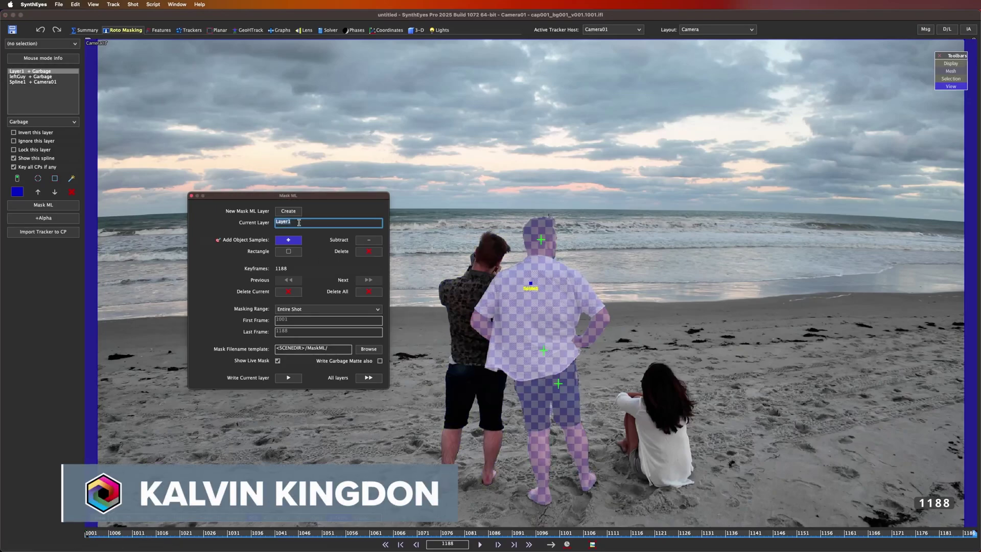
# Rename the current Mask ML layer to rightGuy.
pyautogui.write('rightGuy')
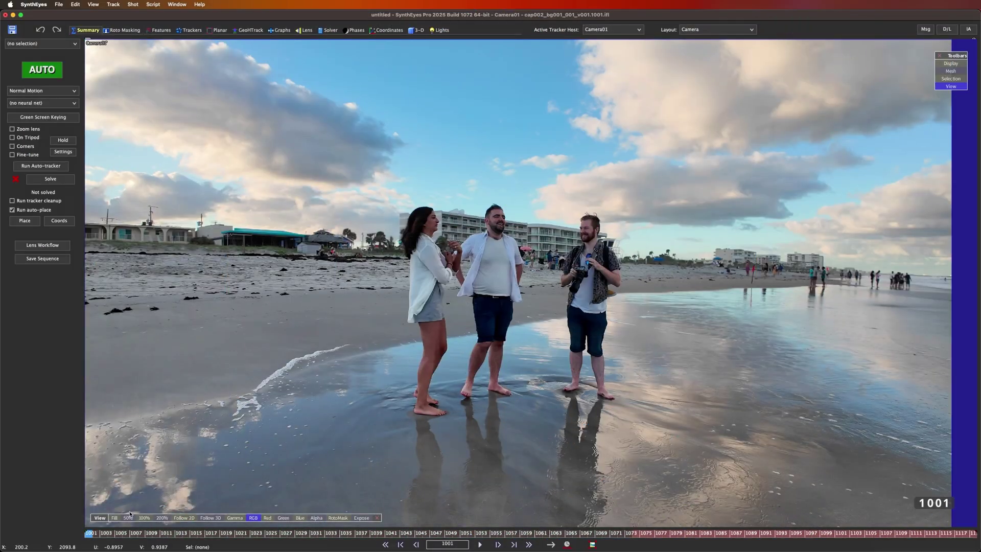
# Play and scrub through the beach shot from frame 1001 to examine the people's and camera's movement.
pyautogui.moveTo(130, 536); pyautogui.dragTo(90, 532)
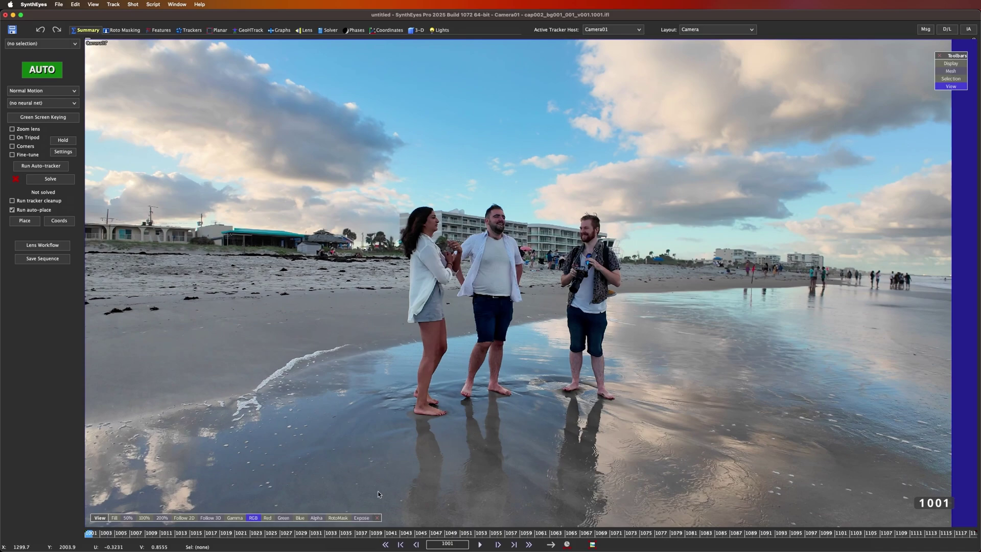
pyautogui.press('space')
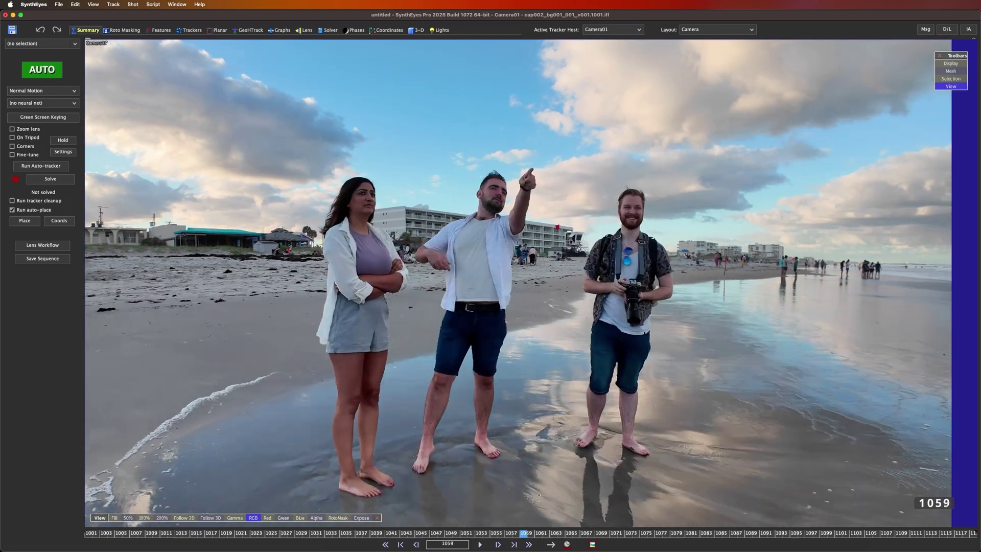
pyautogui.moveTo(616, 502); pyautogui.dragTo(1, 509)
pyautogui.scroll(-1, 422, 253)
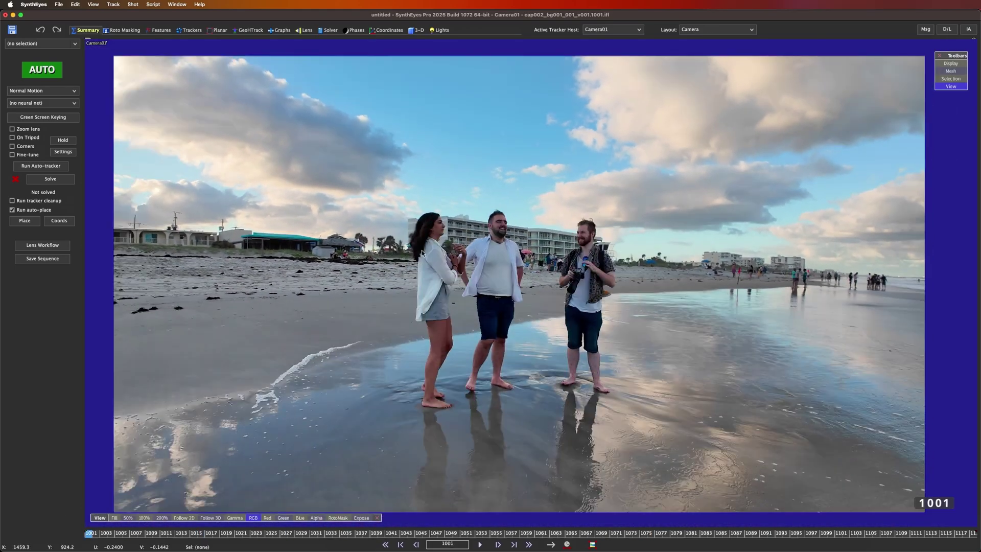
# Run the auto-tracker on the shot and delete the trackers lying on the two men at frame 1059.
pyautogui.click(41, 165)
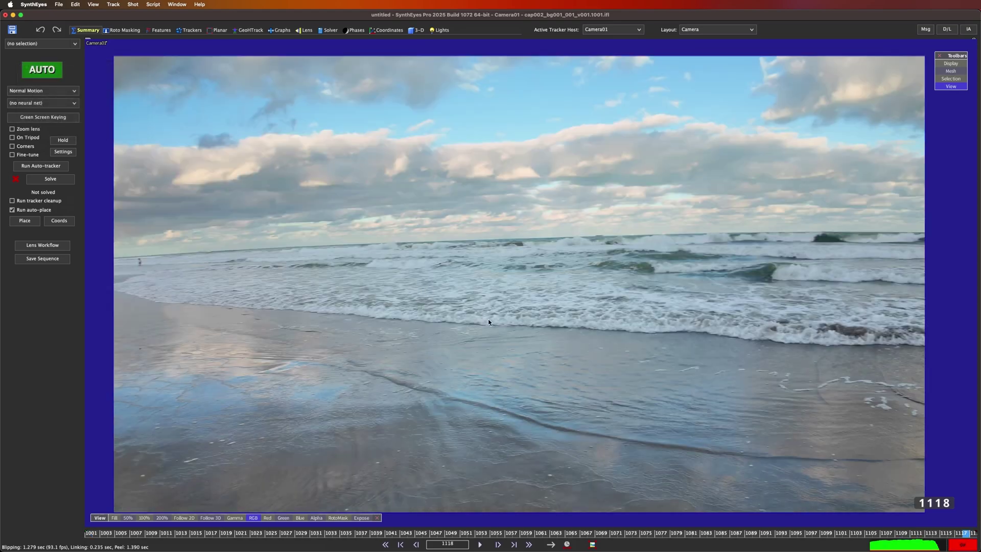
pyautogui.moveTo(335, 537)
pyautogui.mouseDown()
pyautogui.moveTo(706, 532)
pyautogui.moveTo(465, 532)
pyautogui.moveTo(502, 506)
pyautogui.moveTo(524, 507)
pyautogui.mouseUp()
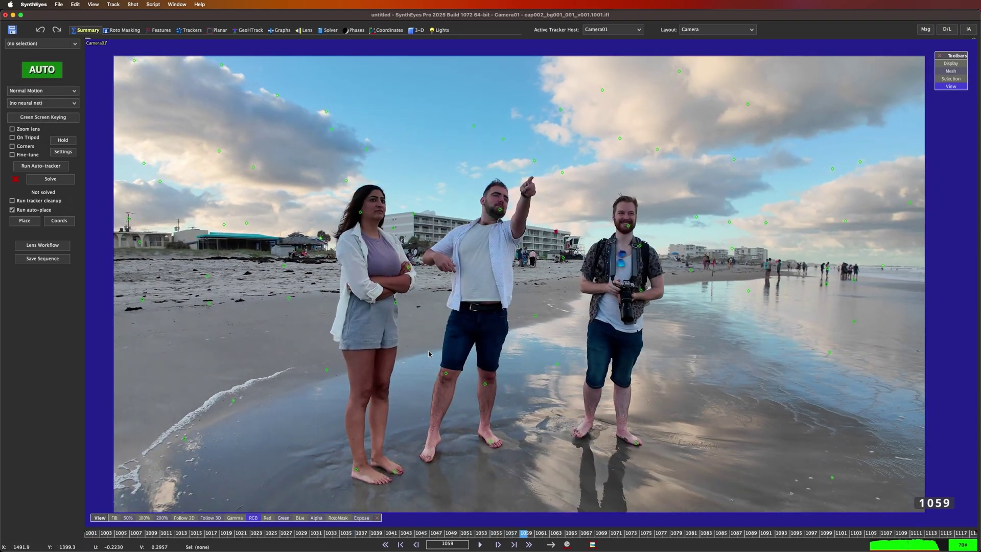
pyautogui.moveTo(431, 353)
pyautogui.mouseDown()
pyautogui.moveTo(485, 422)
pyautogui.moveTo(502, 200)
pyautogui.mouseUp()
pyautogui.keyDown('shift'); pyautogui.moveTo(618, 221); pyautogui.dragTo(616, 219); pyautogui.keyUp('shift')
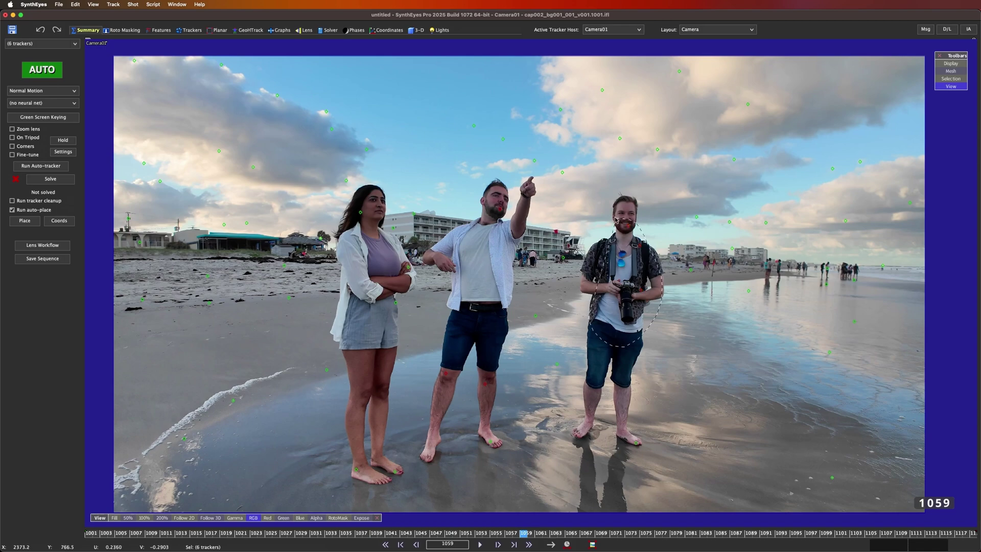
pyautogui.press('Delete')
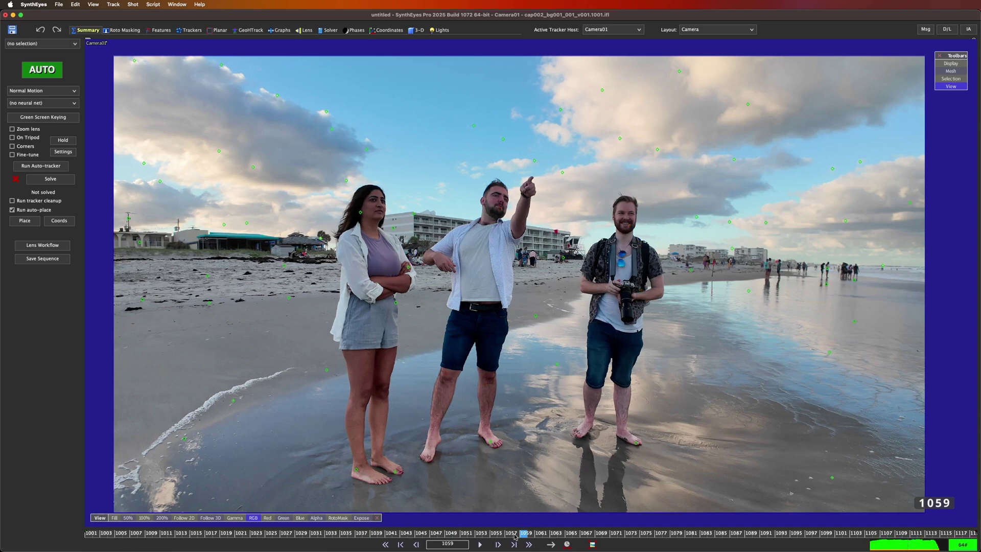
# Examine the remaining trackers on the people and wet sand around frame 1015, temporarily lowering the view exposure.
pyautogui.moveTo(523, 533); pyautogui.dragTo(194, 530)
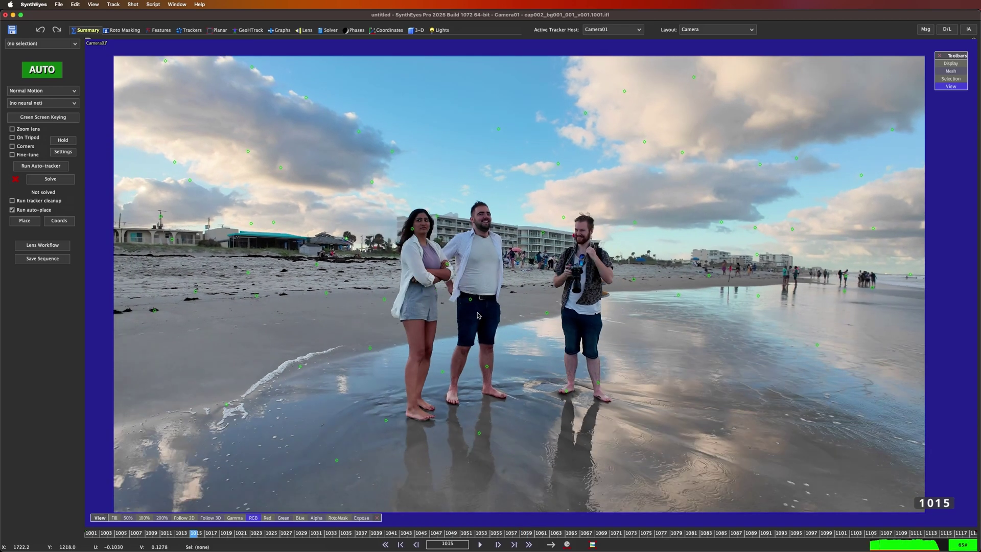
pyautogui.moveTo(766, 358); pyautogui.dragTo(587, 335, button='middle')
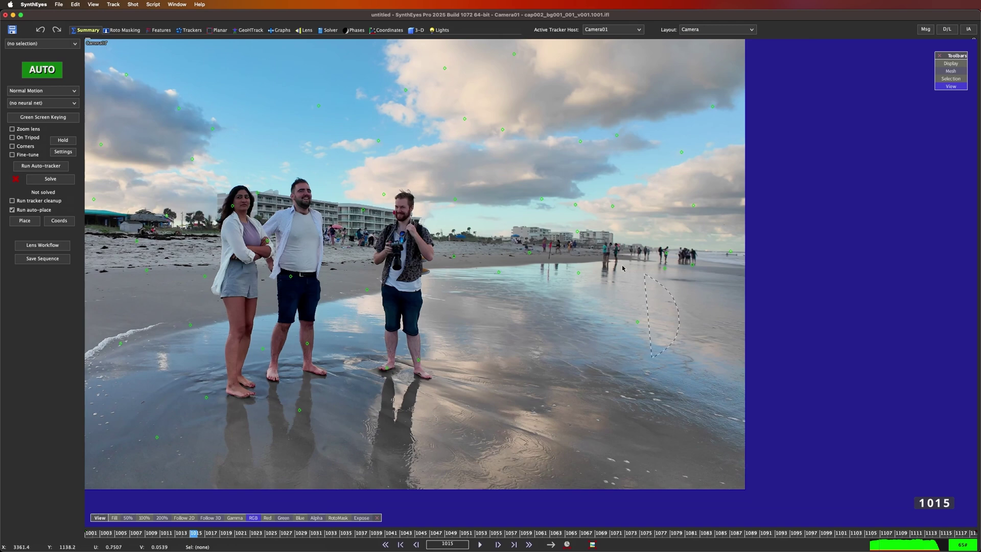
pyautogui.moveTo(622, 268); pyautogui.dragTo(567, 355)
pyautogui.moveTo(361, 517); pyautogui.dragTo(406, 267)
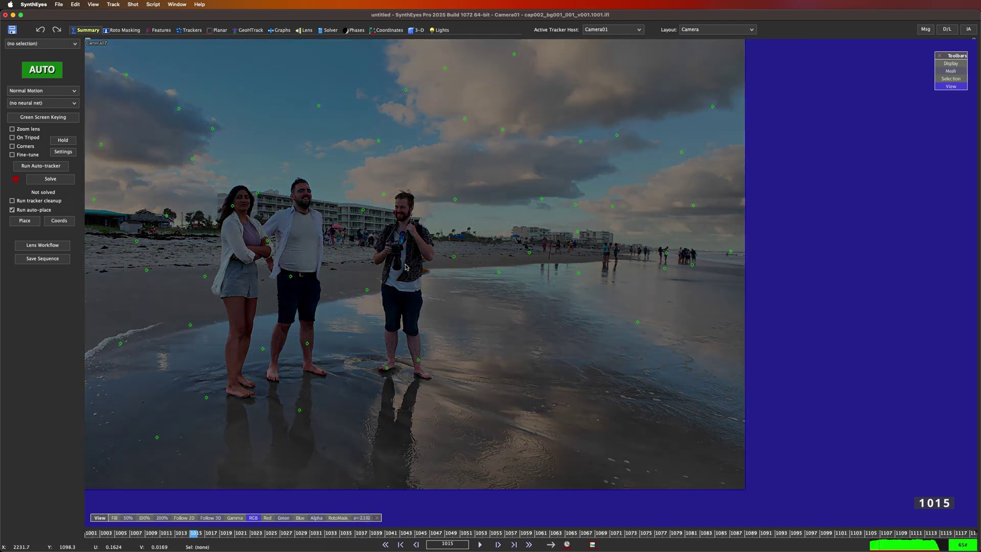
pyautogui.click(361, 518)
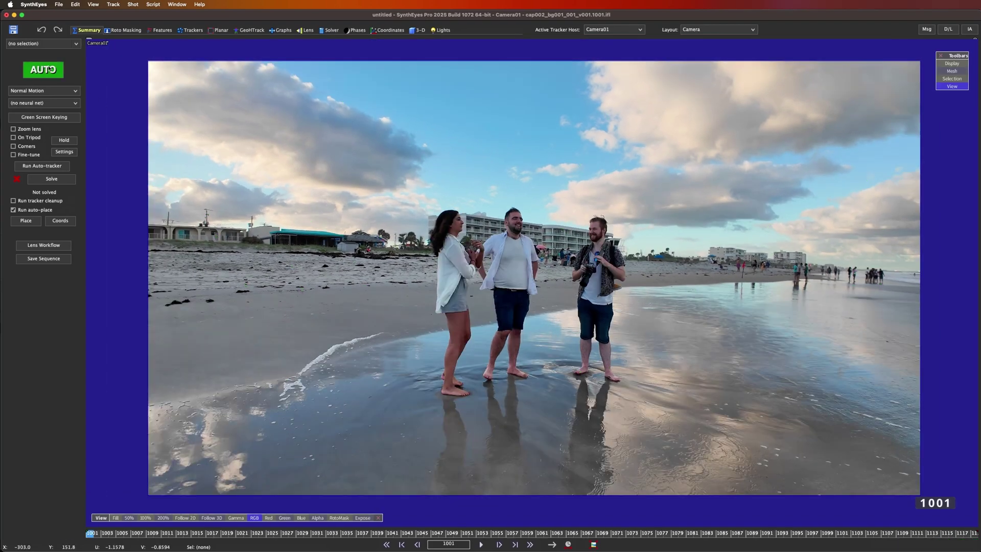
# Automatically track and solve the whole shot and accept the solve.
pyautogui.click(49, 69)
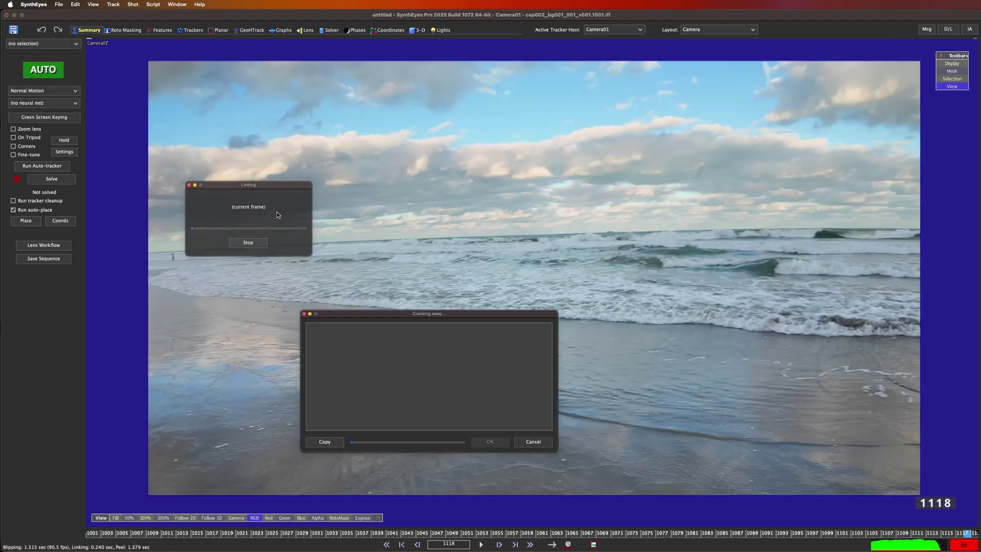
pyautogui.click(490, 441)
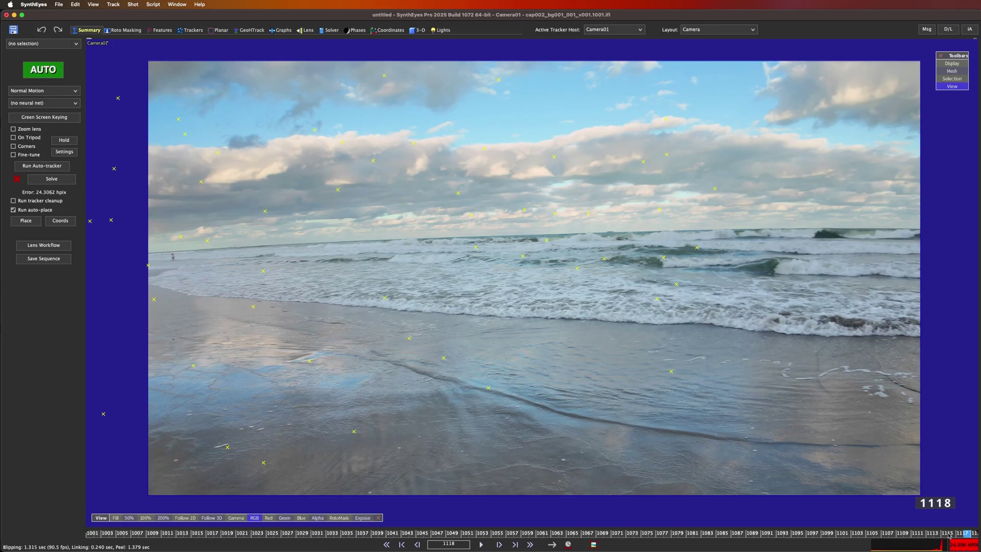
# Check the solved points against the footage around frame 1024 and review the solve error in the solver settings.
pyautogui.moveTo(948, 535); pyautogui.dragTo(262, 534)
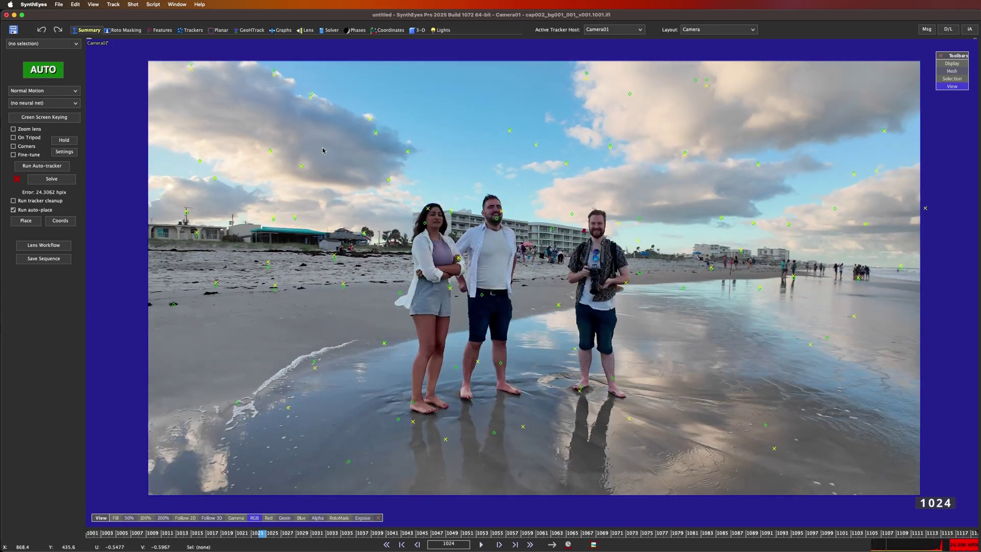
pyautogui.click(330, 30)
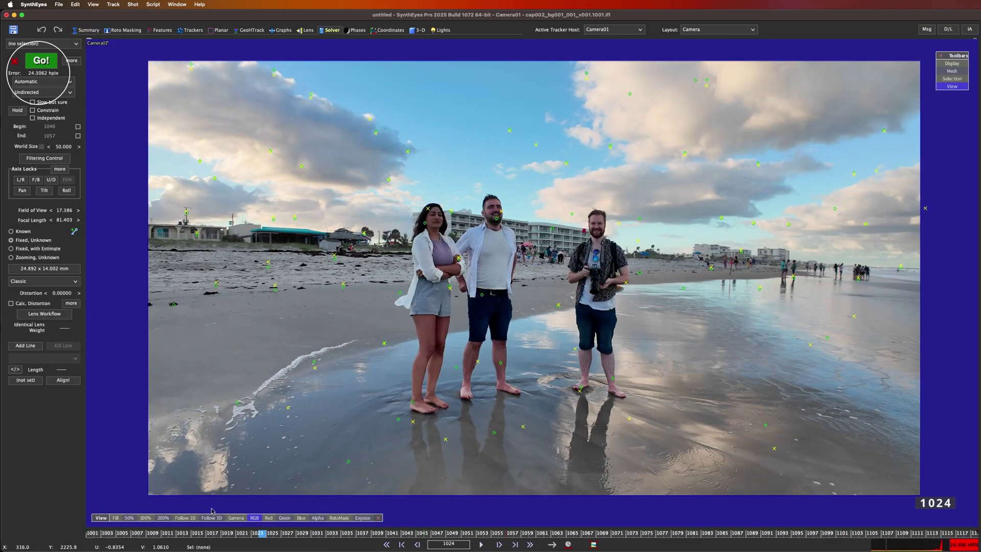
pyautogui.moveTo(300, 533); pyautogui.dragTo(474, 533)
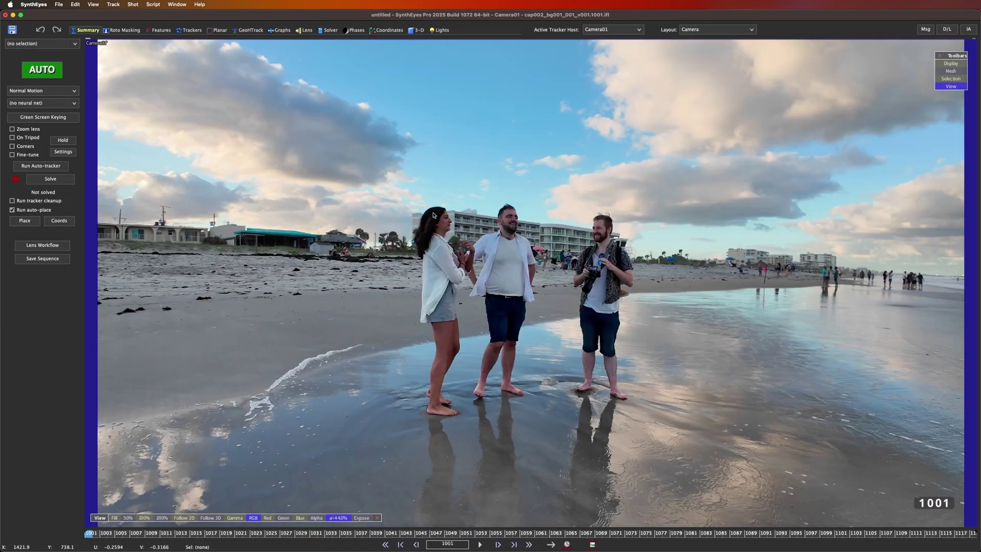
# Open the Mask ML dialog for roto masking and place it clear of the three people.
pyautogui.click(123, 30)
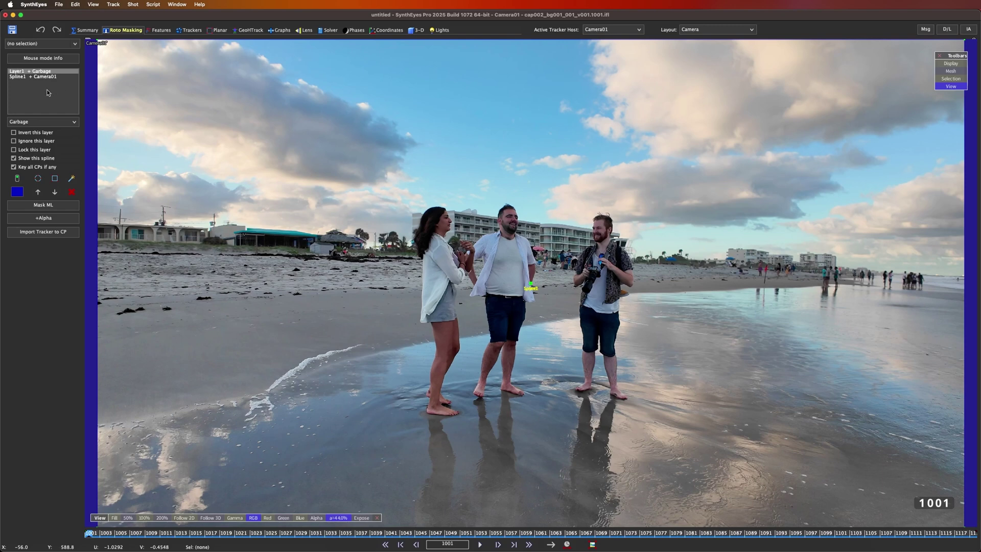
pyautogui.click(62, 208)
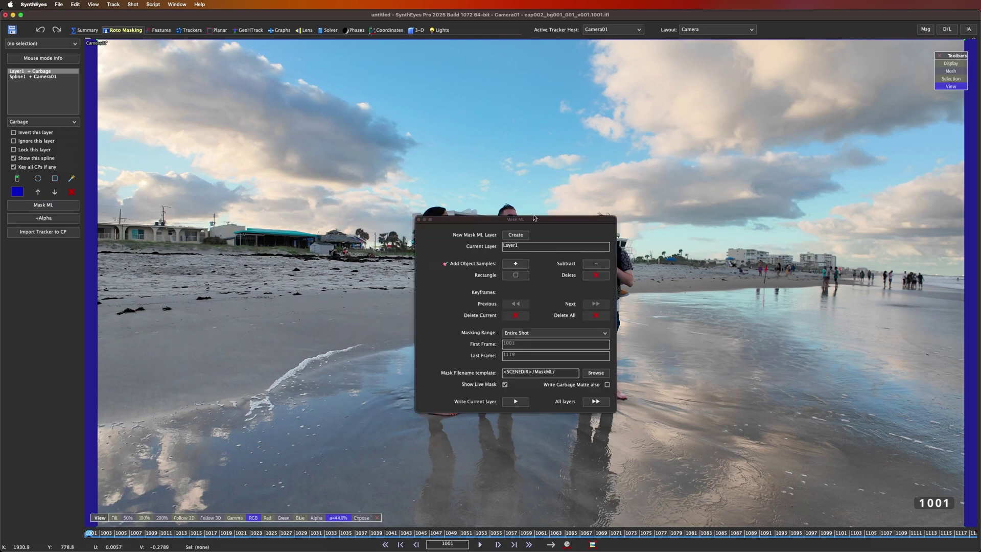
pyautogui.moveTo(533, 219); pyautogui.dragTo(295, 90)
pyautogui.click(484, 255)
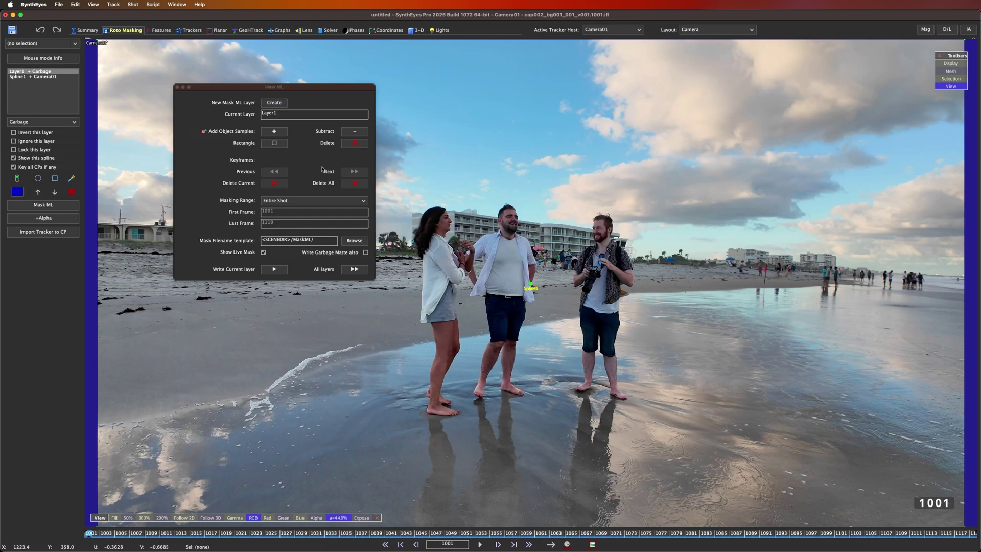
pyautogui.click(274, 103)
pyautogui.click(274, 103)
pyautogui.click(274, 103)
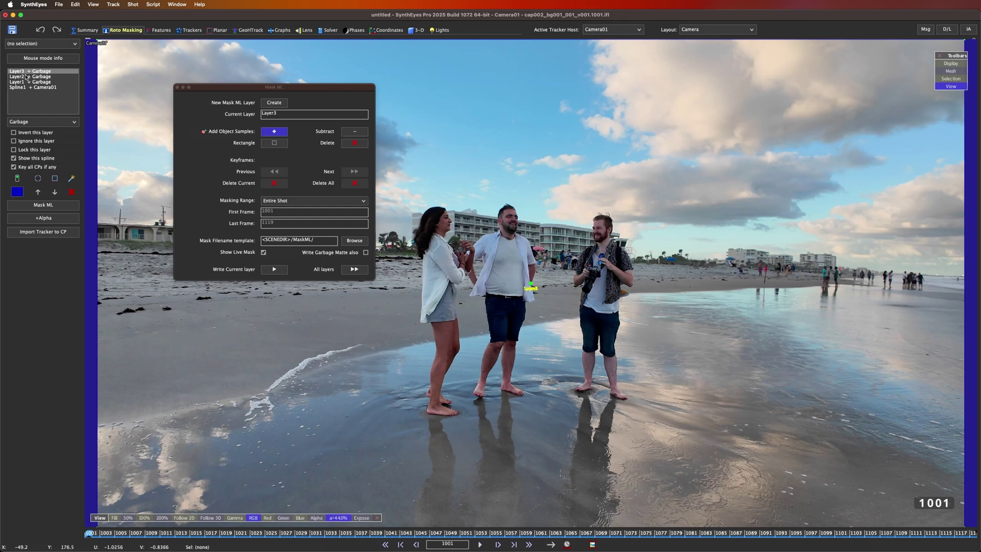
pyautogui.click(41, 30)
pyautogui.click(40, 29)
# Rename the current Mask ML layer Layer1 to person1.
pyautogui.click(284, 113)
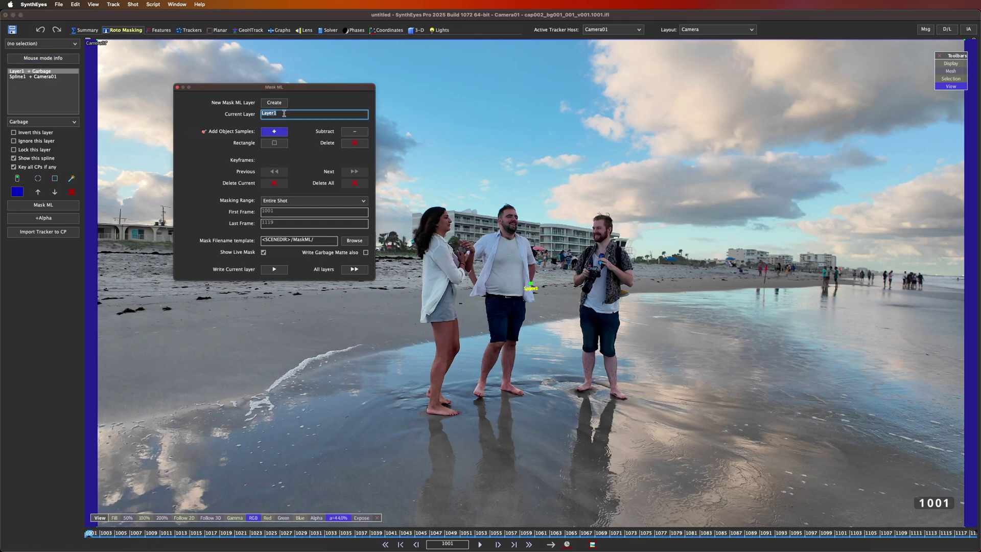
pyautogui.write('person')
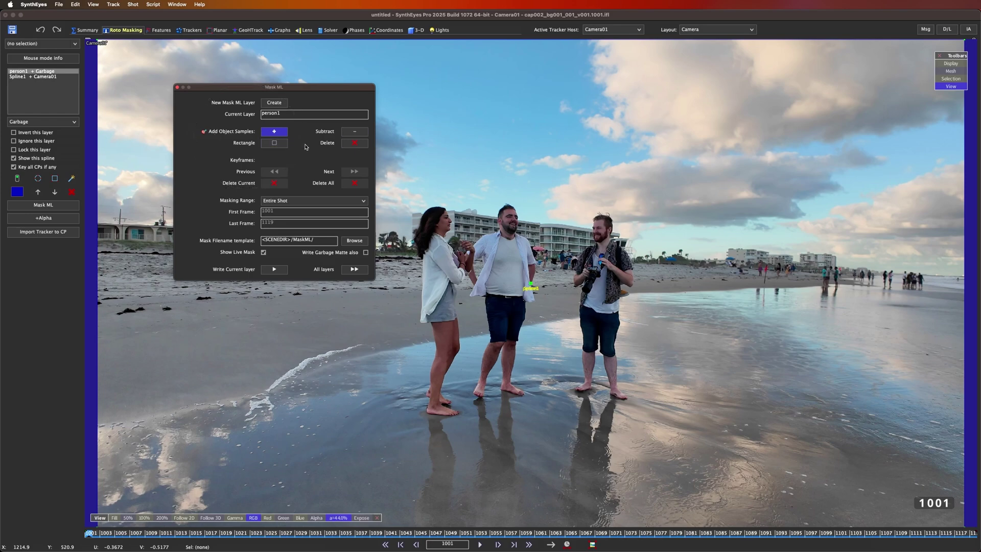
pyautogui.click(413, 177)
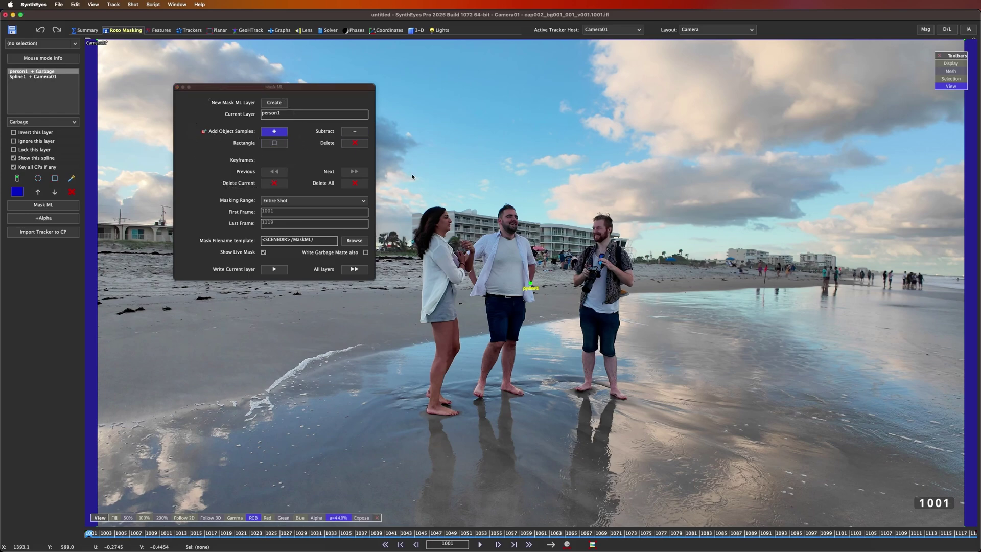
# Add object samples for person1 on the woman's head and leg at frames 1001 and 1043.
pyautogui.scroll(2, 463, 258)
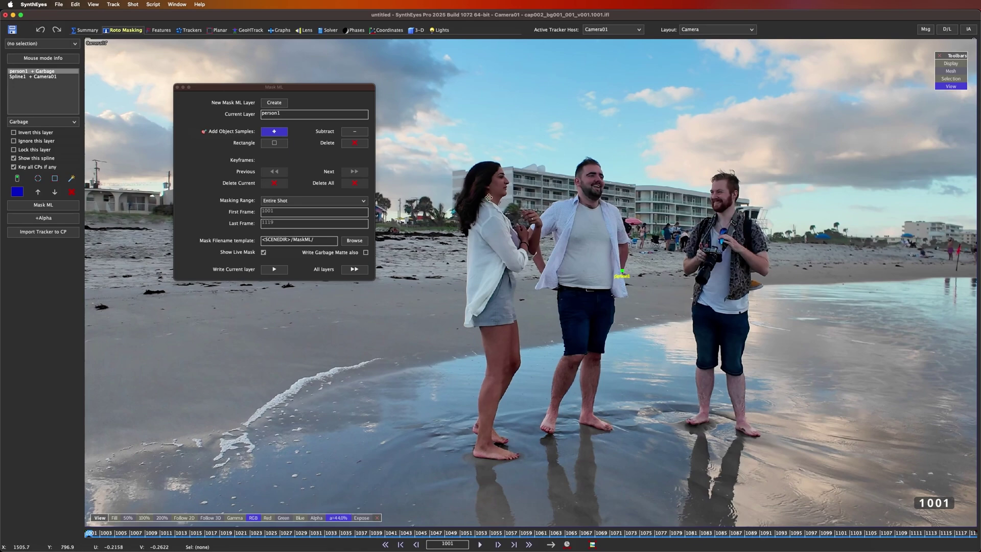
pyautogui.click(488, 178)
pyautogui.click(501, 364)
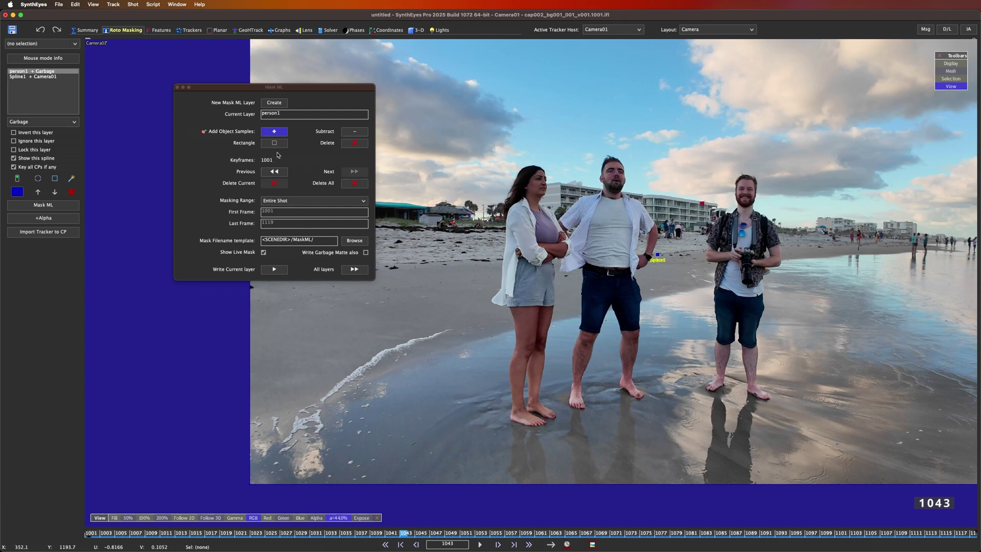
pyautogui.click(528, 359)
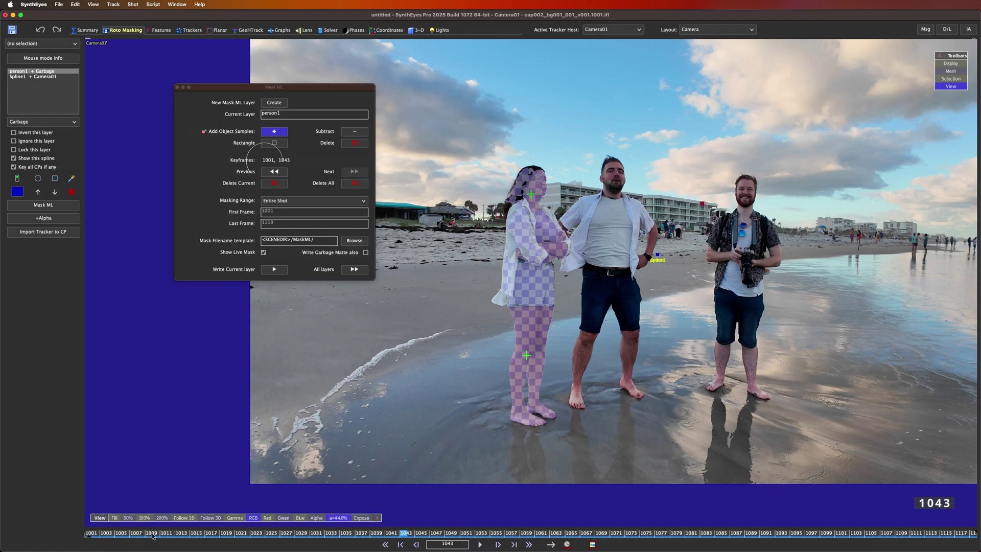
# Add object samples for person1 on the woman's face, leg and white shirt at frame 1088.
pyautogui.moveTo(92, 535); pyautogui.dragTo(743, 534)
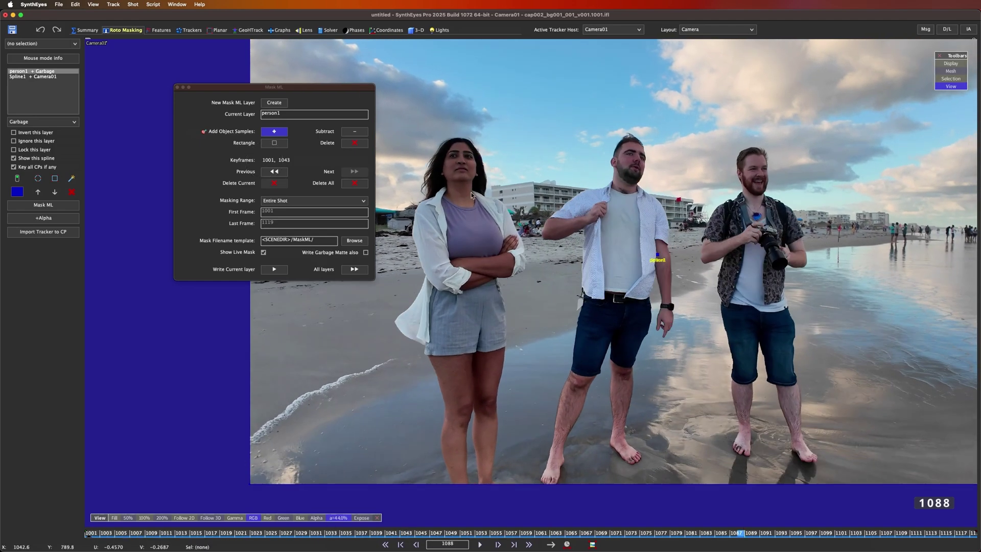
pyautogui.click(460, 393)
pyautogui.moveTo(451, 268); pyautogui.dragTo(509, 279, button='middle')
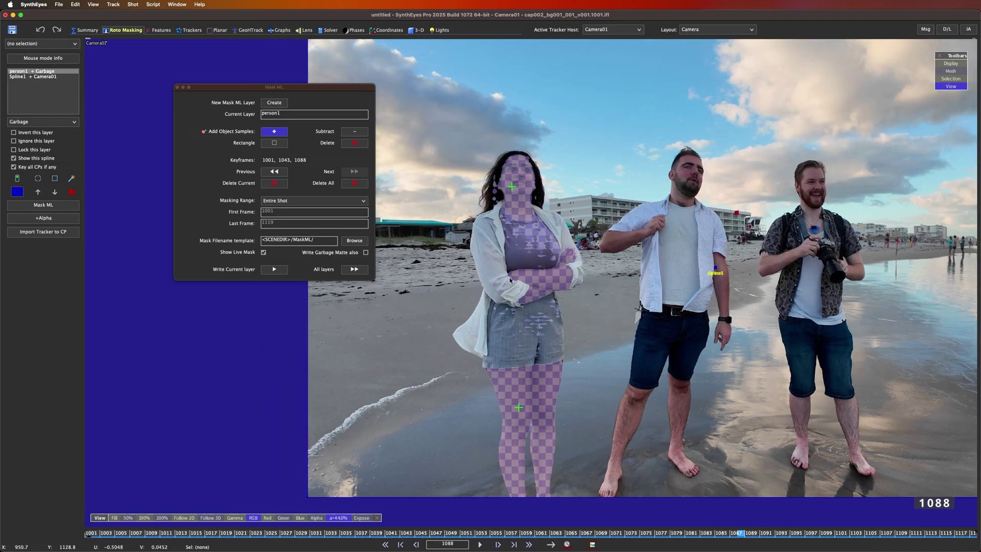
pyautogui.click(500, 255)
pyautogui.scroll(-1, 517, 337)
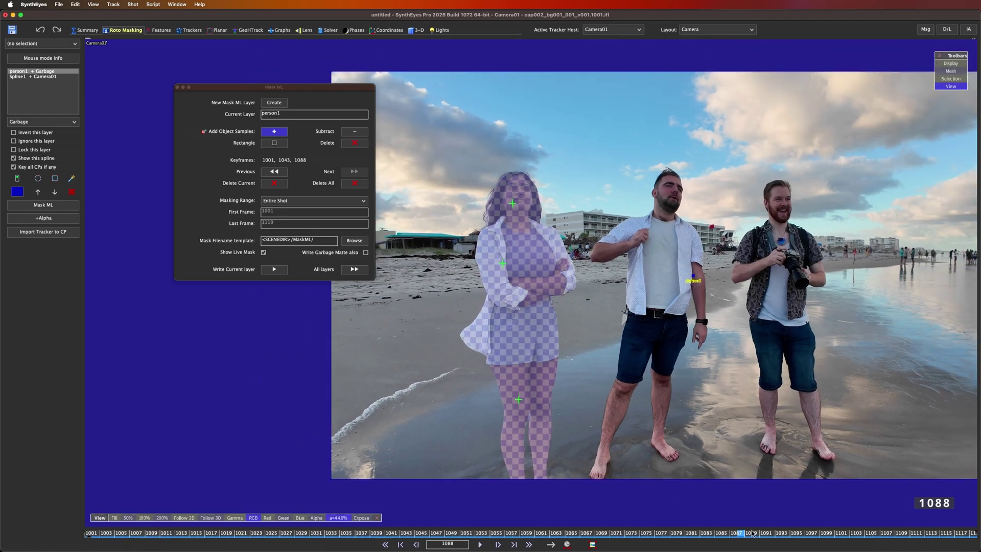
# Add object samples for person1 on the woman's face, leg and shorts at frame 1101.
pyautogui.moveTo(746, 533); pyautogui.dragTo(840, 535)
pyautogui.moveTo(392, 208); pyautogui.dragTo(516, 202, button='middle')
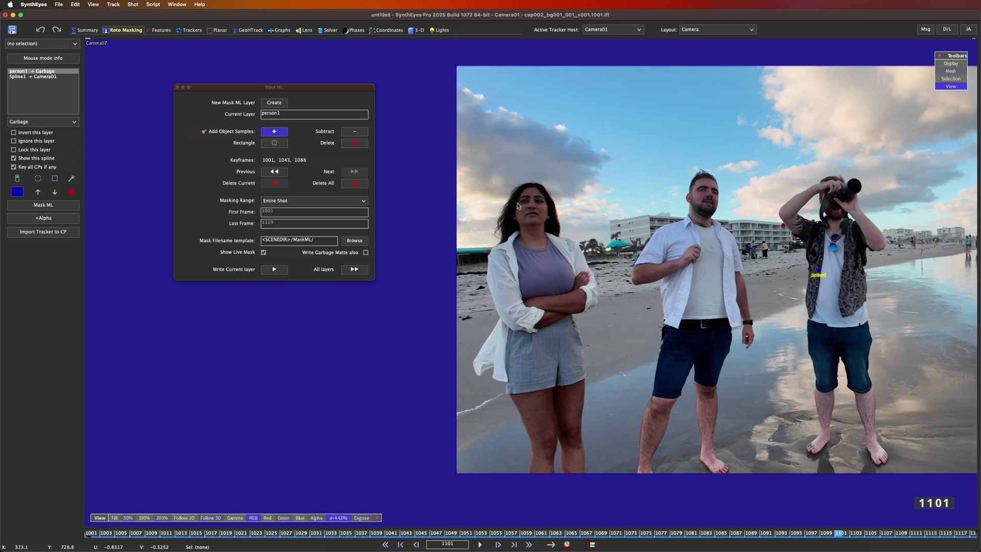
pyautogui.click(523, 215)
pyautogui.click(544, 427)
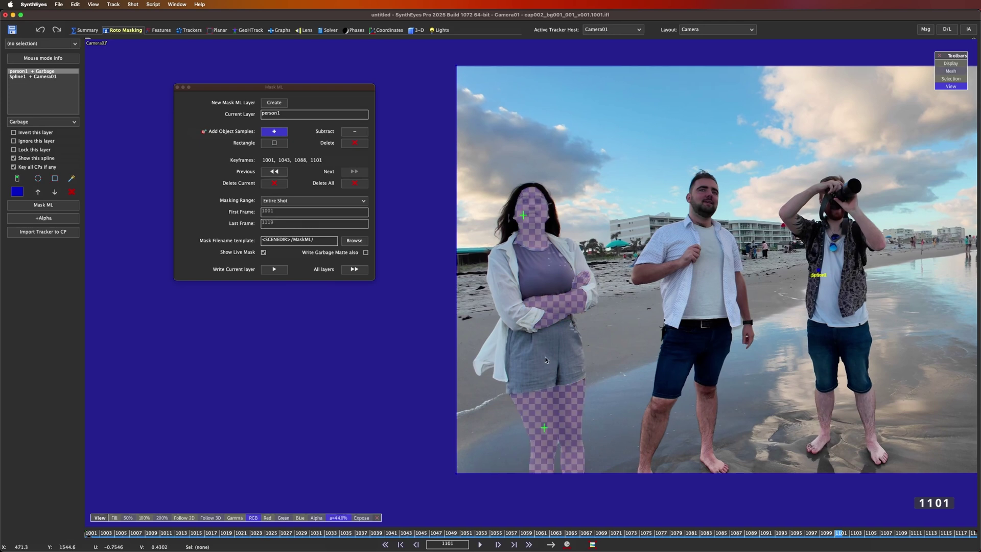
pyautogui.click(544, 357)
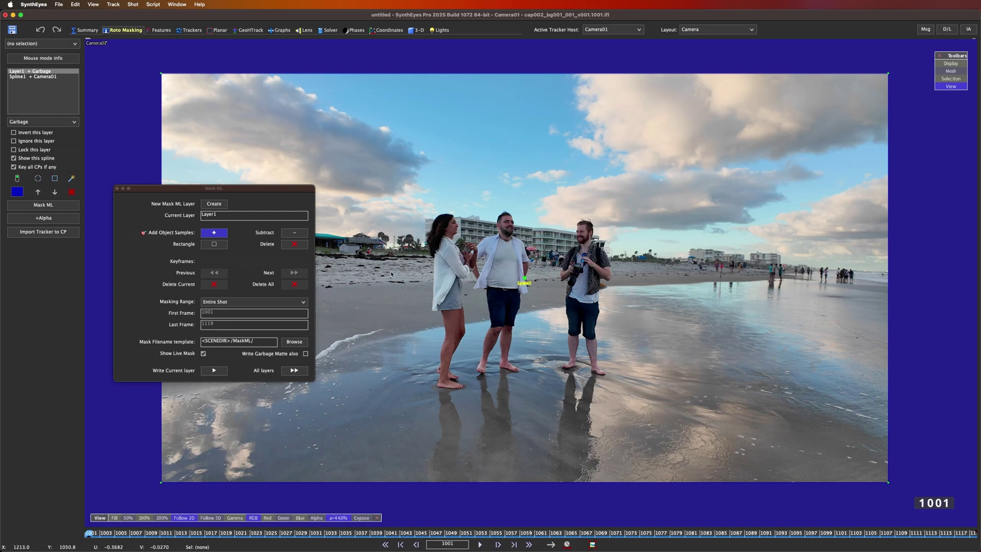
# Add object samples for Layer1 on the woman's head and ankle at frame 1001.
pyautogui.click(443, 227)
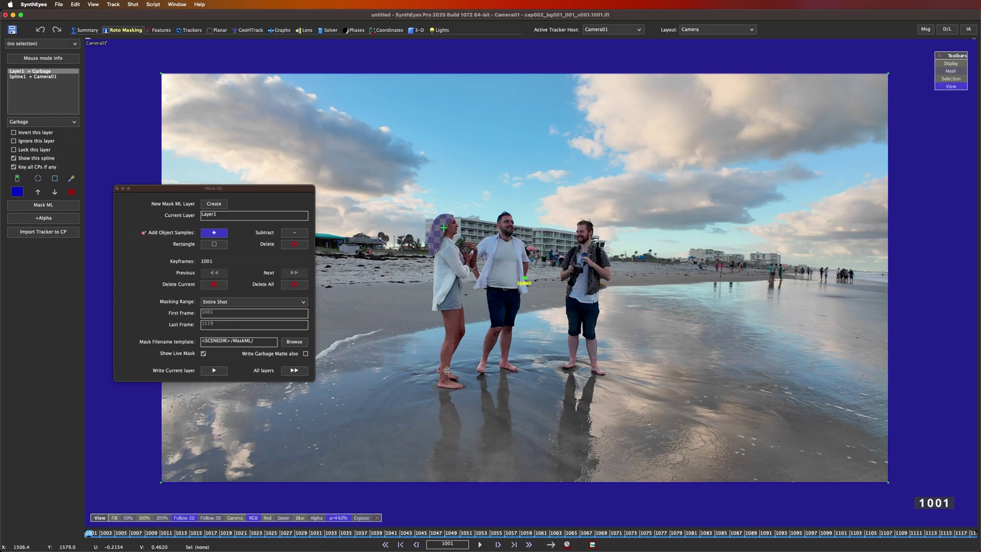
pyautogui.click(447, 371)
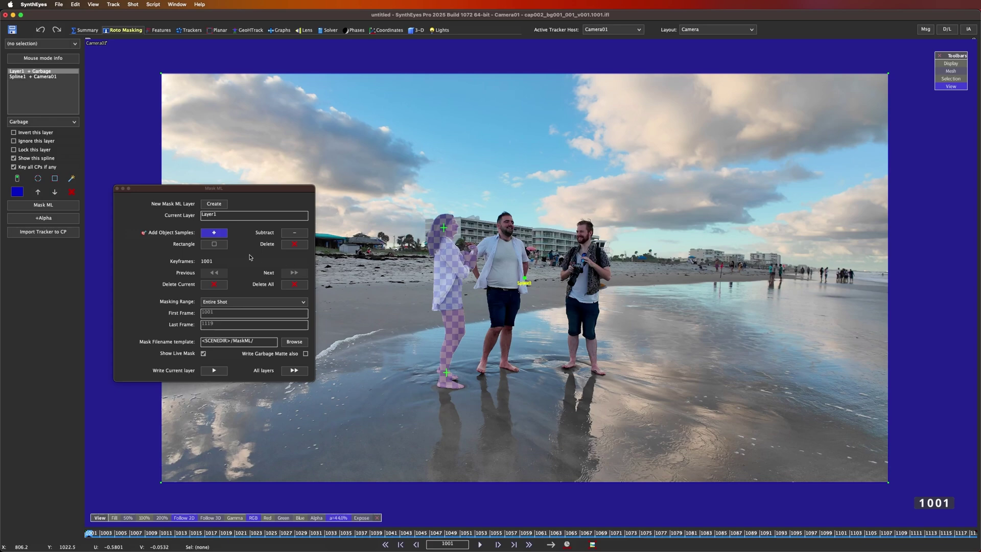
pyautogui.click(214, 370)
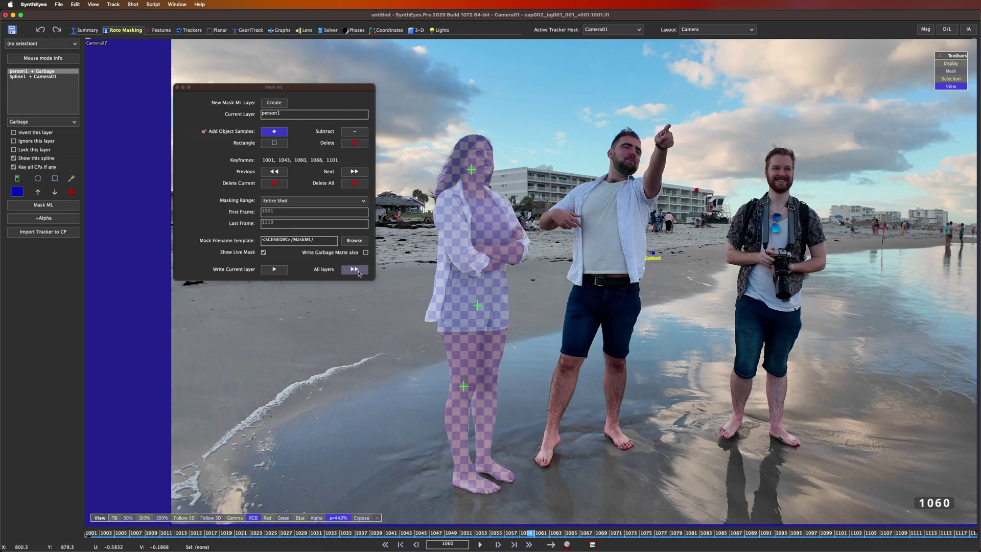
# Create a new Mask ML layer and name it person2.
pyautogui.click(267, 104)
pyautogui.click(286, 114)
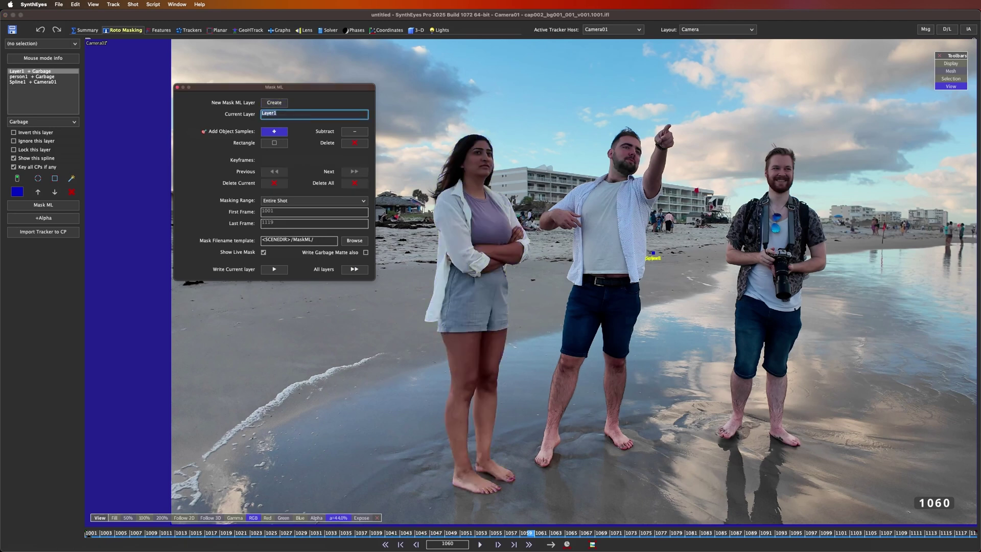
pyautogui.write('perspn2')
pyautogui.press('BackSpace')
pyautogui.press('BackSpace')
pyautogui.press('BackSpace')
pyautogui.write('on')
# Add object samples for person2 on the middle man's face and clothes at frames 1001, 1024, 1060 and 1090.
pyautogui.click(613, 210)
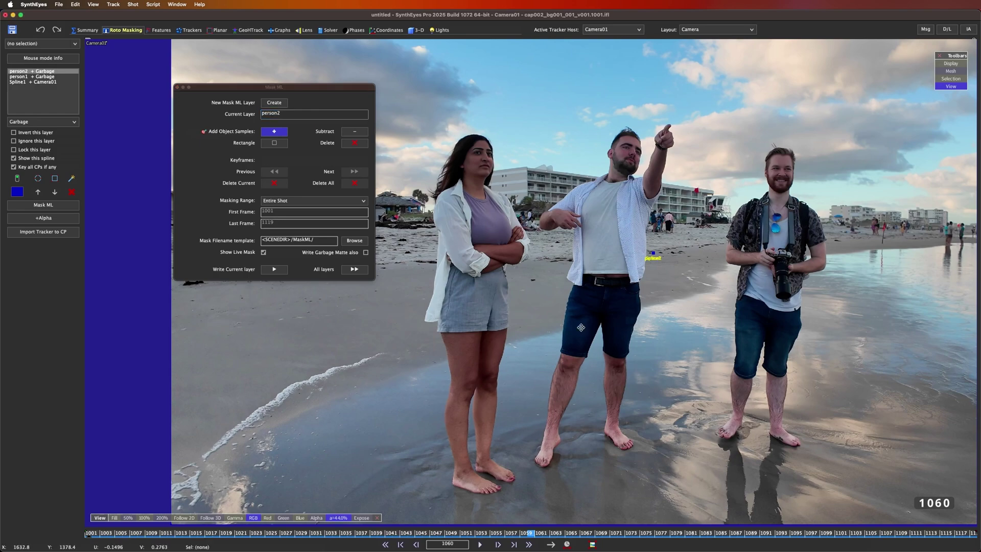
pyautogui.click(581, 327)
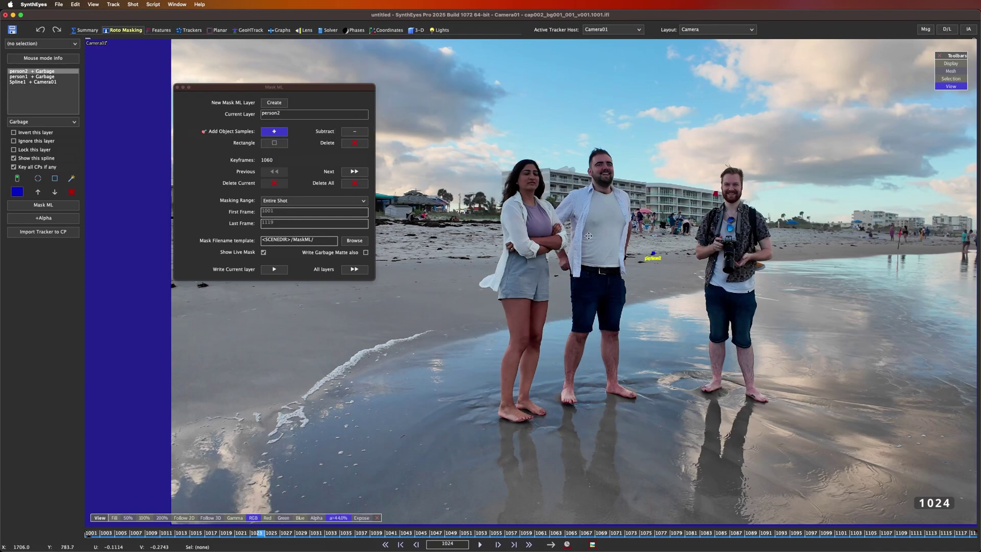
pyautogui.click(599, 178)
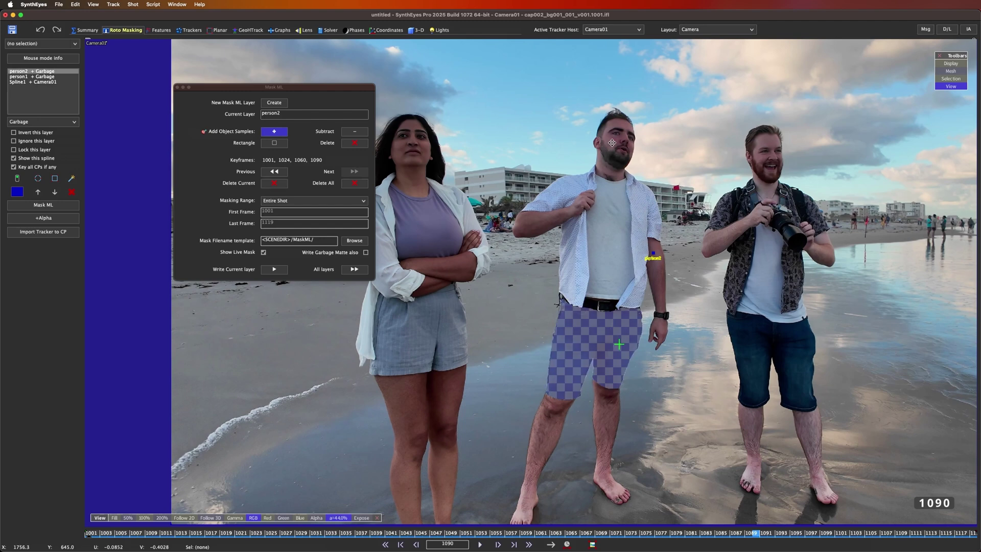
pyautogui.moveTo(611, 313); pyautogui.dragTo(578, 273, button='middle')
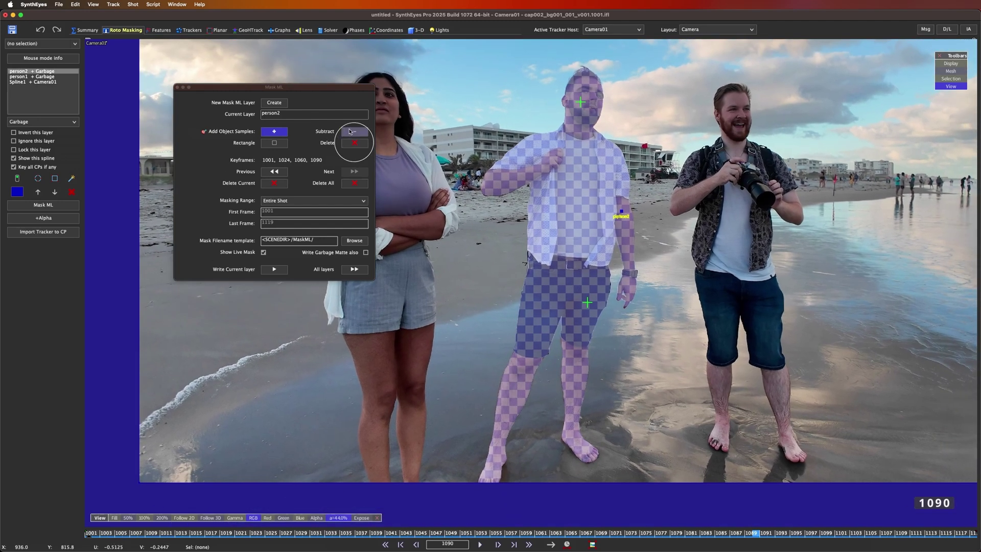
# Place three subtract samples on the middle man's bare legs in the person2 mask at frame 1090.
pyautogui.click(354, 131)
pyautogui.click(515, 391)
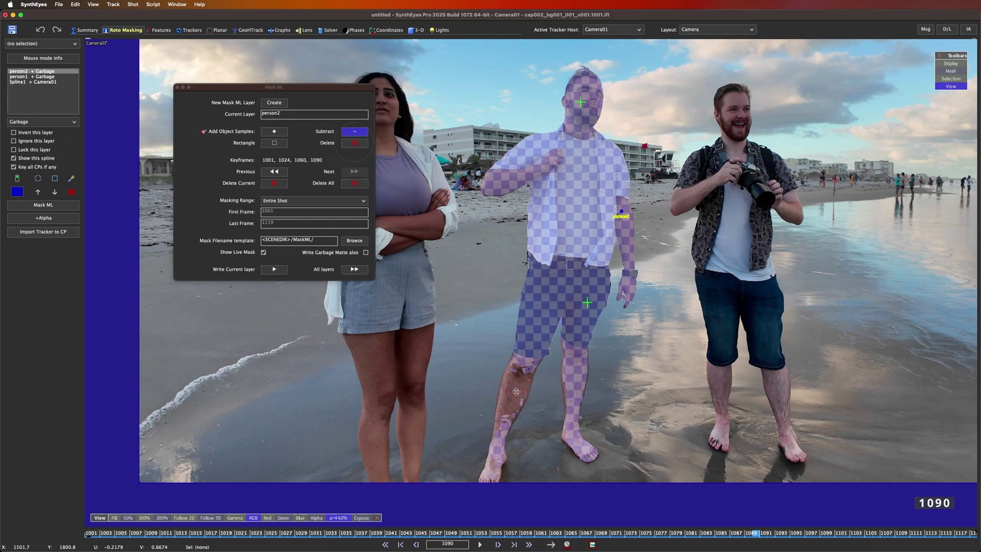
pyautogui.click(498, 431)
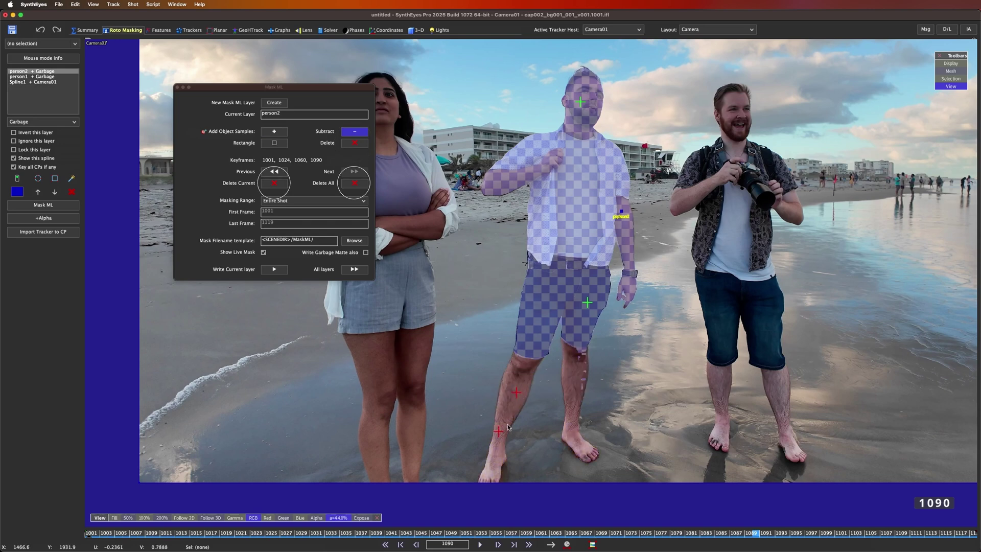
pyautogui.click(576, 384)
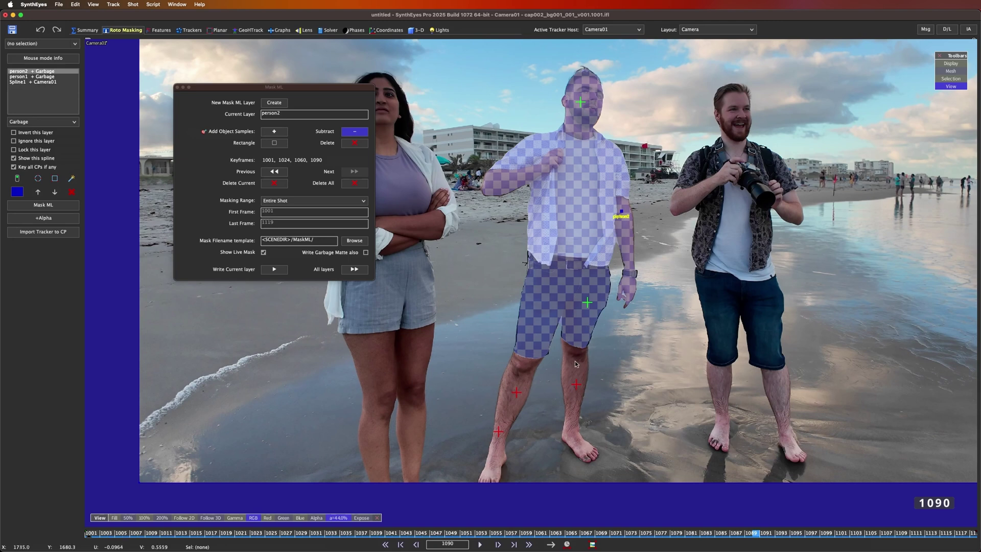
# Delete the samples on the middle man's shorts and legs, and remove the whole person2 keyframe at frame 1090.
pyautogui.click(354, 142)
pyautogui.click(587, 302)
pyautogui.click(576, 386)
pyautogui.click(516, 393)
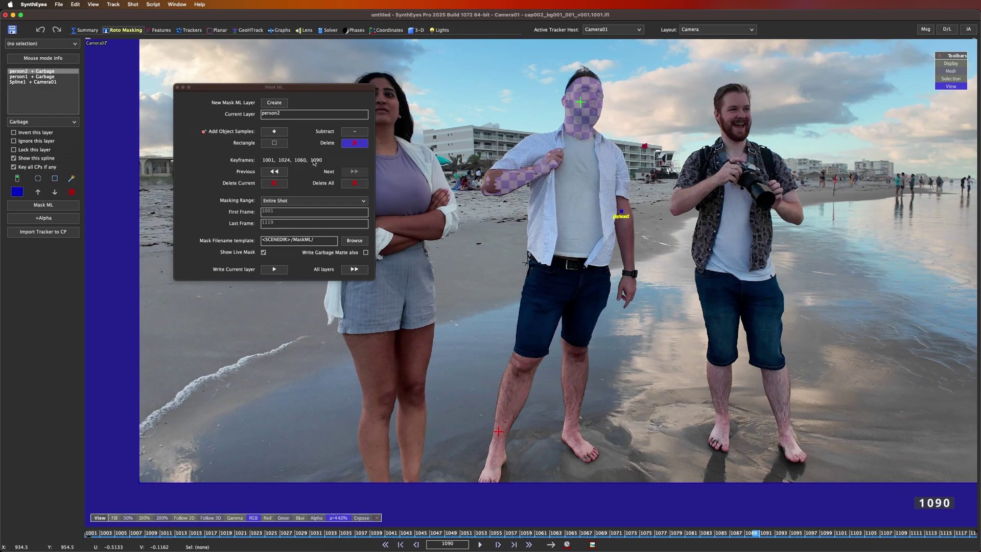
pyautogui.click(274, 183)
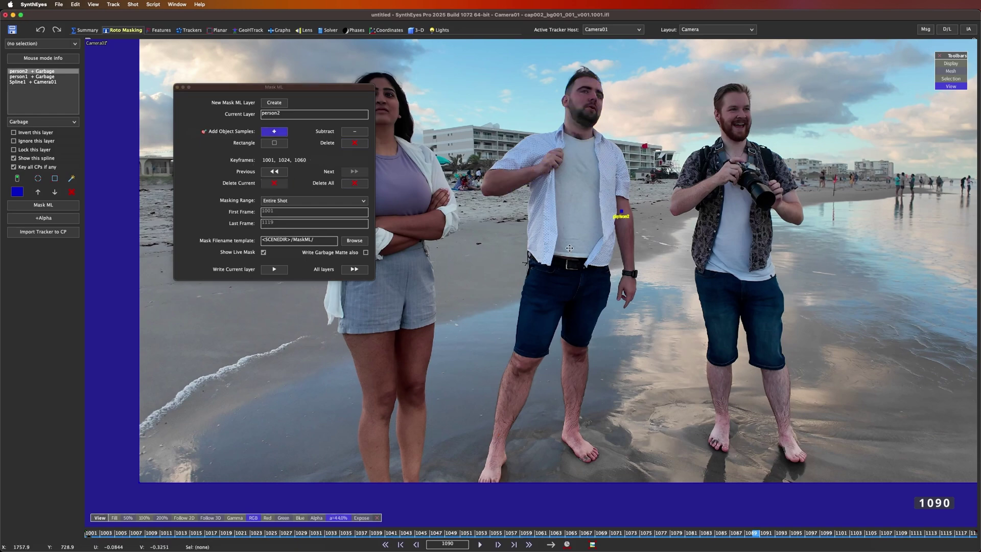
# Add object samples for person2 on the middle man at frames 1090, 1104 and 1108.
pyautogui.click(531, 340)
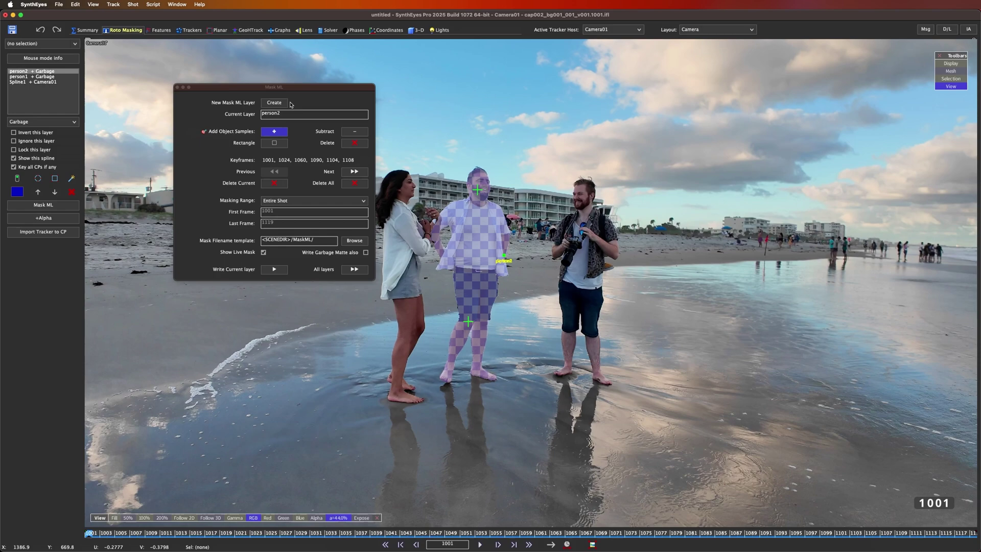
# Create another Mask ML layer and name it person3.
pyautogui.click(274, 103)
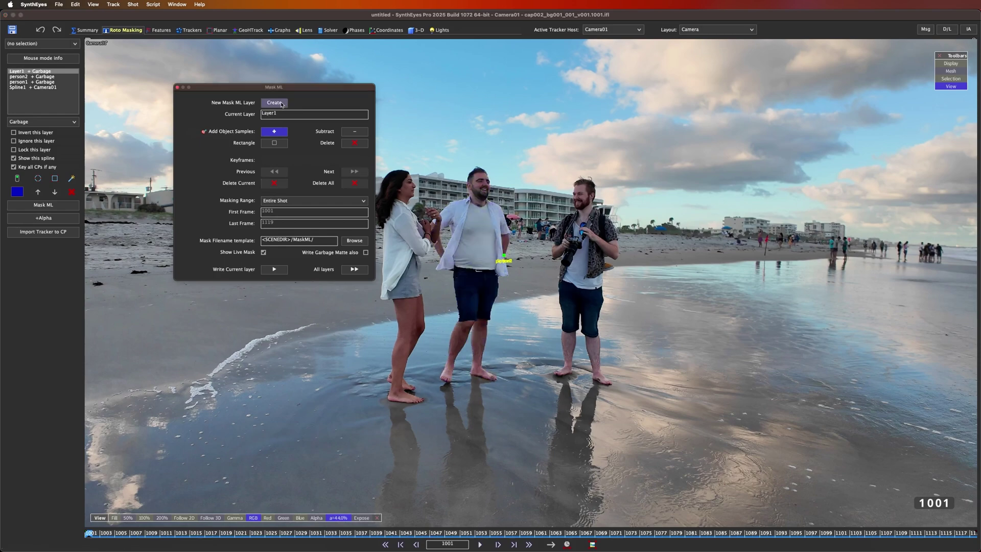
pyautogui.doubleClick(288, 113)
pyautogui.write('pe')
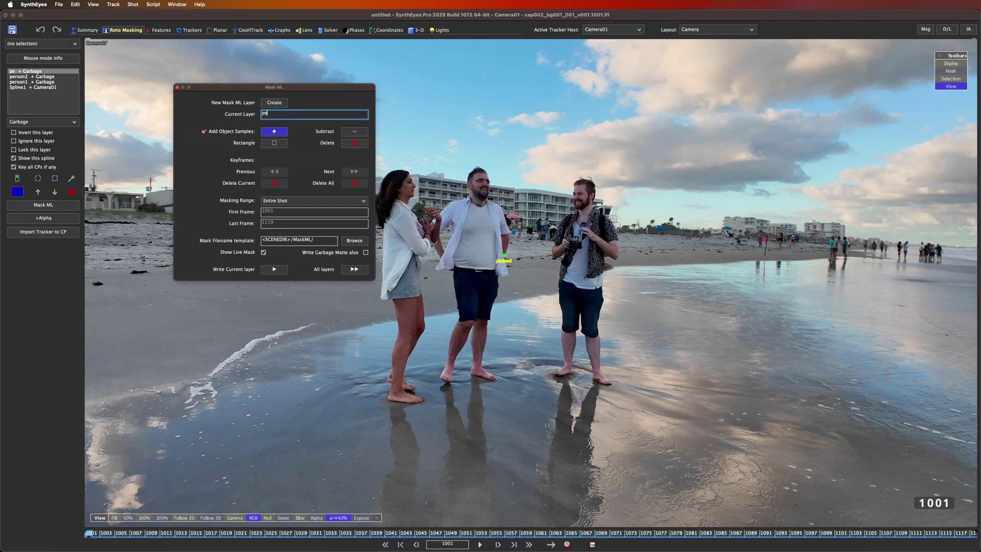
pyautogui.write('rson3')
# Add object samples for person3 on the face, shirt and shorts of the man with the camera at frames 1001 and 1052.
pyautogui.scroll(5, 553, 162)
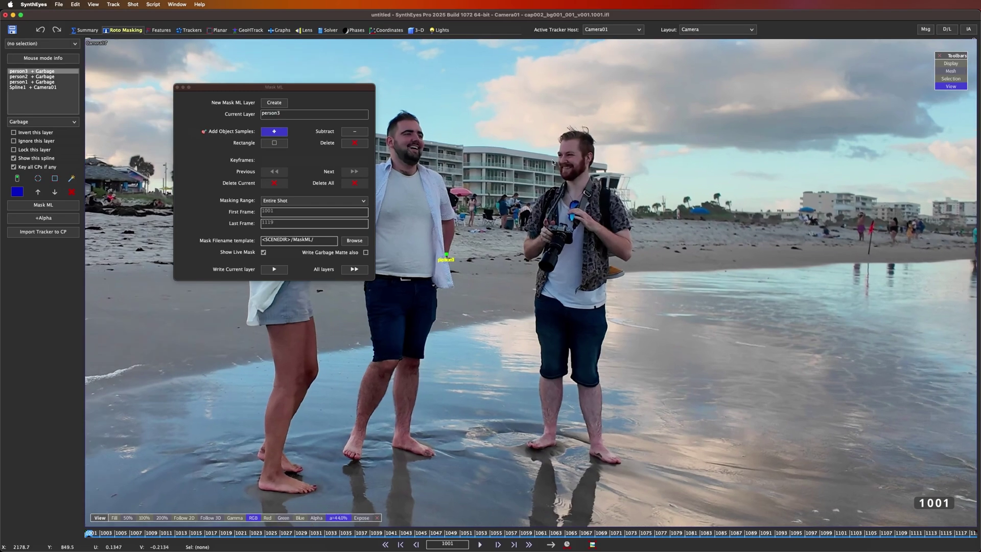
pyautogui.click(576, 158)
pyautogui.click(582, 267)
pyautogui.click(555, 357)
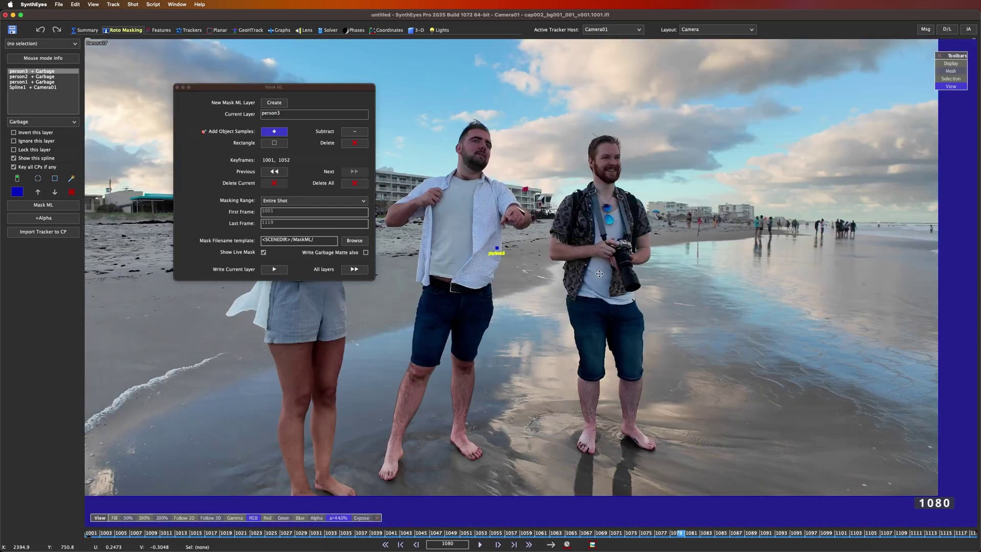
# Add object samples for person3 on the face, shirt and shorts of the man with the camera at frame 1080.
pyautogui.click(606, 173)
pyautogui.click(599, 275)
pyautogui.click(586, 353)
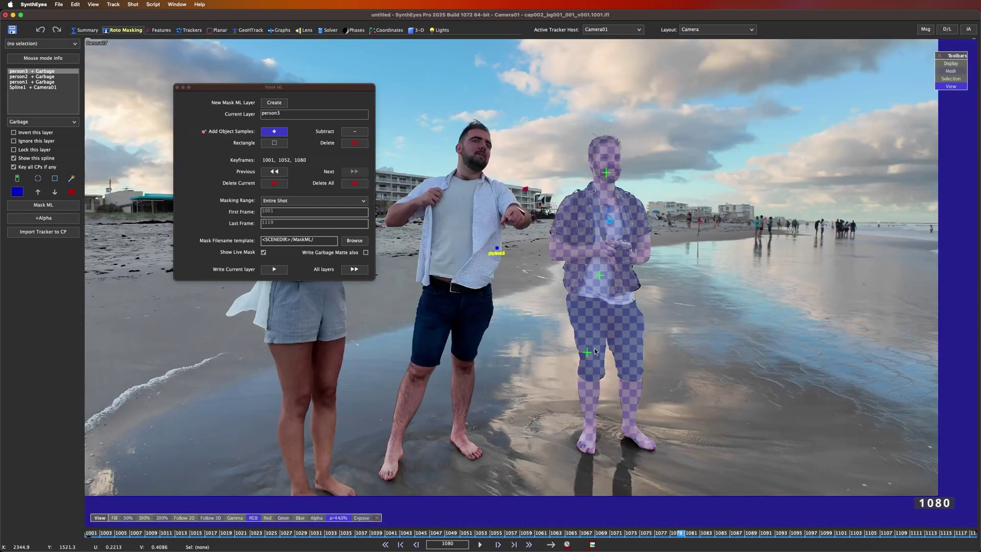
# Step back and forth through the person3 keyframes at frames 1001, 1052 and 1080 to check the mask.
pyautogui.moveTo(663, 534); pyautogui.dragTo(269, 532)
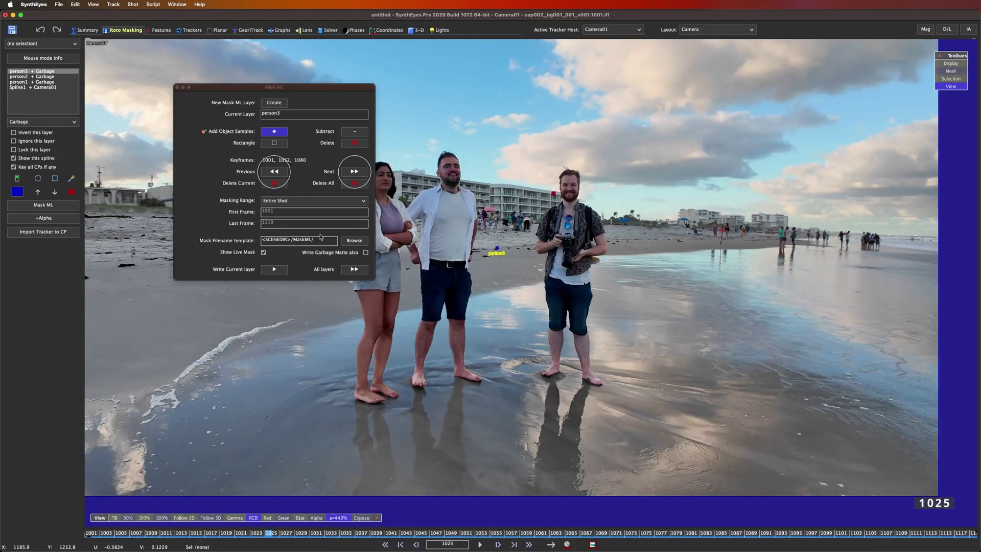
pyautogui.click(273, 172)
pyautogui.click(354, 172)
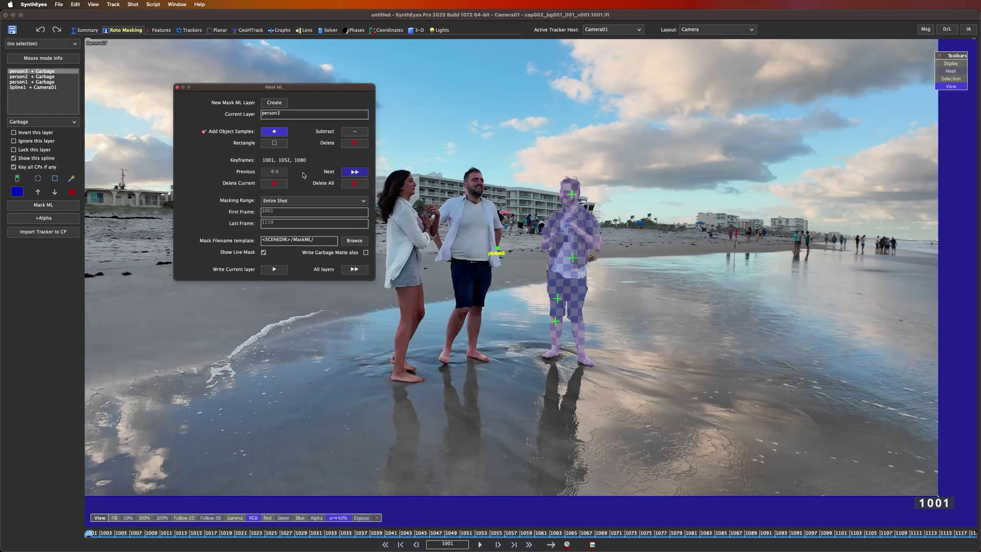
pyautogui.click(271, 175)
pyautogui.click(274, 172)
pyautogui.click(354, 172)
pyautogui.click(354, 172)
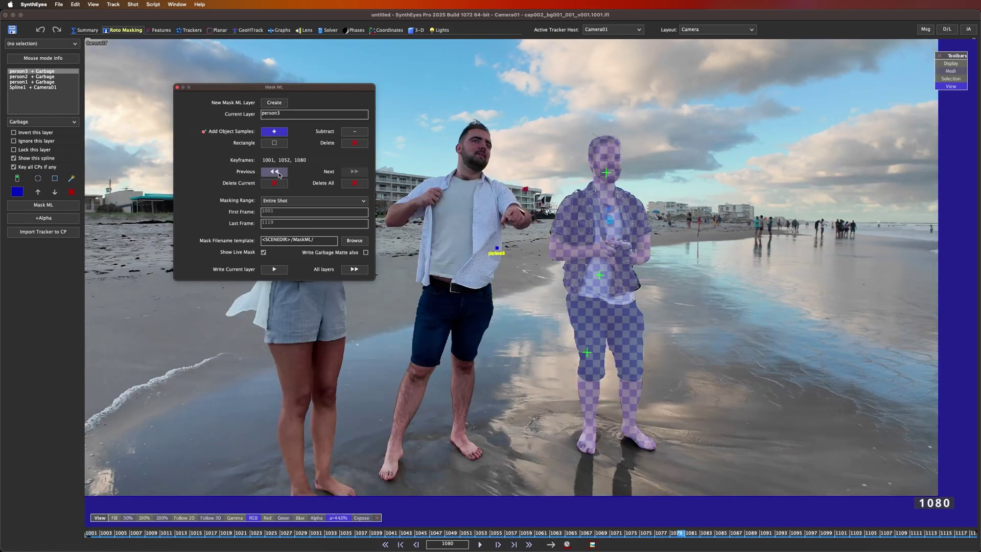
pyautogui.click(273, 172)
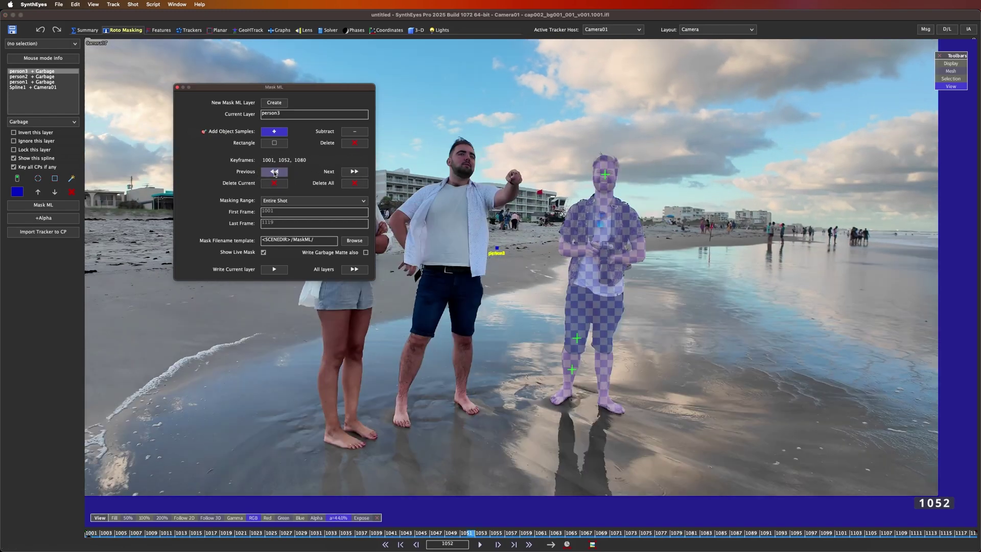
# Add object samples for person3 on the man with the camera at frames 1025, 1108 and 1110.
pyautogui.click(268, 533)
pyautogui.click(569, 233)
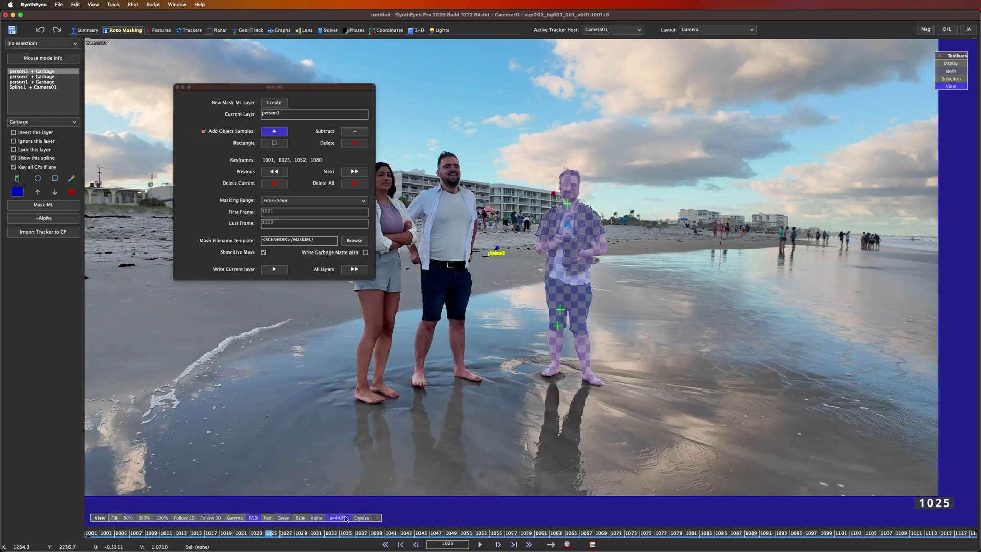
pyautogui.moveTo(308, 533); pyautogui.dragTo(614, 541)
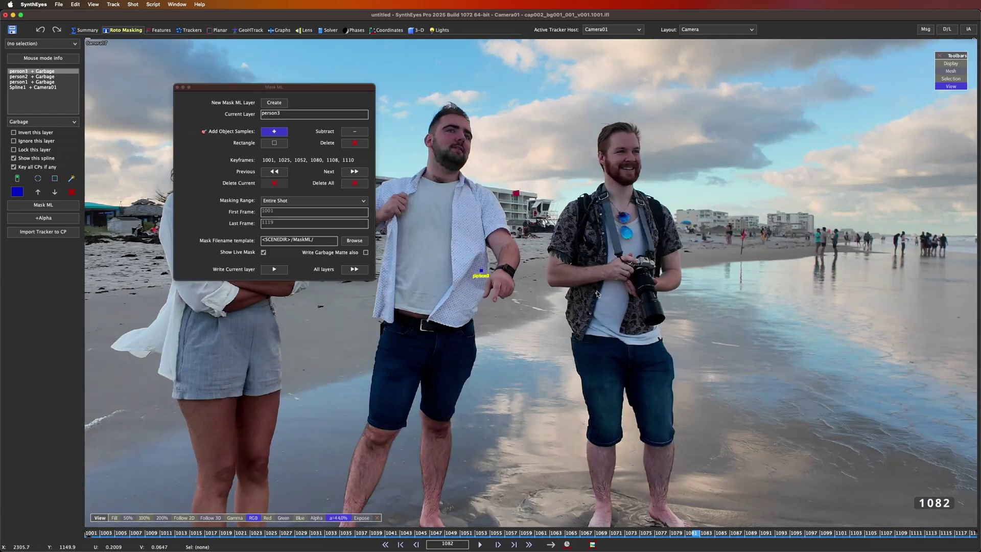
# Try a rectangle sample around the whole body of the man with the camera at frame 1082, and undo it.
pyautogui.moveTo(599, 263); pyautogui.dragTo(534, 286, button='middle')
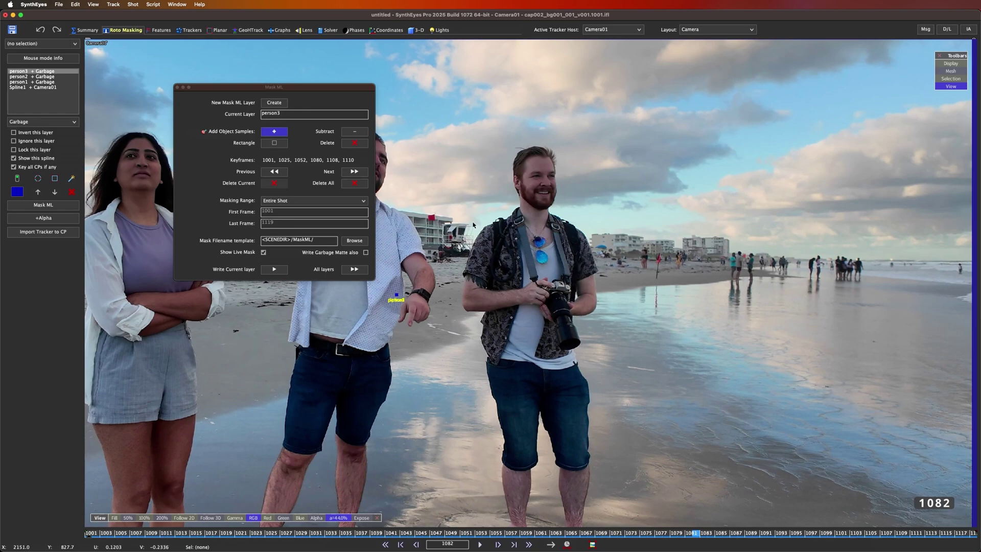
pyautogui.click(284, 145)
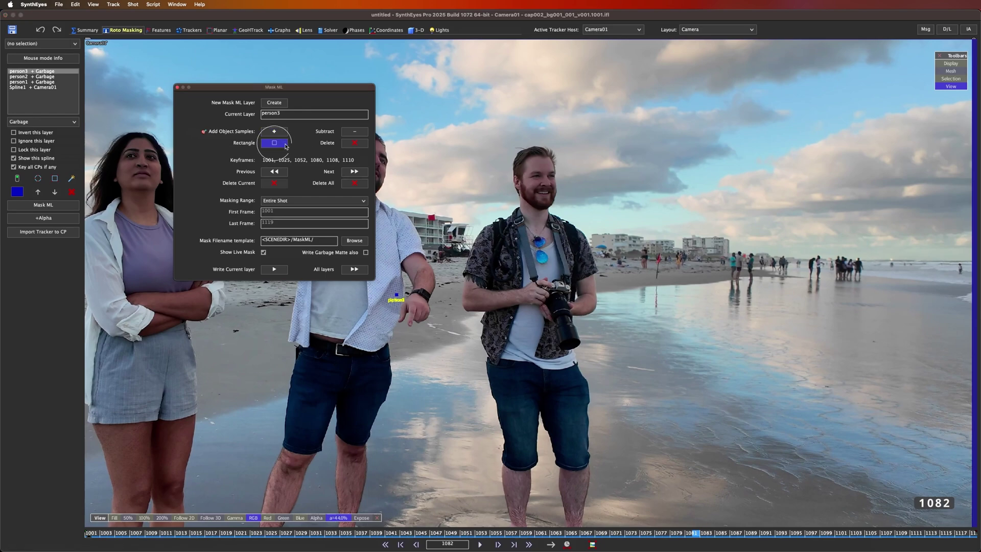
pyautogui.scroll(-3, 489, 120)
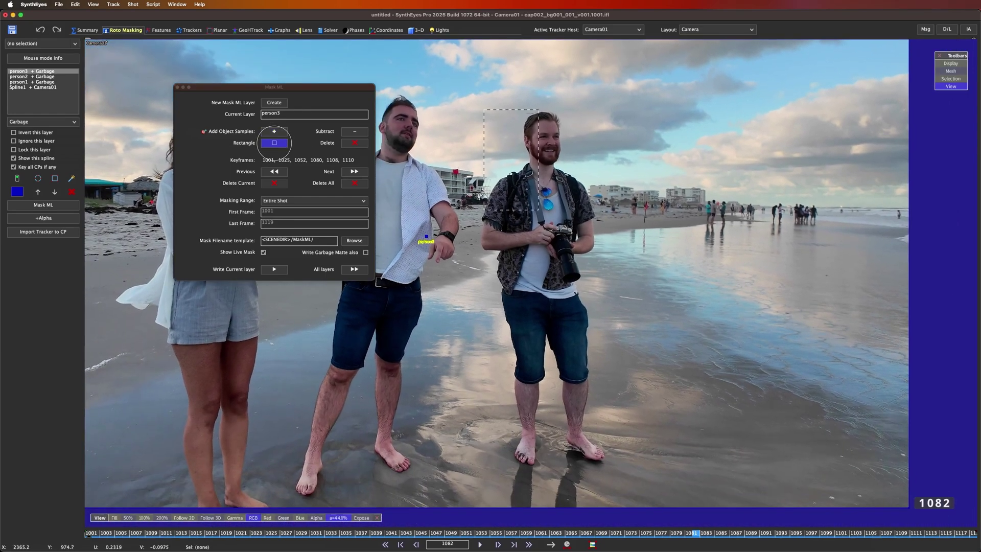
pyautogui.moveTo(484, 109); pyautogui.dragTo(616, 467)
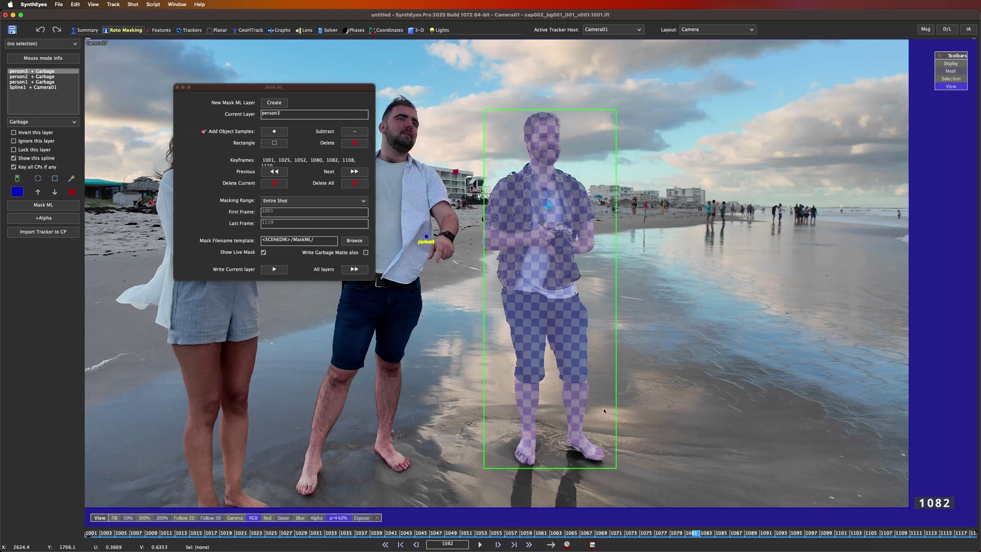
pyautogui.press('super+z')
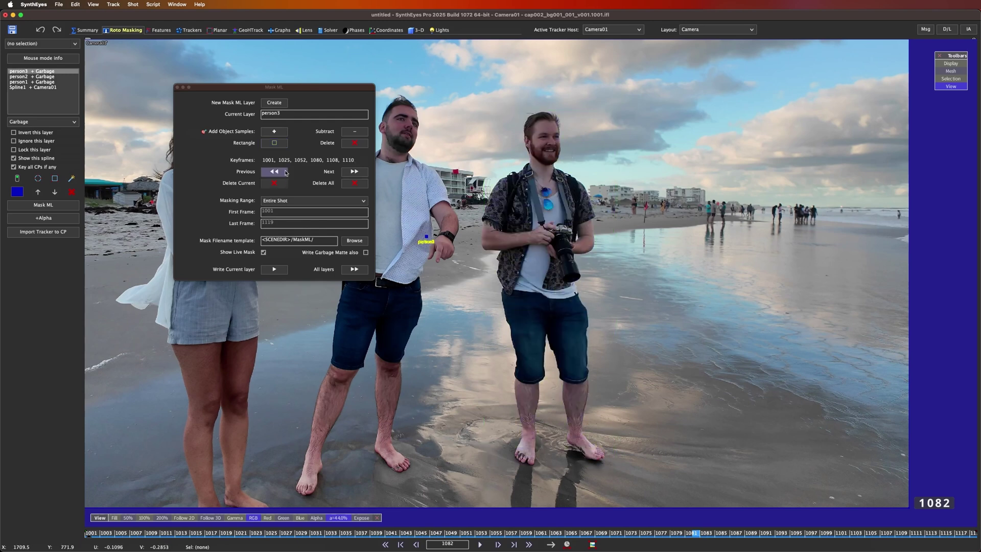
# Try a rectangle sample around only the head of the man with the camera at frame 1082, and undo it.
pyautogui.click(274, 143)
pyautogui.moveTo(509, 109); pyautogui.dragTo(593, 196)
pyautogui.press('super+z')
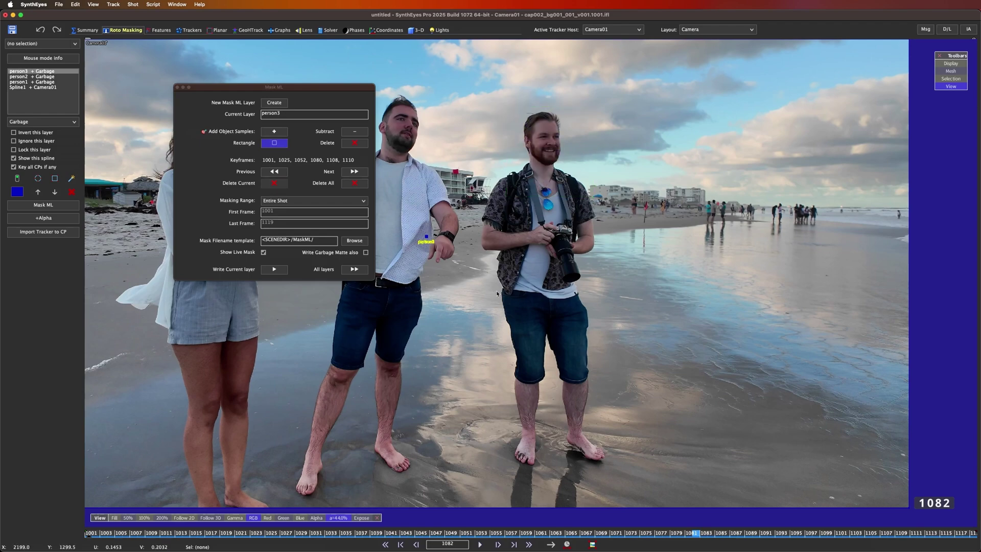
# Try a rectangle sample around the shorts and legs of the man with the camera at frame 1082, and undo it.
pyautogui.moveTo(490, 288); pyautogui.dragTo(549, 387)
pyautogui.moveTo(621, 475); pyautogui.dragTo(620, 475)
pyautogui.press('super+z')
# Try a rectangle sample around the middle man's shorts and legs at frame 1082, and undo it.
pyautogui.click(274, 143)
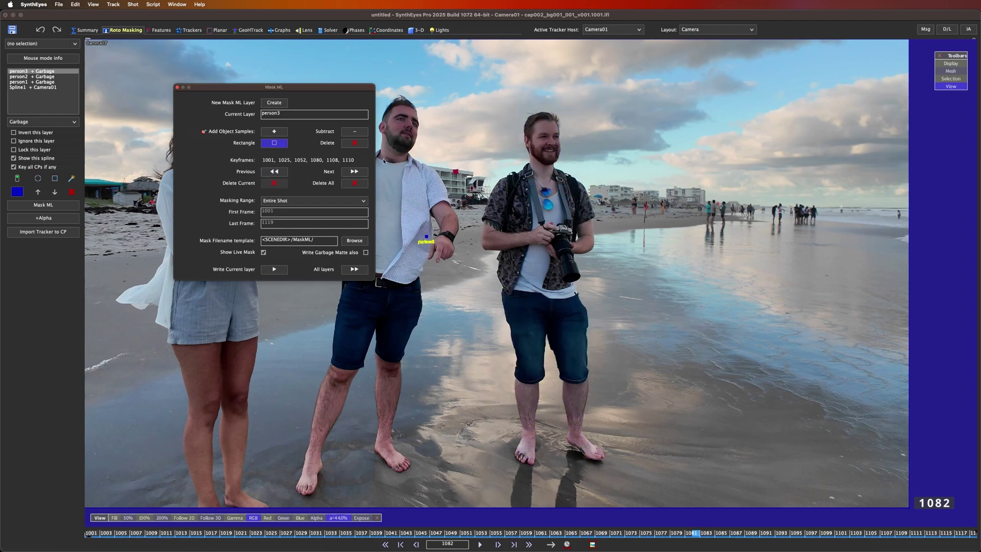
pyautogui.moveTo(398, 260); pyautogui.dragTo(573, 251, button='middle')
pyautogui.moveTo(473, 255); pyautogui.dragTo(631, 502)
pyautogui.moveTo(631, 502); pyautogui.dragTo(458, 527, button='middle')
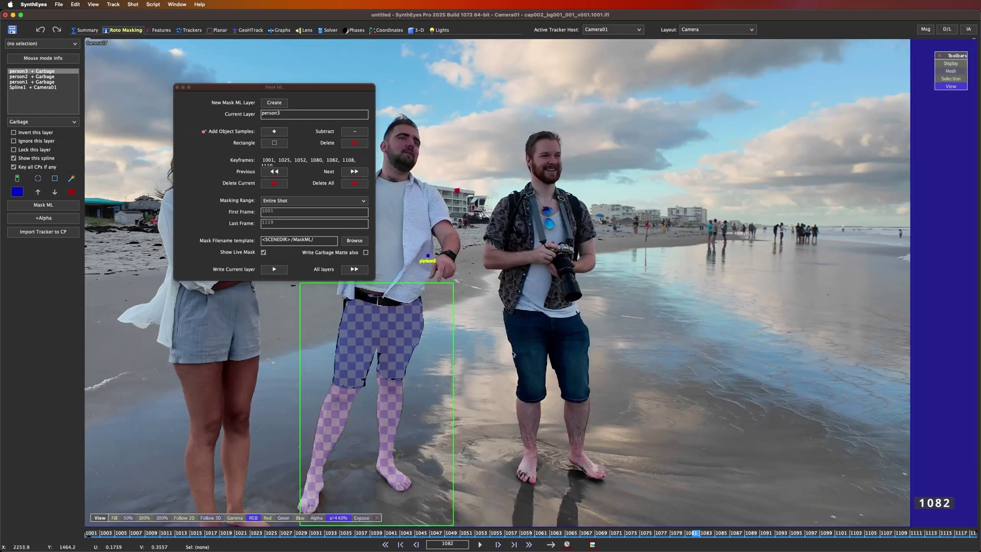
pyautogui.press('super+z')
# Try one rectangle sample enclosing the lower bodies of both men at frame 1082, and undo it.
pyautogui.moveTo(458, 358); pyautogui.dragTo(565, 327, button='middle')
pyautogui.moveTo(404, 243); pyautogui.dragTo(751, 492)
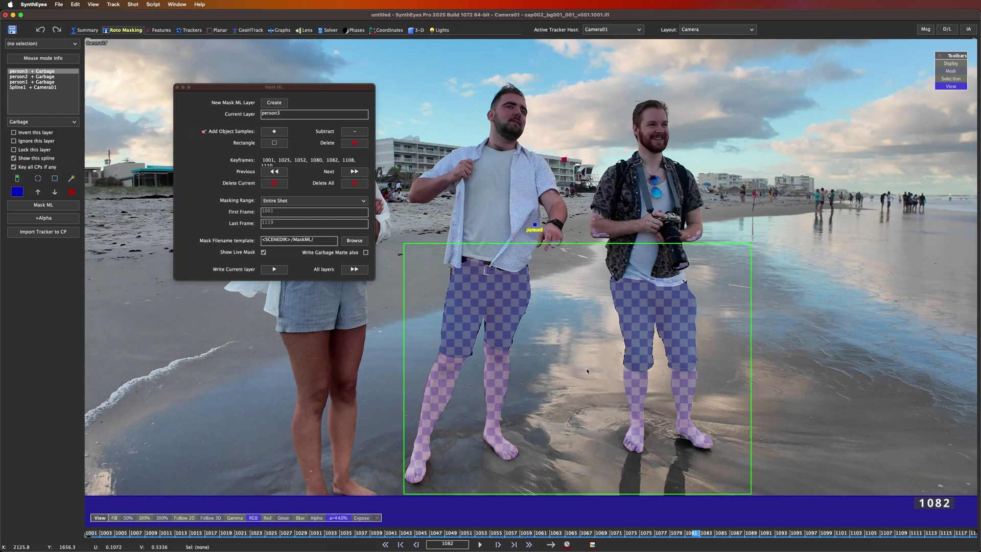
pyautogui.press('super+z')
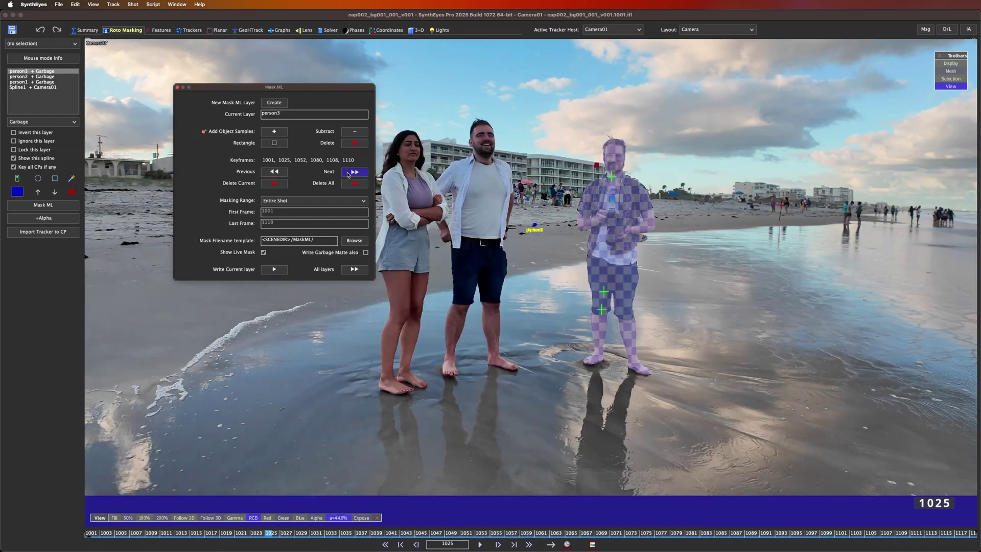
# Review the person3 mask at the keyframes on frames 1052 and 1080.
pyautogui.click(348, 174)
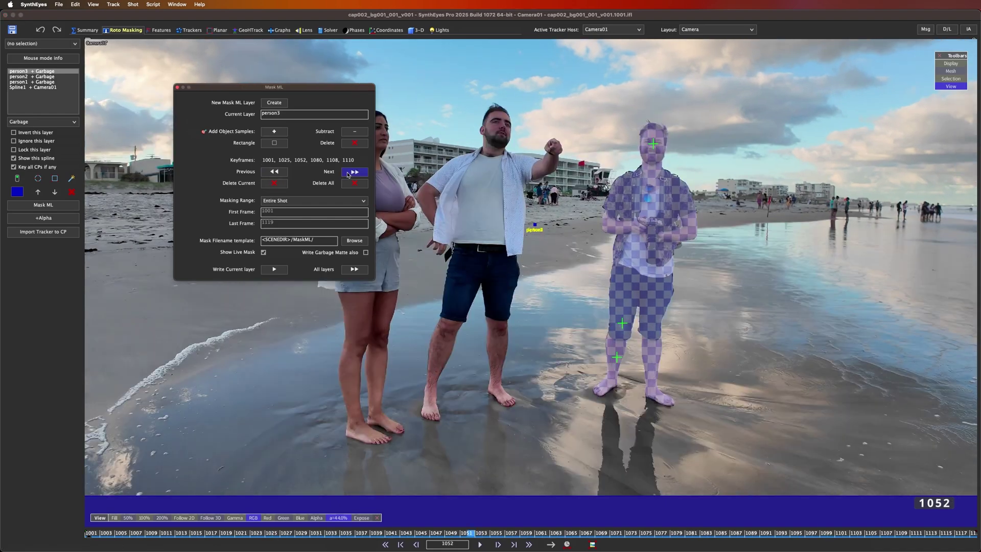
pyautogui.click(348, 174)
pyautogui.scroll(-2, 607, 185)
pyautogui.moveTo(607, 185); pyautogui.dragTo(598, 208, button='middle')
pyautogui.scroll(1, 597, 209)
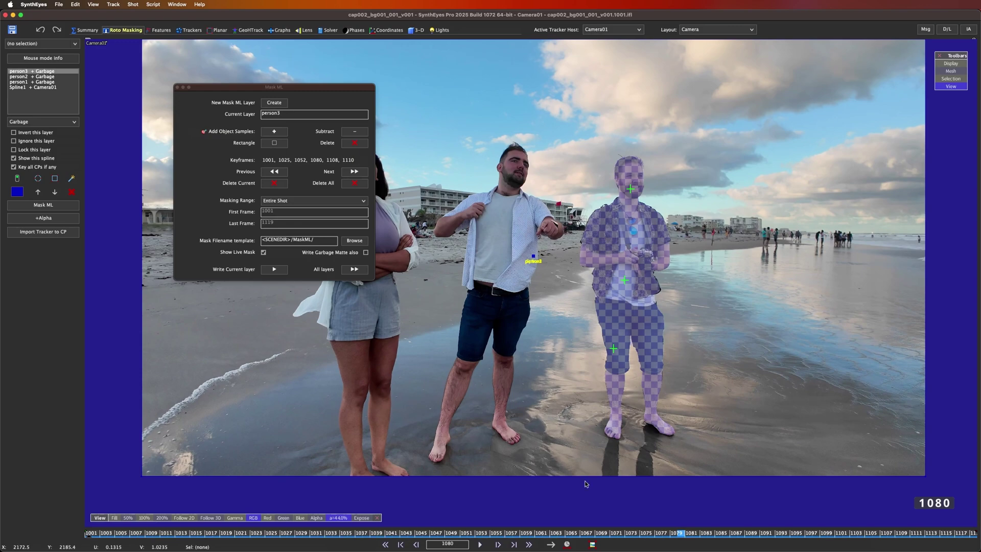
# Check the person3 mask at frames 1085 and 1108, and return to frame 1001.
pyautogui.moveTo(663, 531); pyautogui.dragTo(720, 533)
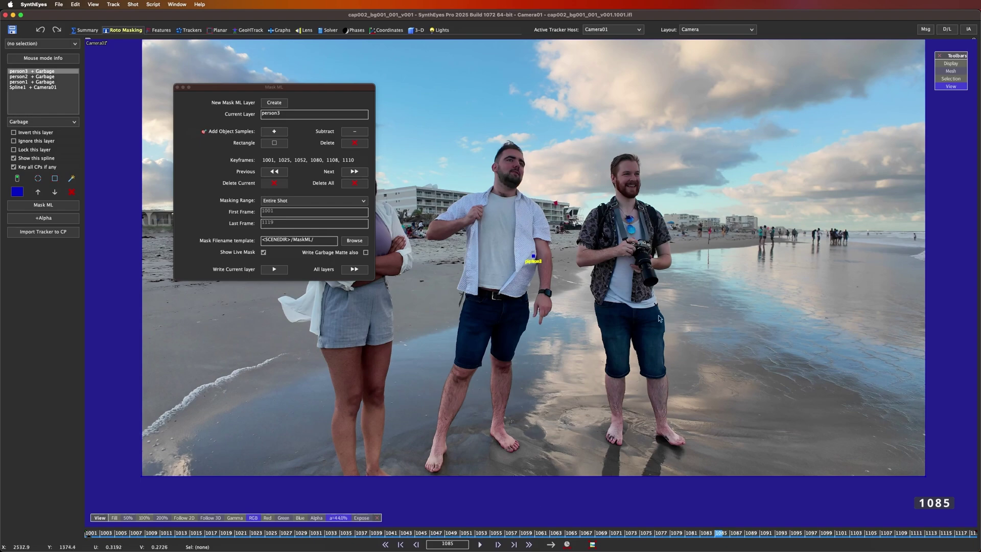
pyautogui.moveTo(747, 532); pyautogui.dragTo(890, 532)
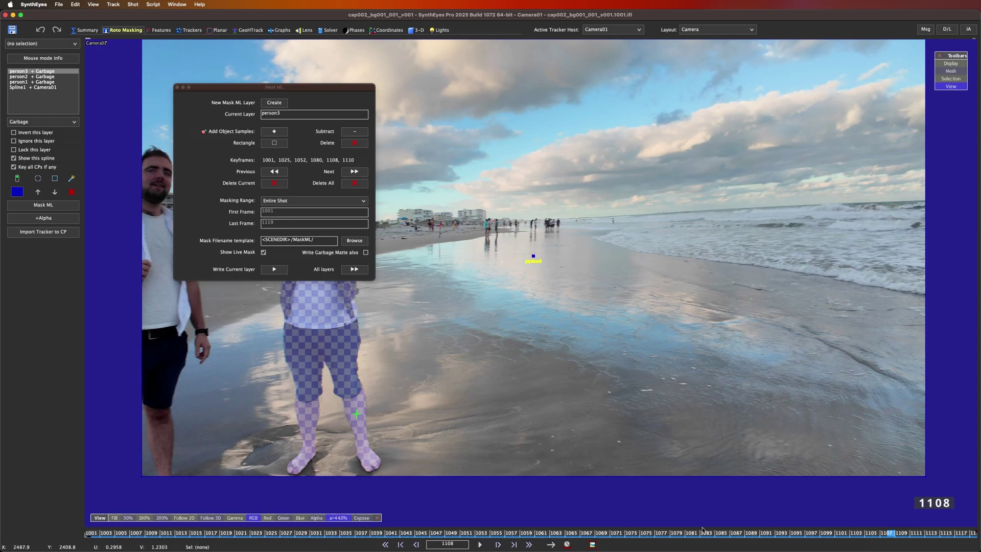
pyautogui.moveTo(879, 534); pyautogui.dragTo(90, 534)
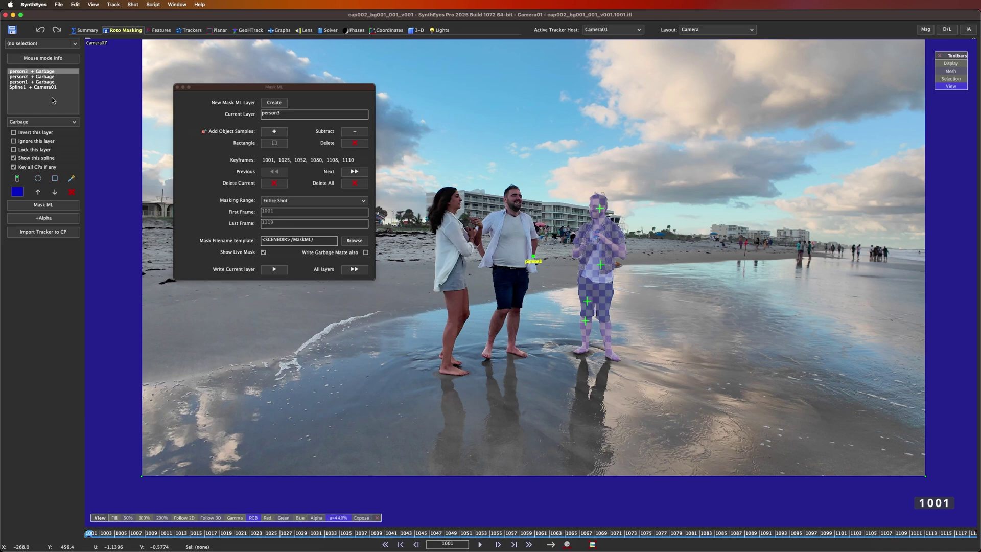
# Give the person1 layer a Custom masking range that ends at frame 1106.
pyautogui.click(30, 82)
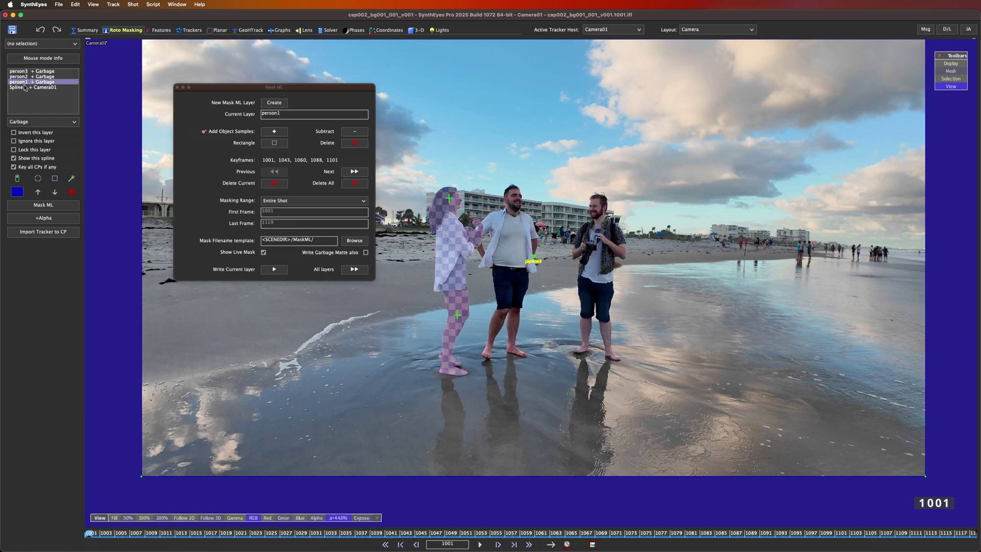
pyautogui.click(307, 201)
pyautogui.click(273, 212)
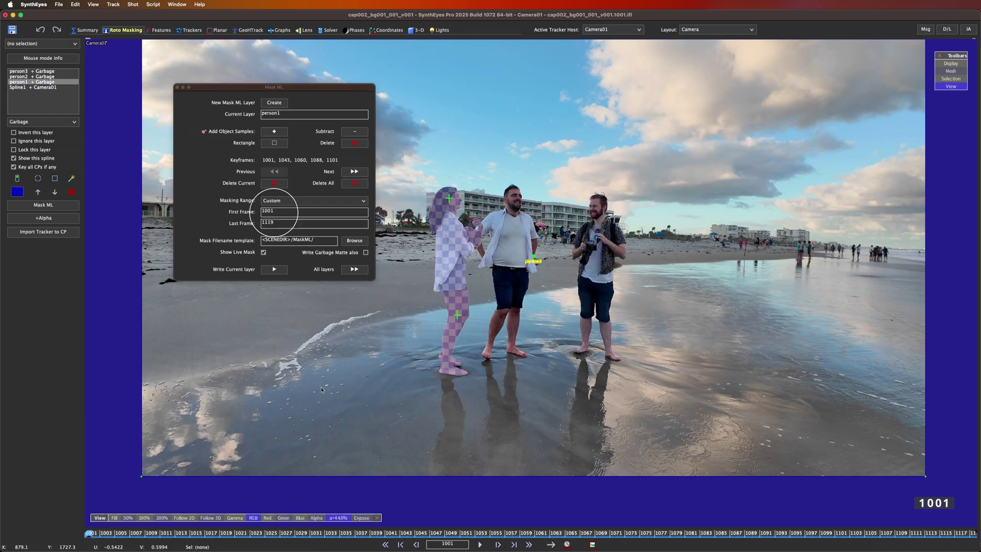
pyautogui.moveTo(305, 533); pyautogui.dragTo(878, 532)
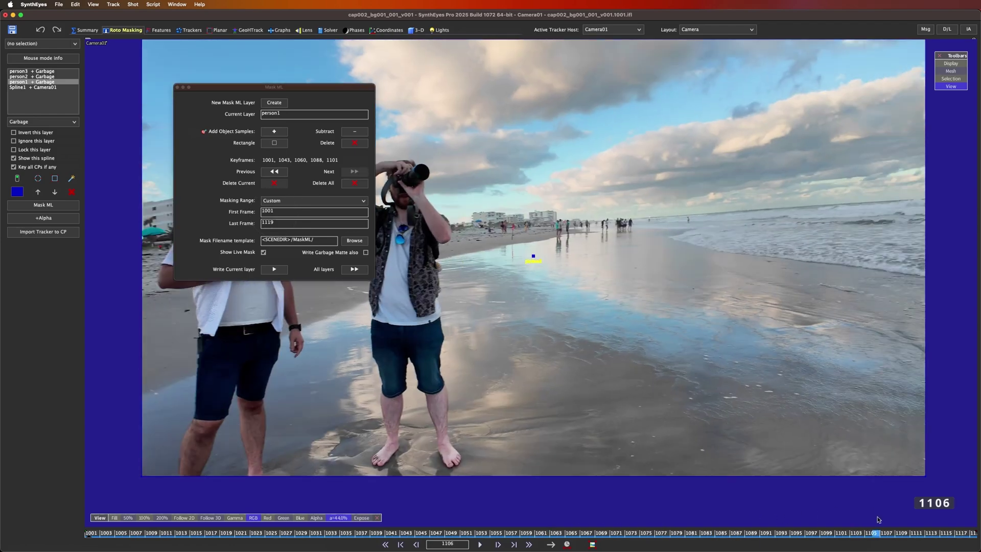
pyautogui.click(452, 544)
pyautogui.click(275, 222)
pyautogui.write('1106')
pyautogui.press('Return')
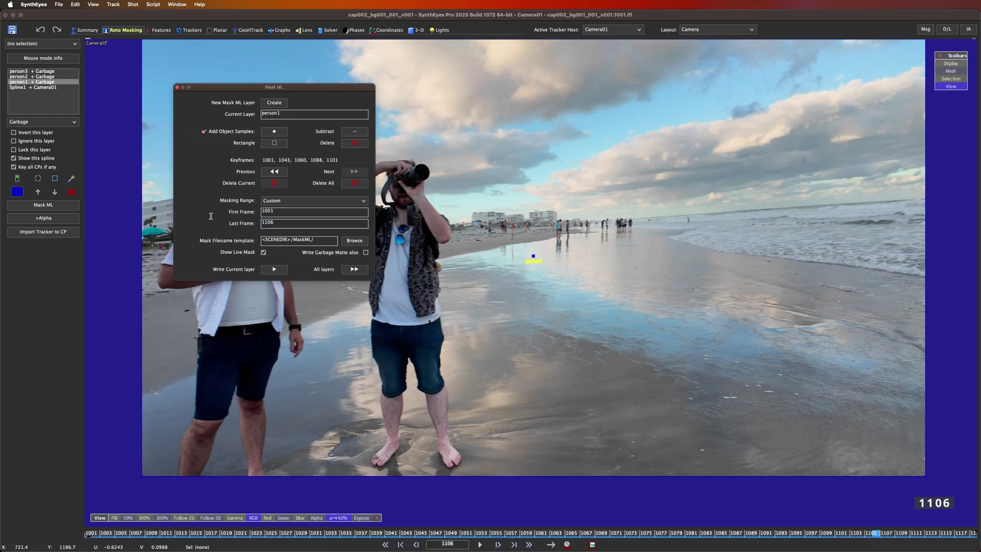
# Give the person2 layer a Custom masking range that ends at frame 1110.
pyautogui.click(32, 76)
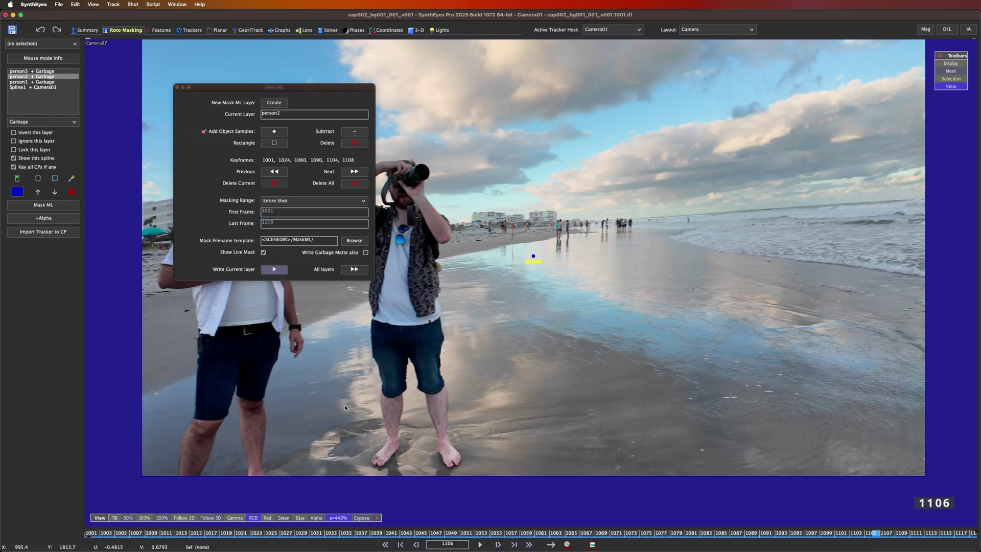
pyautogui.click(903, 532)
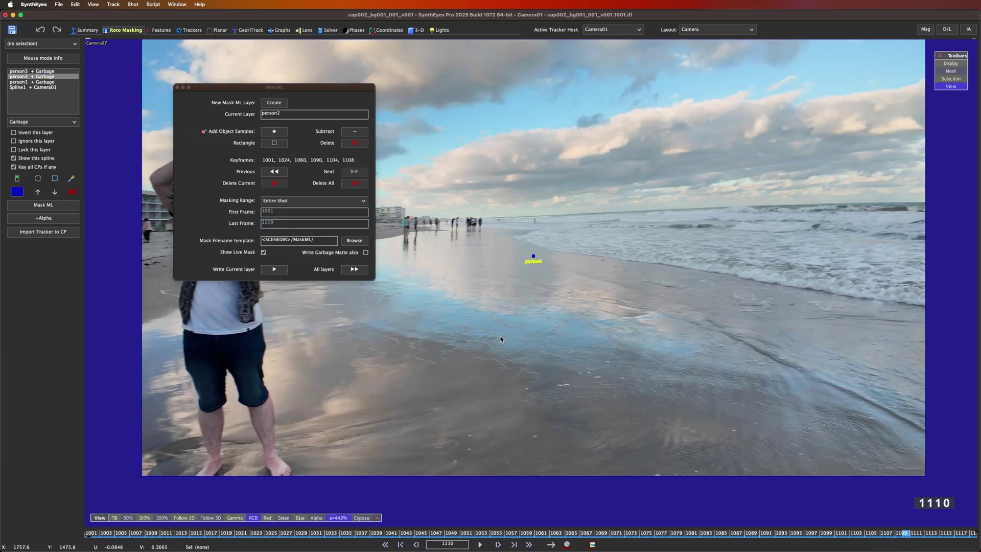
pyautogui.click(452, 544)
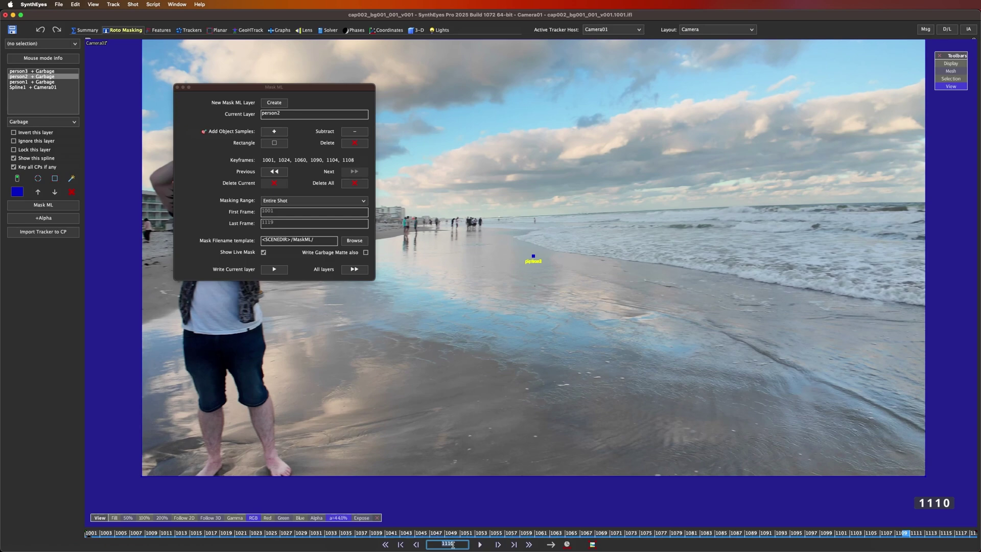
pyautogui.click(278, 200)
pyautogui.click(278, 217)
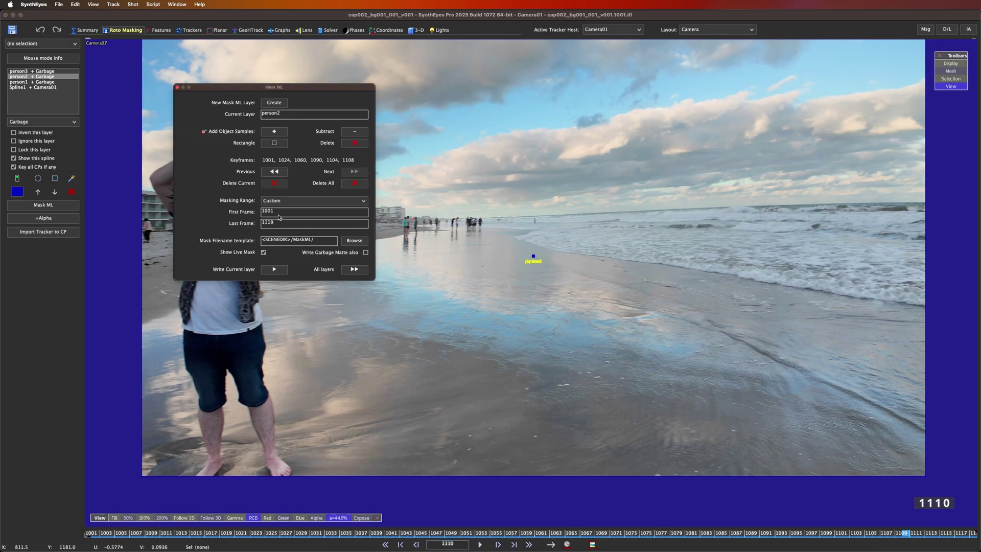
pyautogui.doubleClick(279, 222)
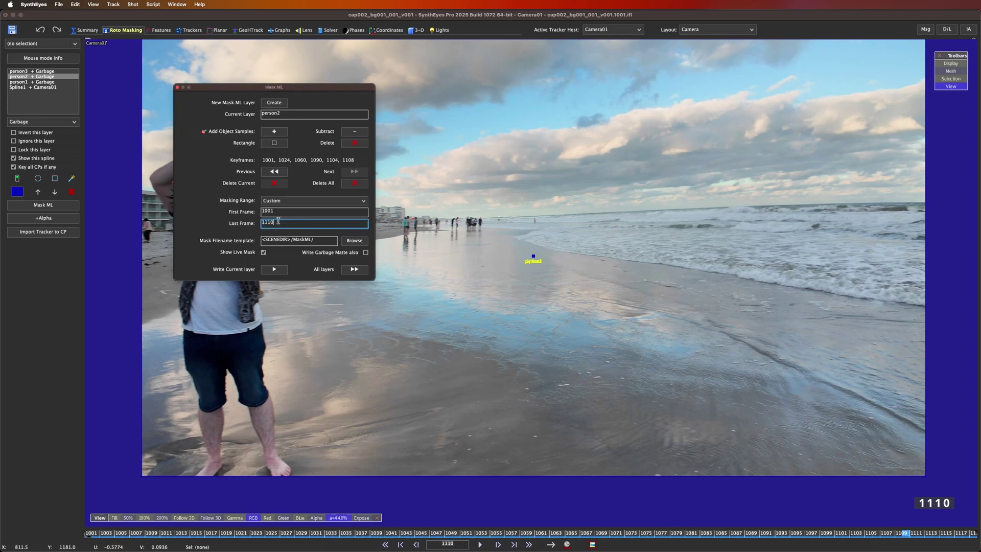
# Go back to frame 1001 and create a new Mask ML layer named water.
pyautogui.moveTo(906, 533); pyautogui.dragTo(933, 541)
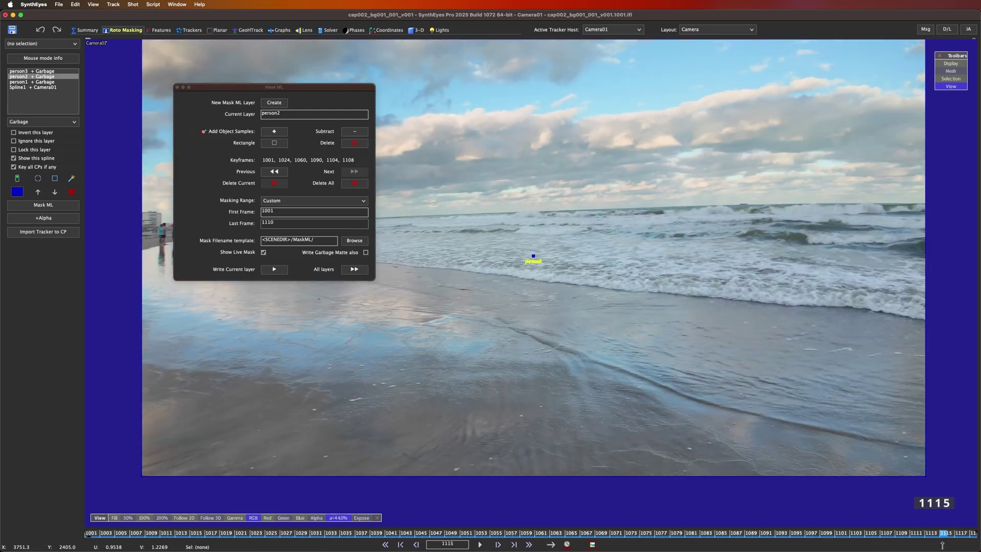
pyautogui.click(879, 534)
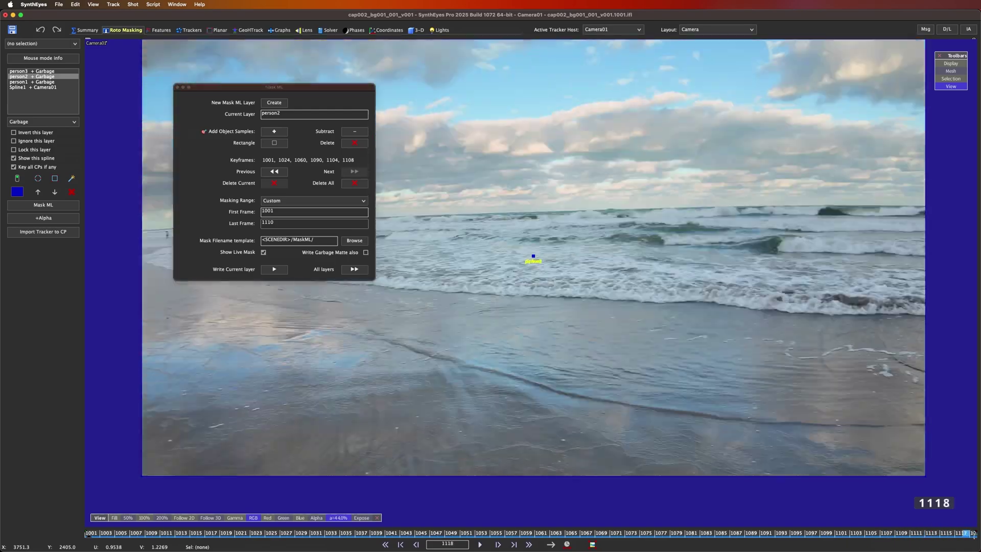
pyautogui.moveTo(972, 534); pyautogui.dragTo(88, 534)
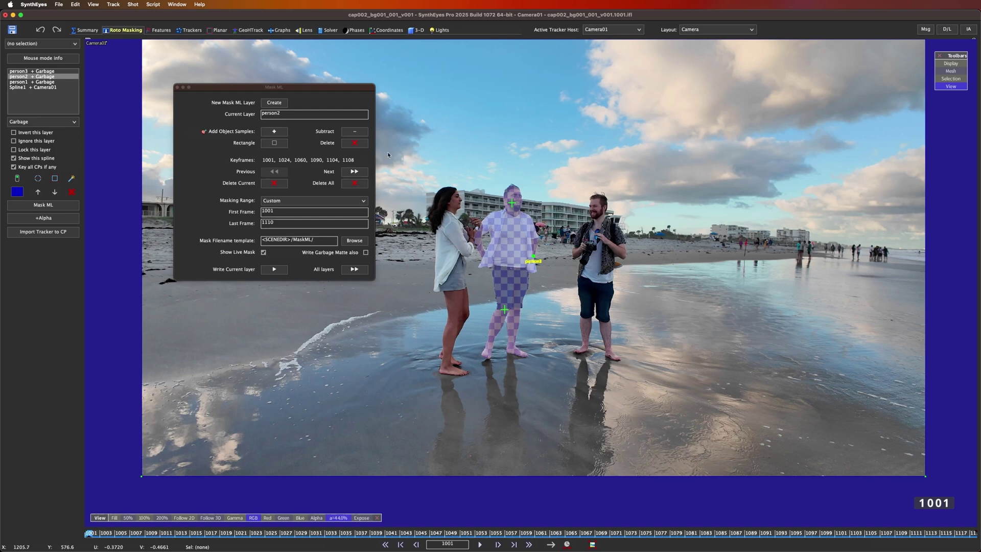
pyautogui.click(274, 102)
pyautogui.doubleClick(283, 114)
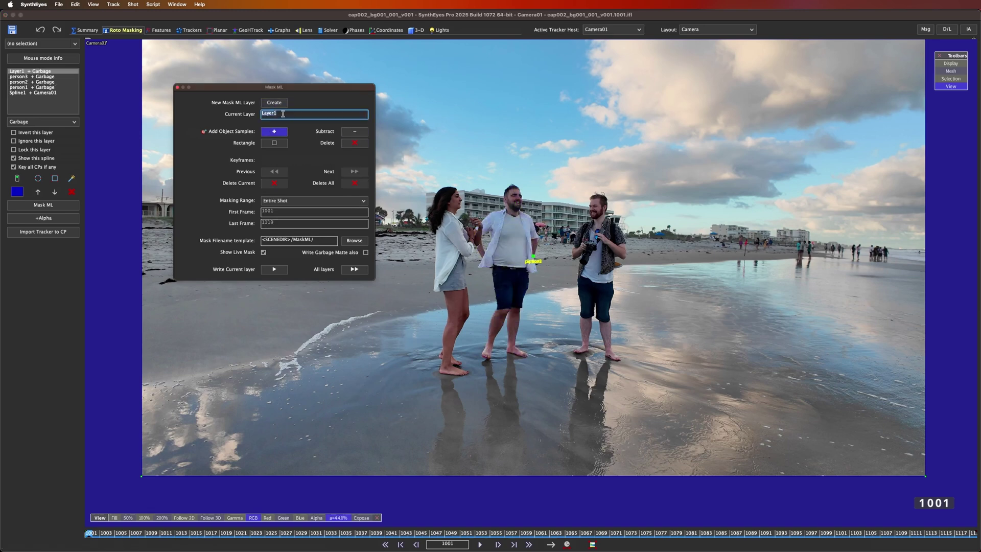
pyautogui.write('wate')
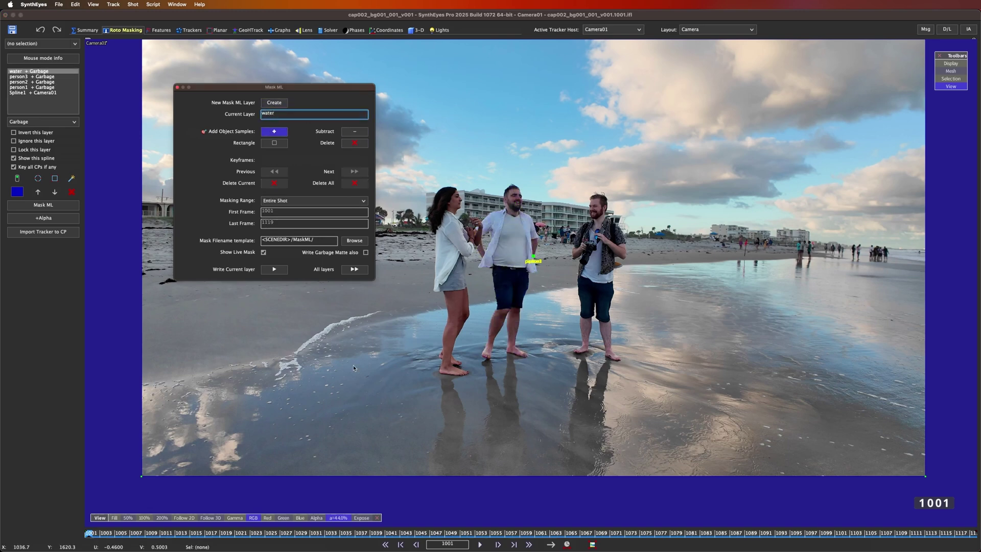
# Add object samples across the reflective shallow water around the three people at frame 1001.
pyautogui.click(511, 410)
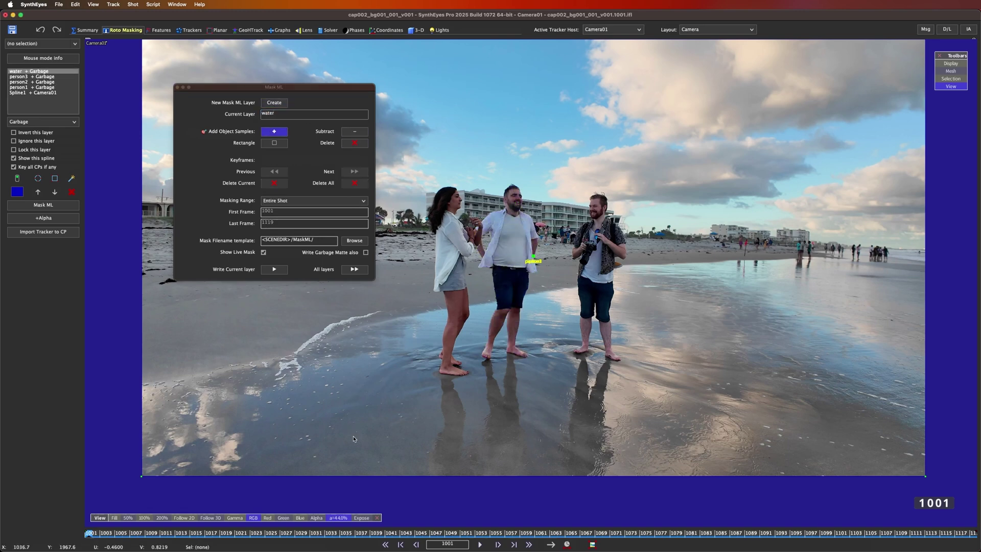
pyautogui.click(846, 288)
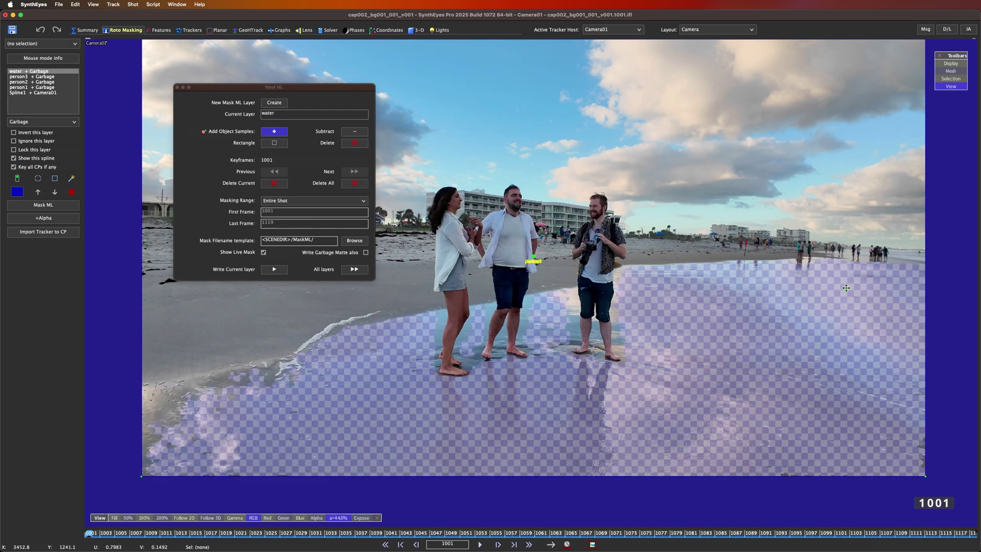
pyautogui.click(571, 306)
pyautogui.click(431, 334)
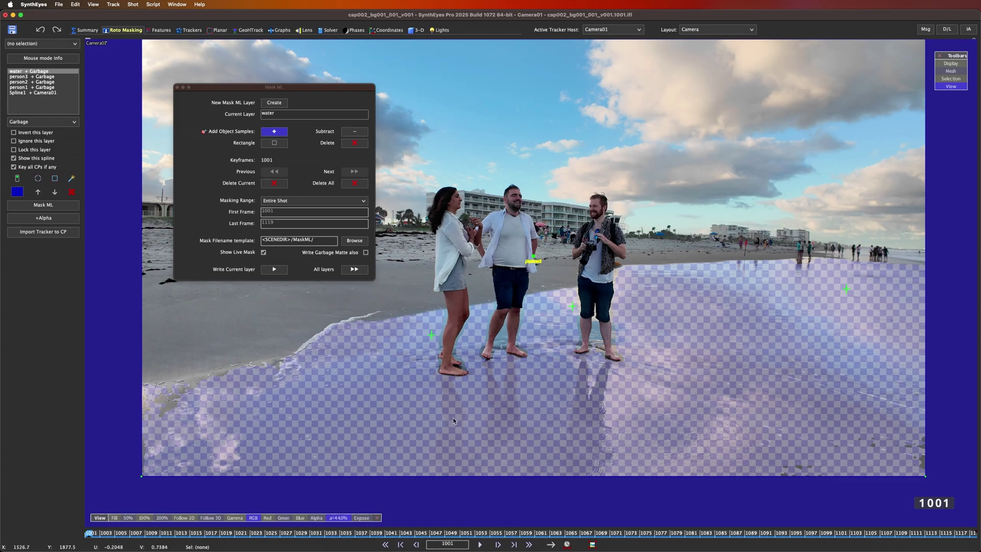
# Add object samples over the shallow water to the water layer at frames 1037 and 1065.
pyautogui.moveTo(191, 534); pyautogui.dragTo(361, 533)
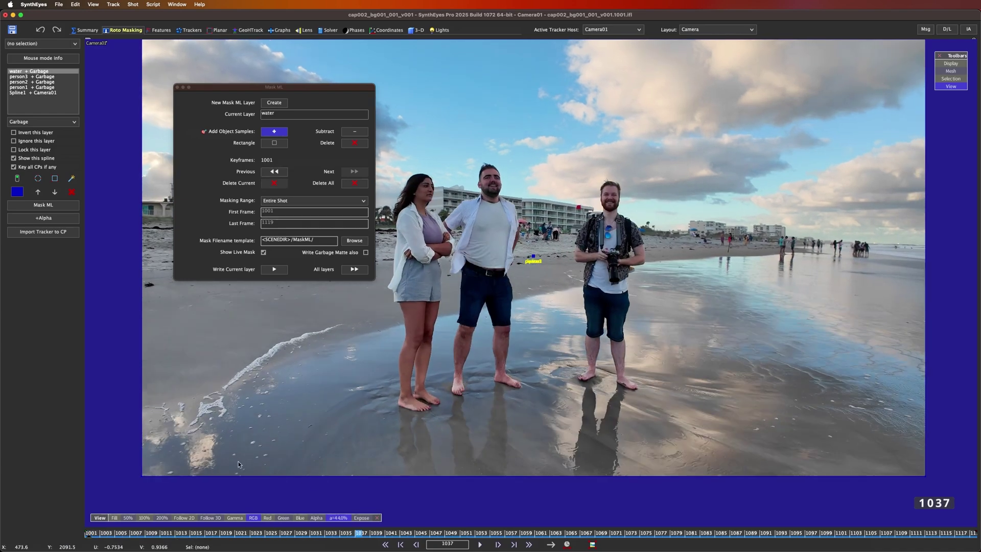
pyautogui.click(558, 333)
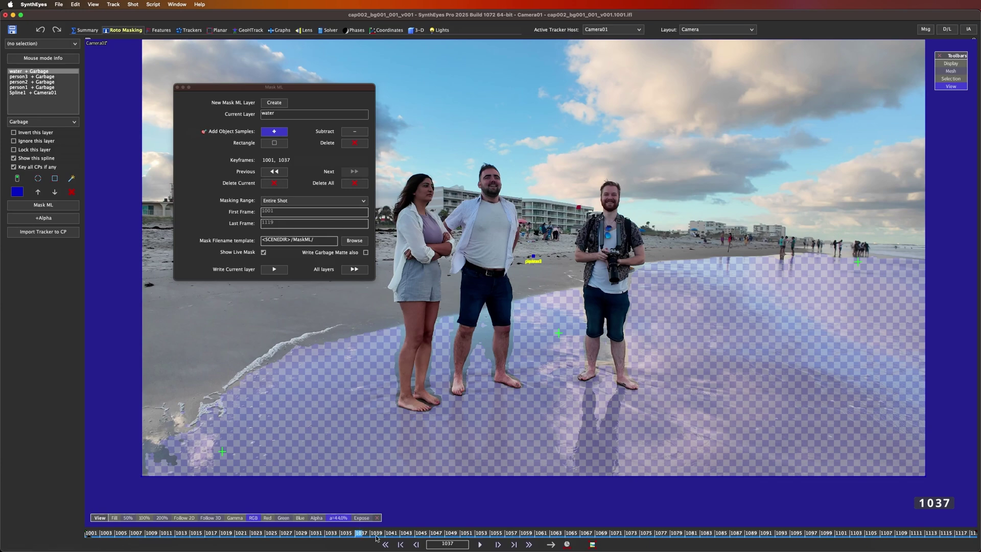
pyautogui.click(530, 533)
pyautogui.moveTo(530, 530); pyautogui.dragTo(568, 533)
pyautogui.click(568, 341)
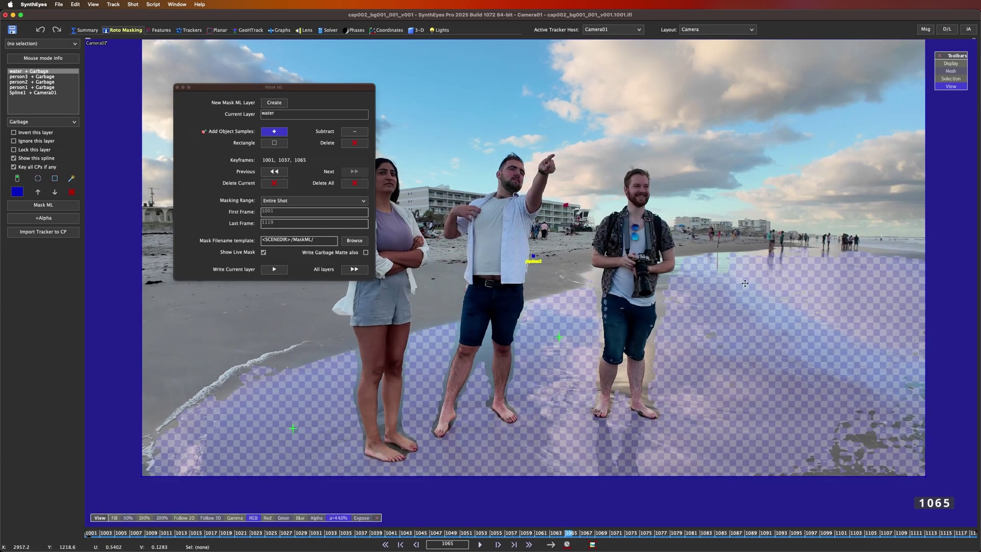
pyautogui.click(745, 283)
pyautogui.click(868, 428)
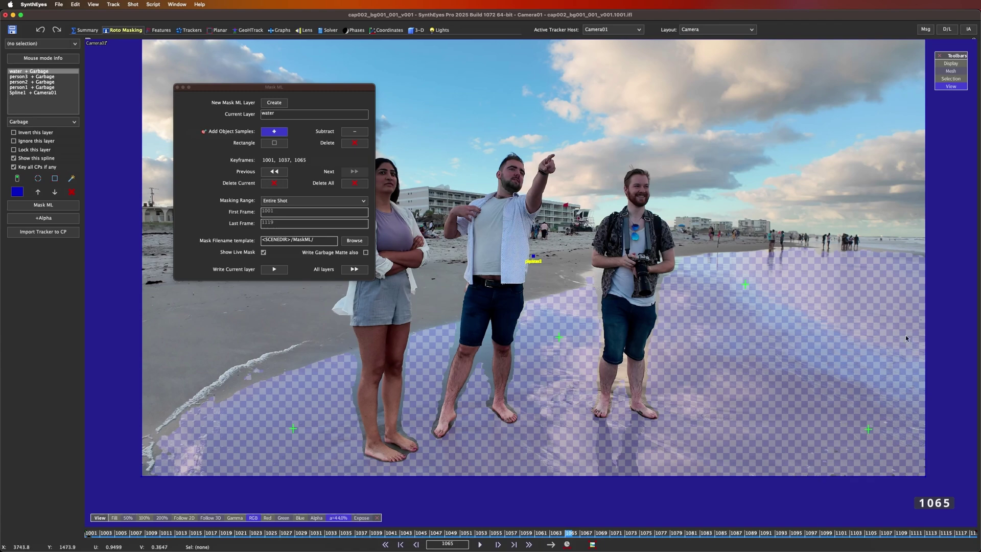
# Add object samples over the shallow water to the water layer at frames 1092, 1106 and 1118.
pyautogui.moveTo(591, 534); pyautogui.dragTo(770, 534)
pyautogui.click(409, 401)
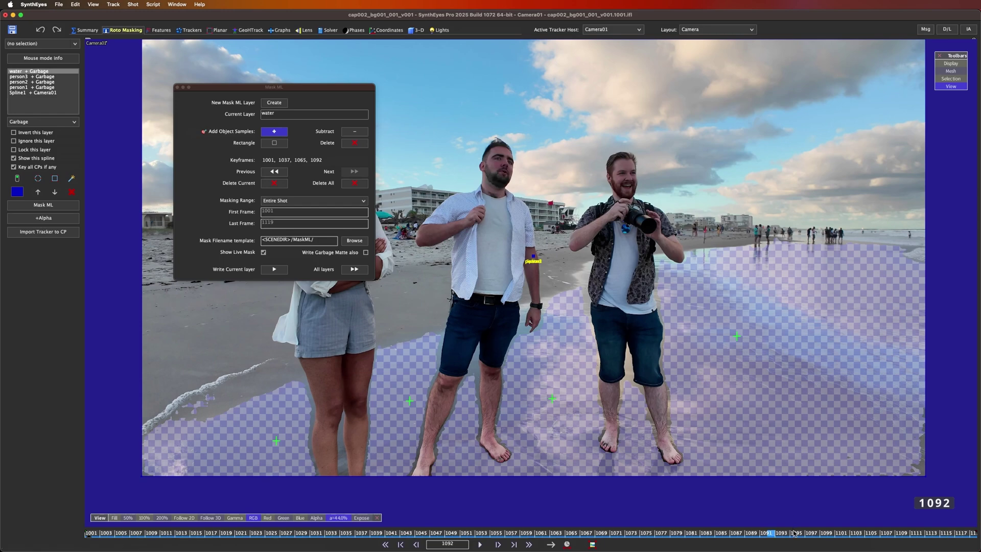
pyautogui.moveTo(795, 533); pyautogui.dragTo(963, 533)
pyautogui.click(608, 299)
pyautogui.click(793, 368)
pyautogui.click(244, 392)
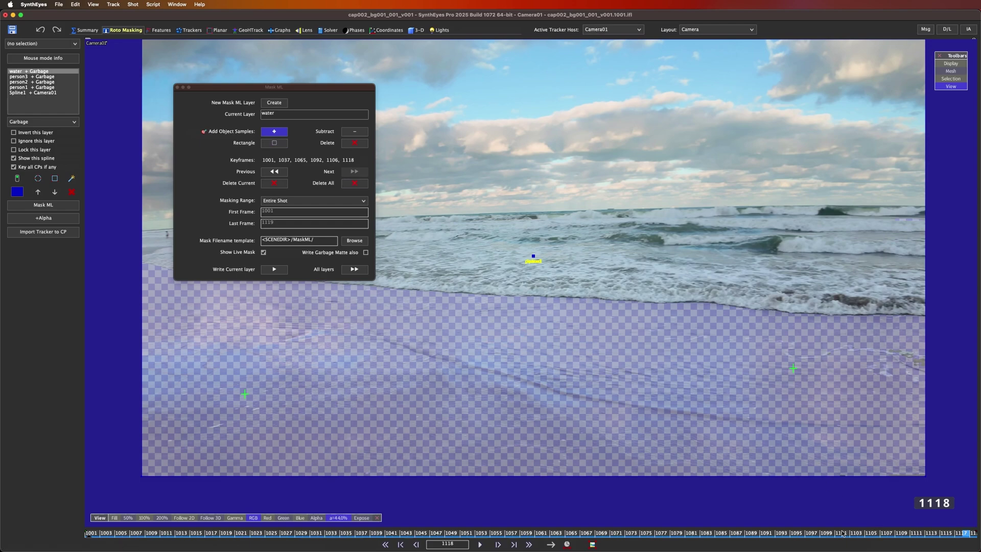
# Return to frame 1001 and create a new Mask ML layer named ocean.
pyautogui.hotkey('shift', 'a')
pyautogui.click(274, 102)
pyautogui.click(280, 114)
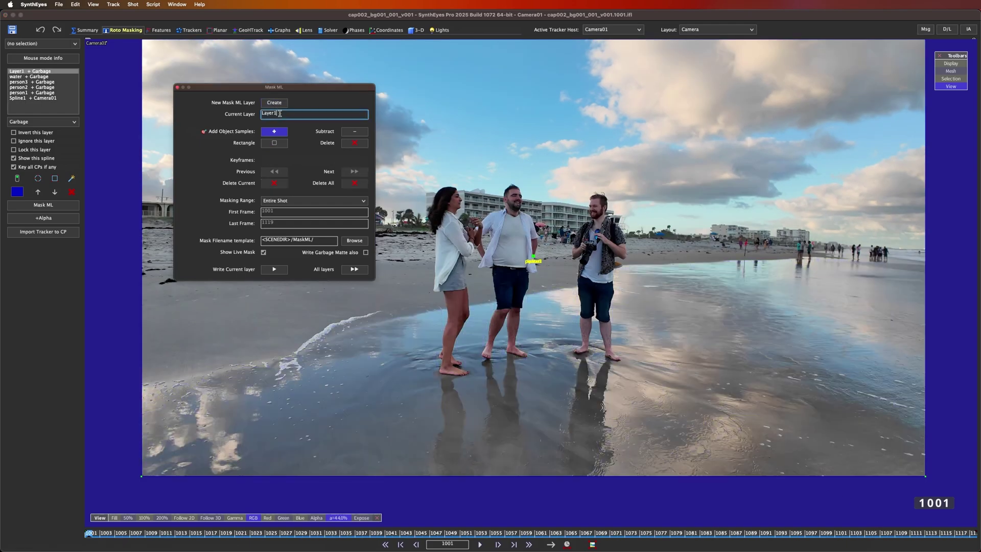
pyautogui.write('ocean')
# Add object samples on the breaking waves to the ocean layer at frames 1119, 1114, 1090 and 1104.
pyautogui.moveTo(871, 533); pyautogui.dragTo(973, 526)
pyautogui.click(870, 352)
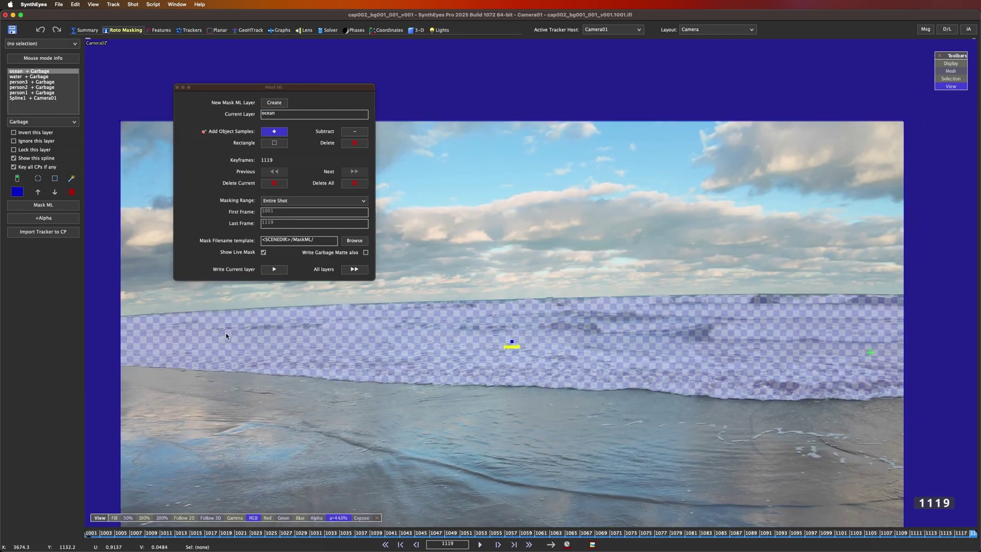
pyautogui.click(938, 533)
pyautogui.click(866, 345)
pyautogui.click(755, 533)
pyautogui.click(897, 322)
pyautogui.moveTo(731, 533); pyautogui.dragTo(861, 533)
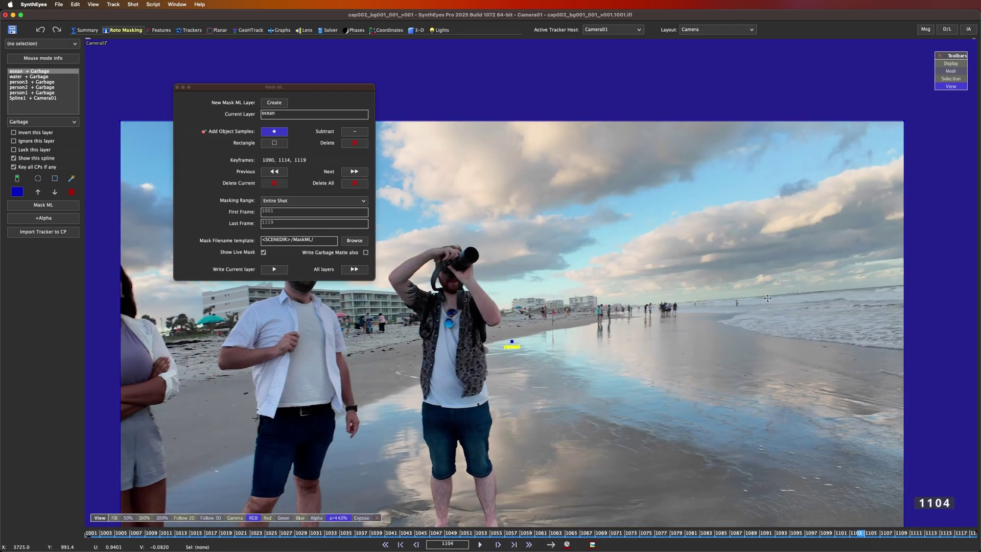
pyautogui.click(871, 318)
pyautogui.click(973, 533)
# Create a new Mask ML layer named sky.
pyautogui.click(275, 102)
pyautogui.click(274, 102)
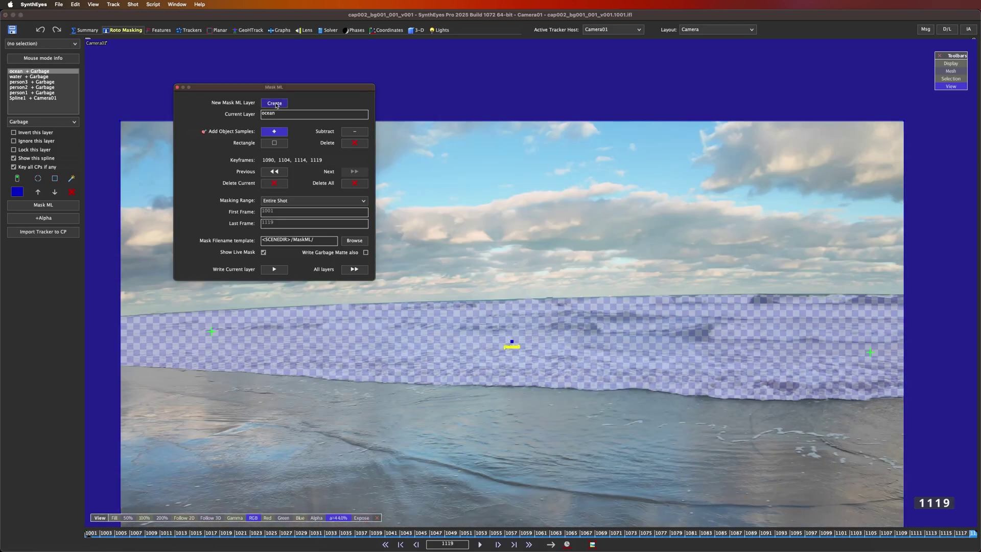
pyautogui.doubleClick(280, 114)
pyautogui.write('sky')
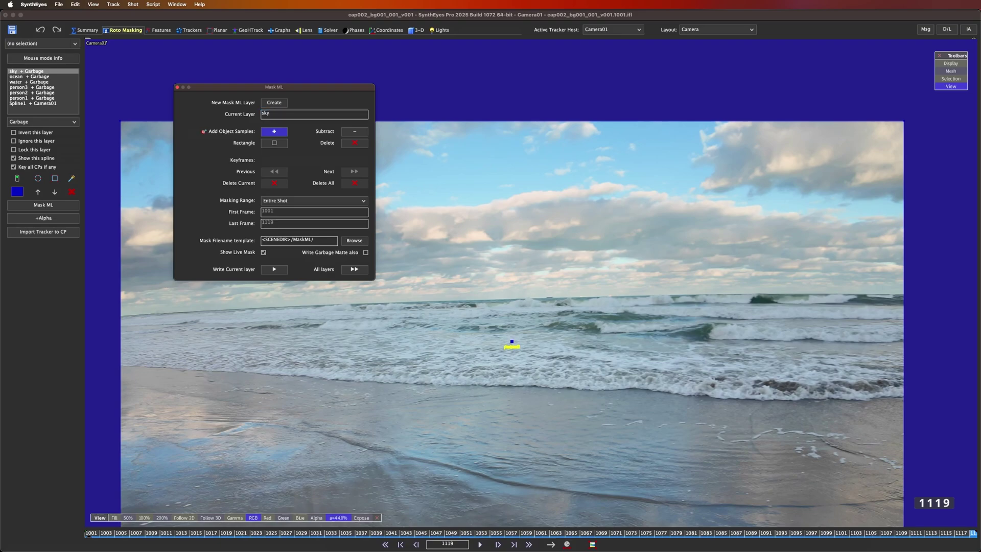
# Move the Mask ML window off the sky and add object samples across the sky and clouds at frame 1001.
pyautogui.click(226, 533)
pyautogui.click(676, 532)
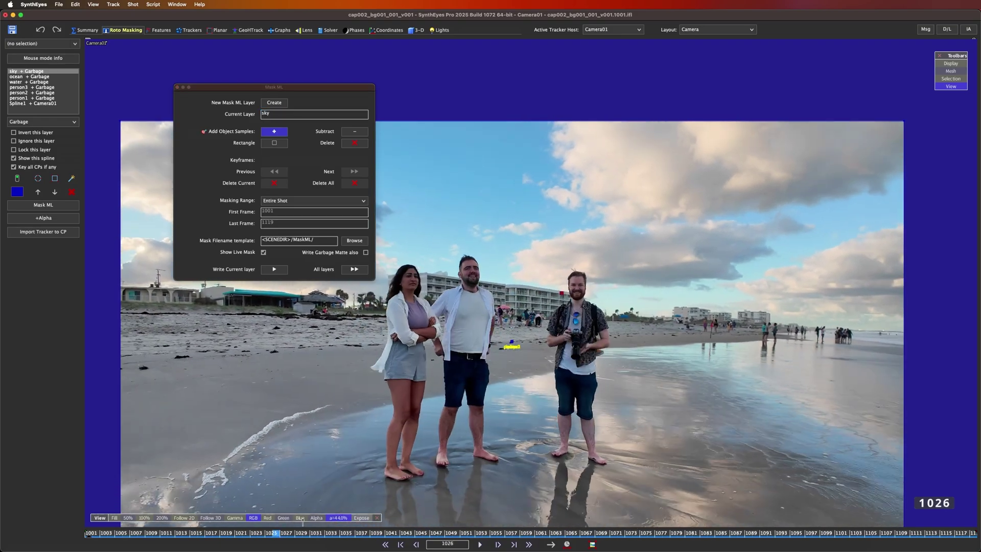
pyautogui.moveTo(285, 91); pyautogui.dragTo(209, 72)
pyautogui.scroll(-2, 456, 156)
pyautogui.moveTo(388, 148); pyautogui.dragTo(390, 163, button='middle')
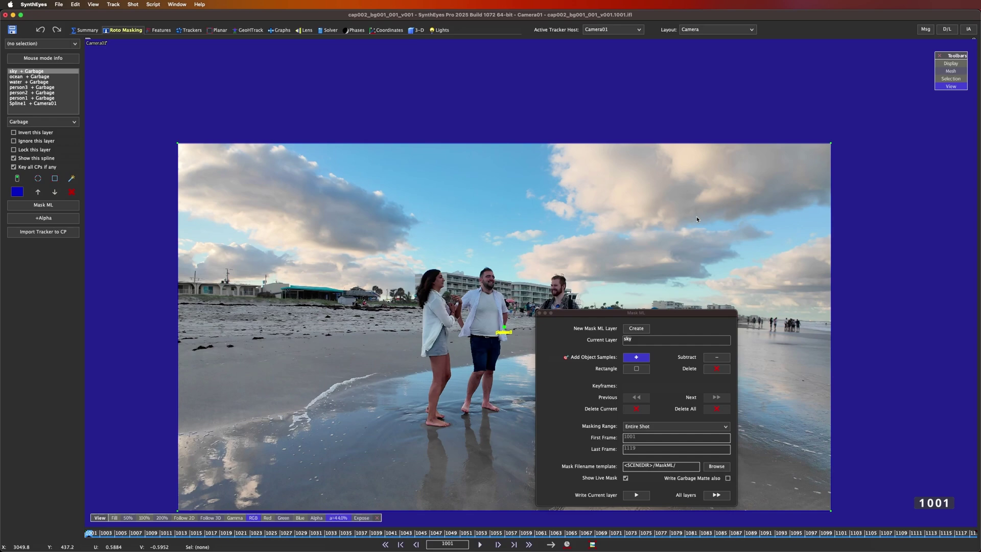
pyautogui.click(696, 216)
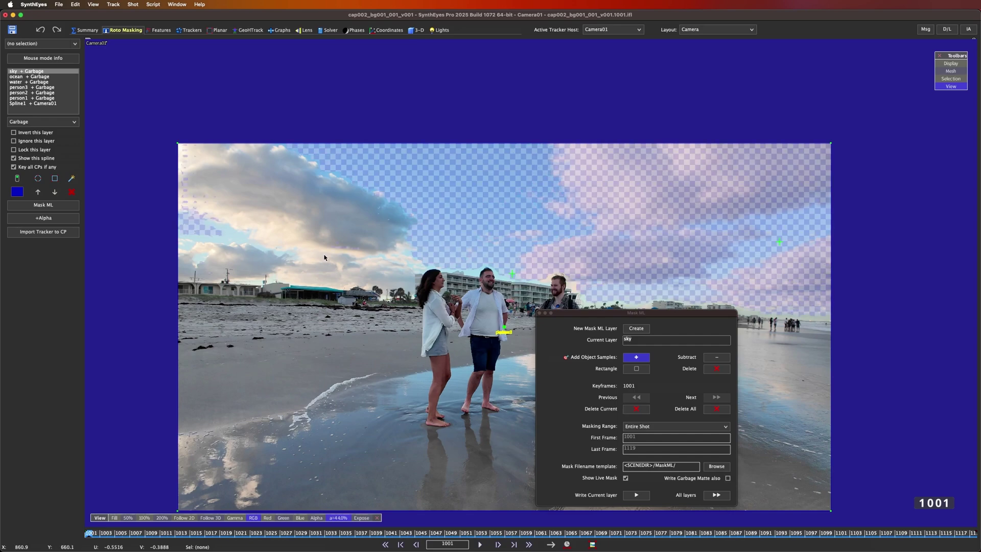
pyautogui.click(324, 256)
# Add object samples on the sky and clouds to the sky layer at frames 1043 and 1096.
pyautogui.moveTo(323, 256); pyautogui.dragTo(276, 250, button='middle')
pyautogui.click(403, 533)
pyautogui.click(648, 217)
pyautogui.click(697, 533)
pyautogui.moveTo(708, 532); pyautogui.dragTo(801, 532)
pyautogui.click(725, 245)
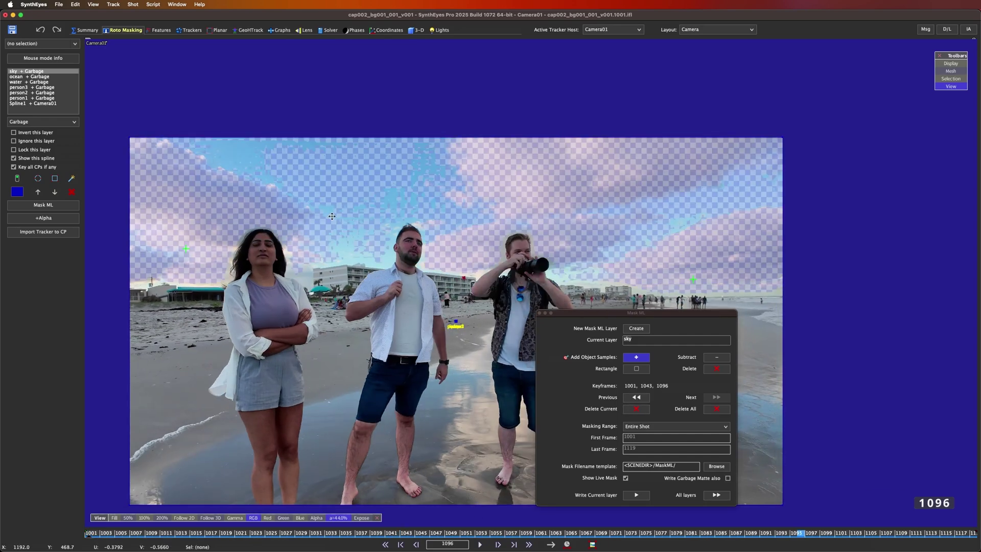
# Add object samples on the sky to the sky layer at frames 1107 and 1119.
pyautogui.click(883, 532)
pyautogui.click(740, 253)
pyautogui.click(972, 532)
pyautogui.click(735, 264)
# Return to frame 1001, move the Mask ML window aside and review the water and person mask layers one by one.
pyautogui.moveTo(972, 532); pyautogui.dragTo(88, 532)
pyautogui.scroll(2, 244, 454)
pyautogui.moveTo(635, 312); pyautogui.dragTo(275, 169)
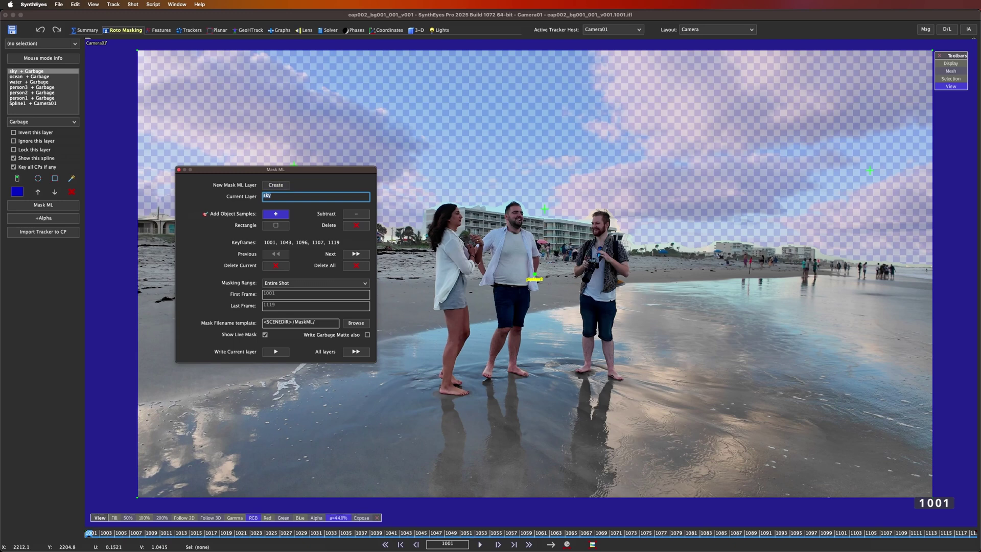
pyautogui.click(29, 82)
pyautogui.click(29, 93)
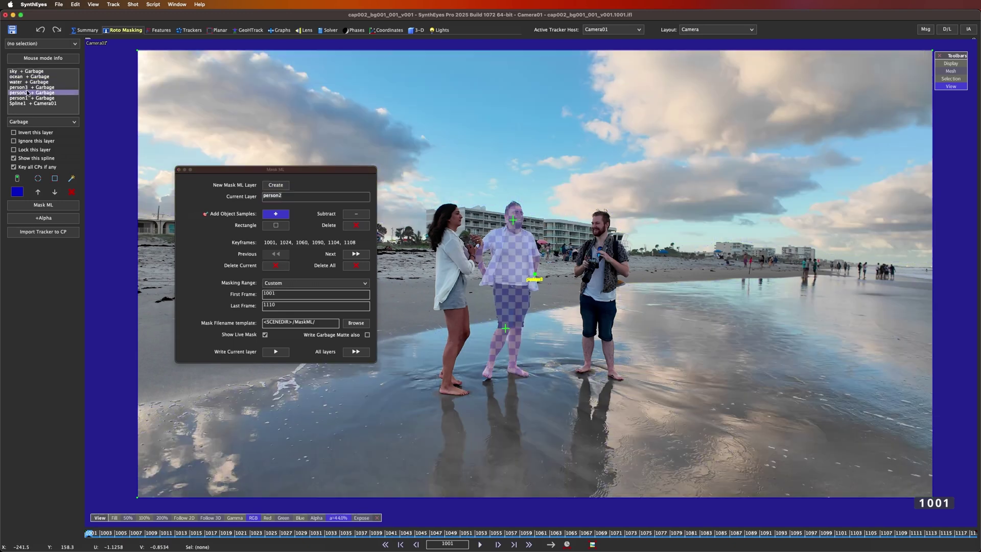
pyautogui.click(27, 87)
pyautogui.click(26, 98)
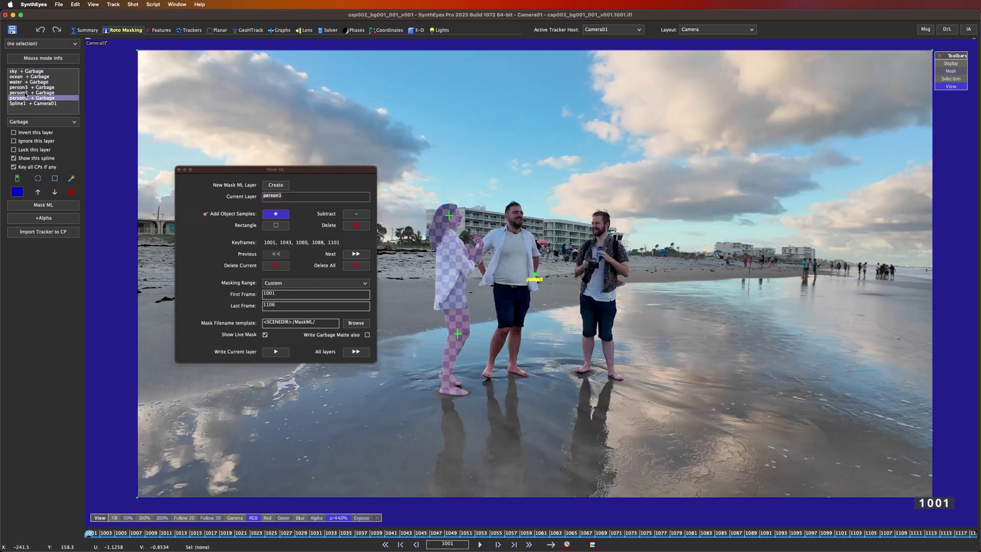
pyautogui.click(25, 94)
pyautogui.click(25, 88)
pyautogui.click(23, 82)
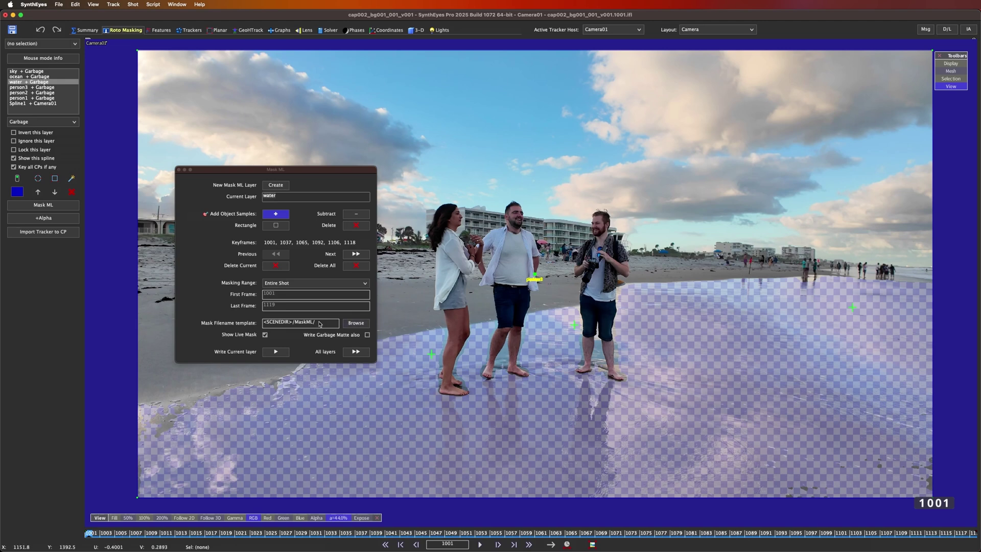
# Enable writing the garbage matte as well and write the masks for all layers across the shot.
pyautogui.click(358, 325)
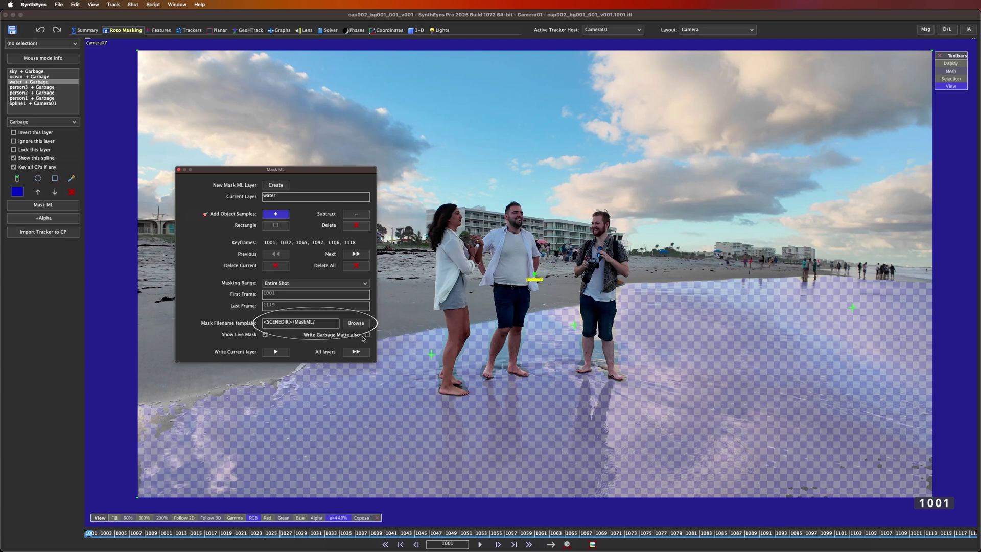
pyautogui.click(367, 335)
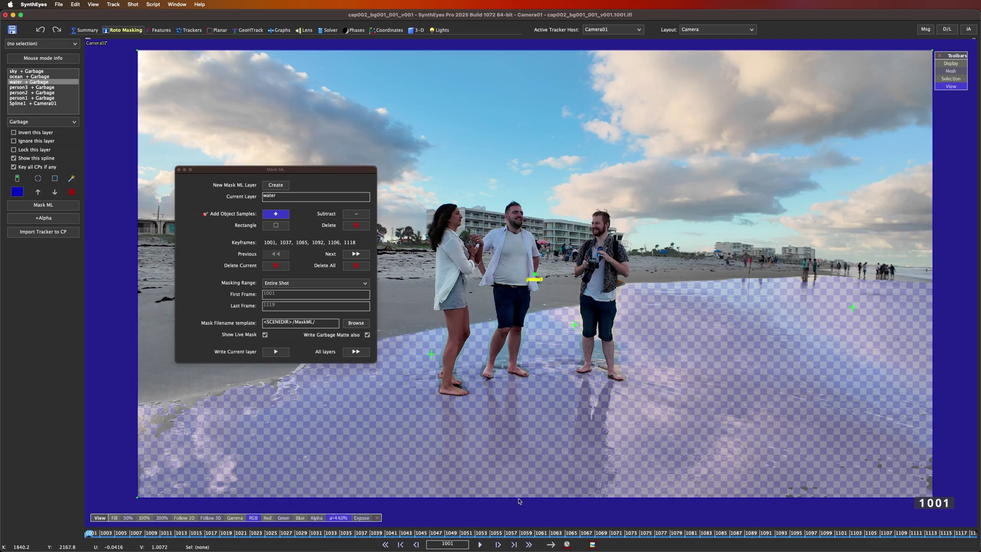
pyautogui.click(592, 545)
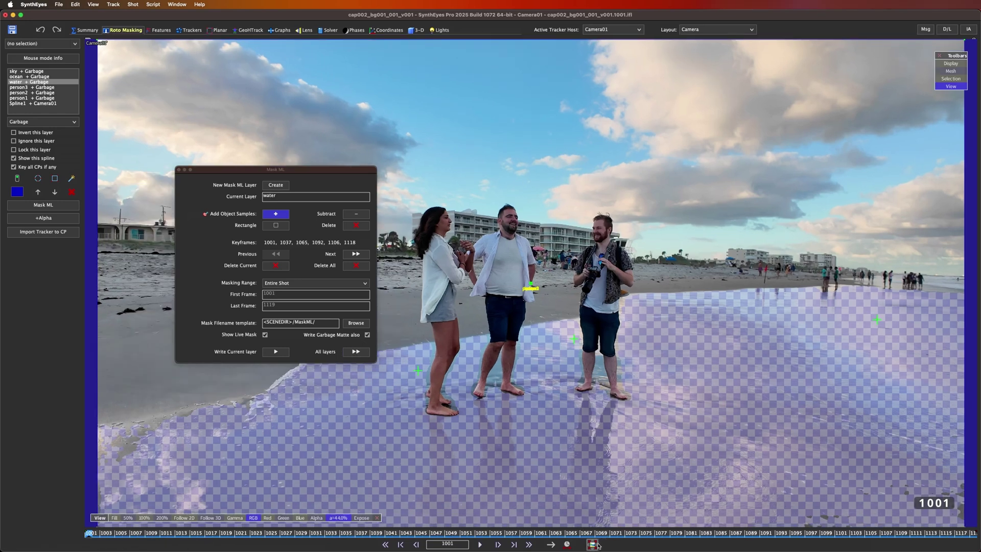
pyautogui.moveTo(318, 170); pyautogui.dragTo(261, 177)
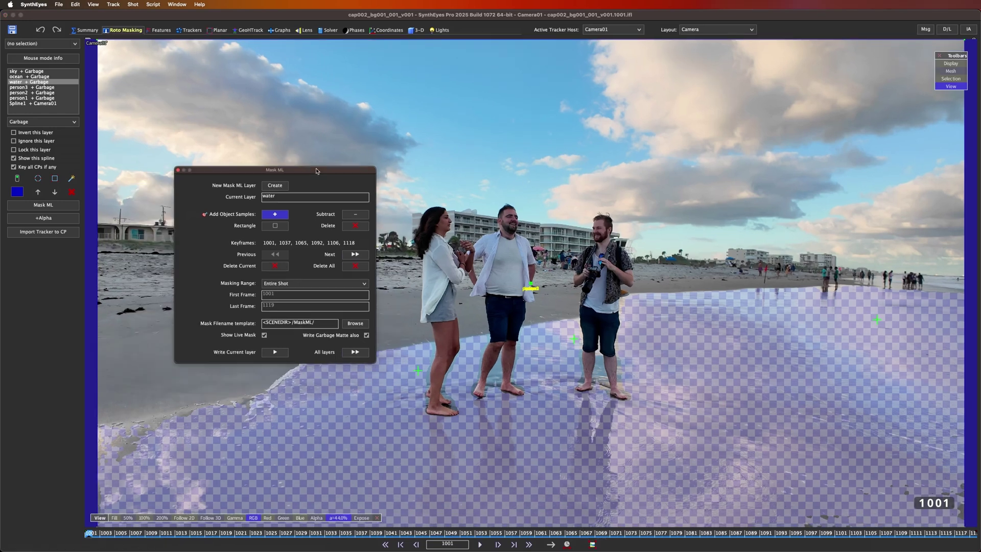
pyautogui.click(300, 358)
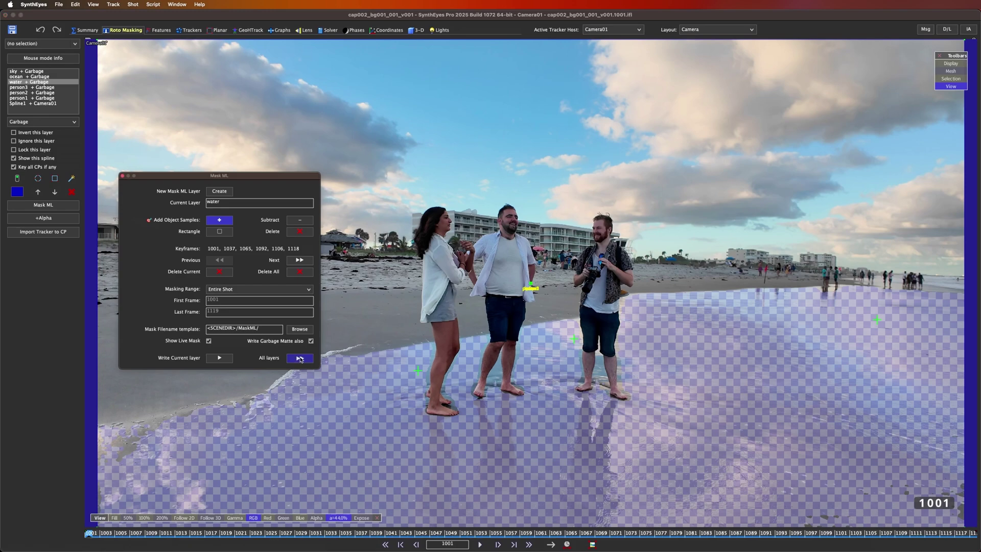
pyautogui.moveTo(735, 240); pyautogui.dragTo(767, 232)
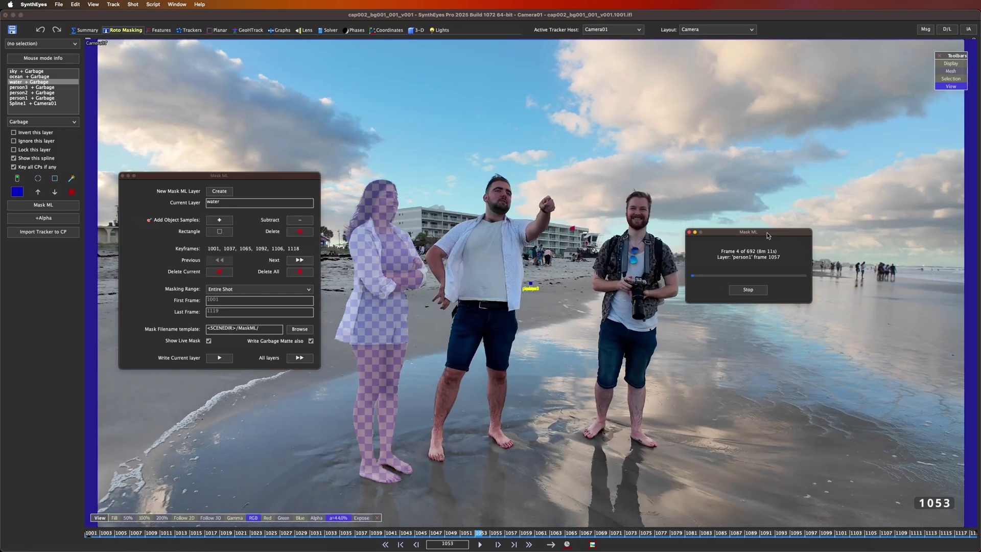
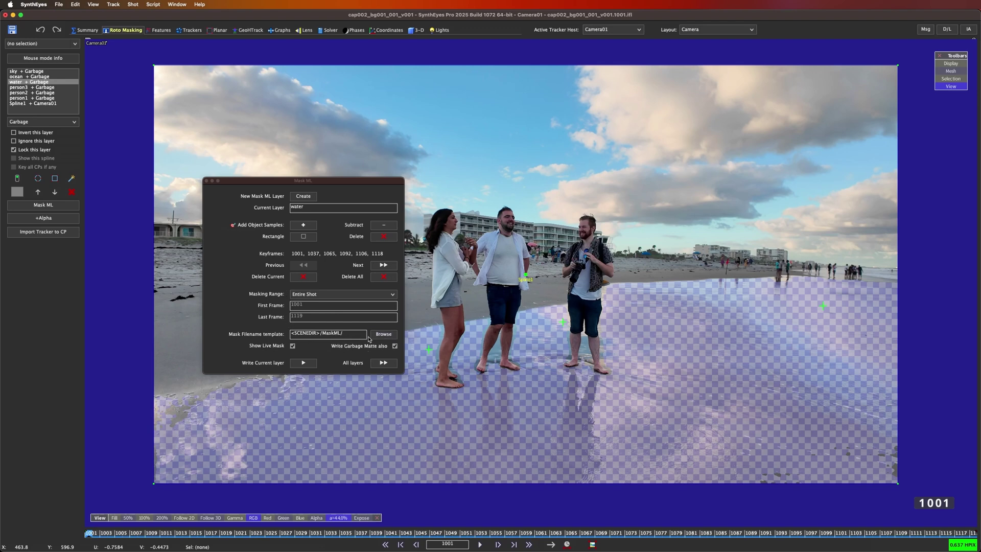
# Browse the MaskML output folder of the mask filename template and display its files as columns.
pyautogui.click(383, 334)
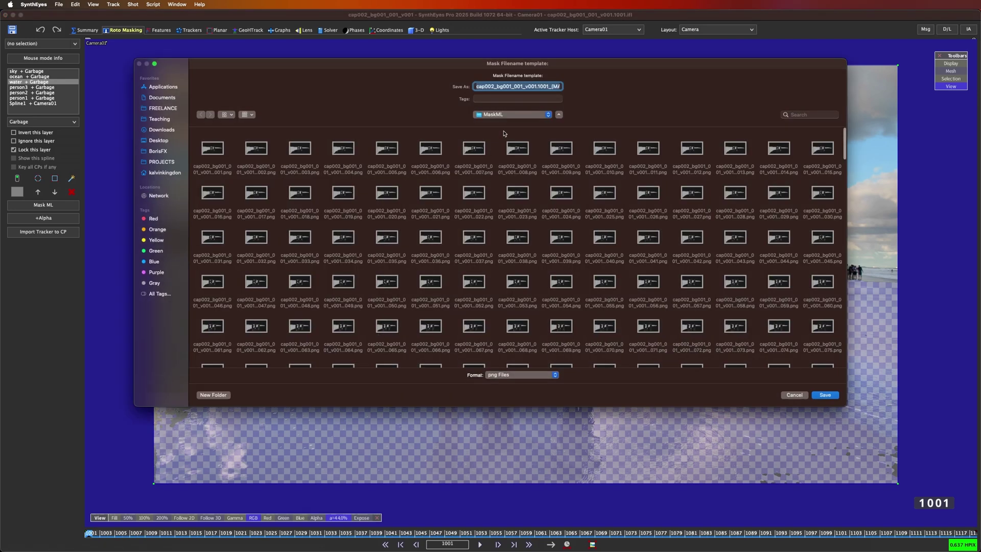
pyautogui.click(250, 114)
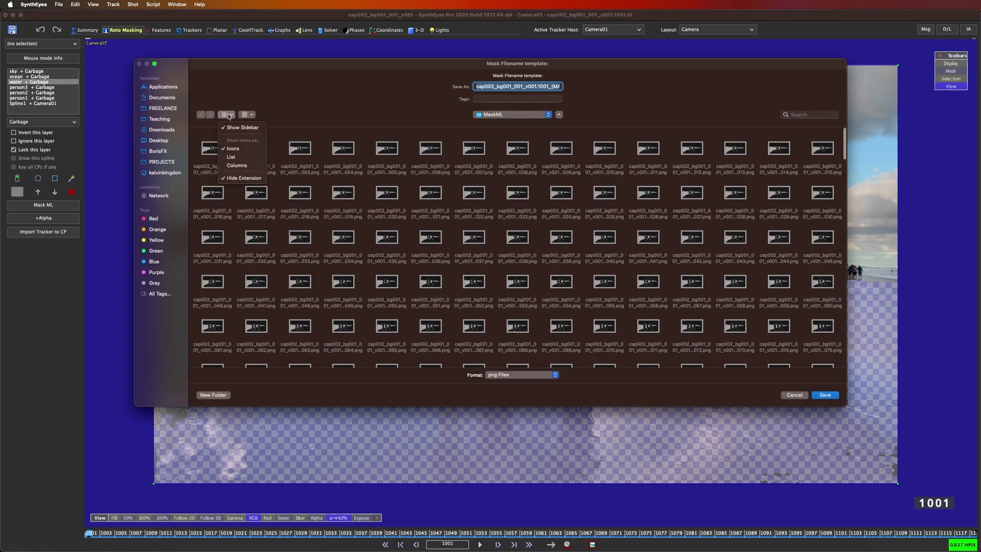
pyautogui.click(240, 166)
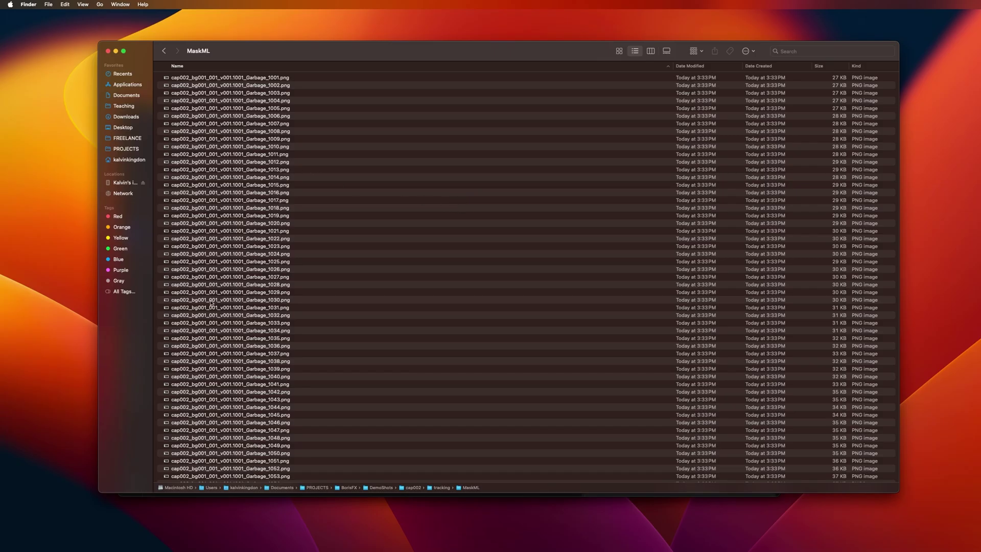
# Switch to the MaskML folder in Finder and preview the garbage matte image of frame 1005.
pyautogui.click(255, 109)
pyautogui.press('space')
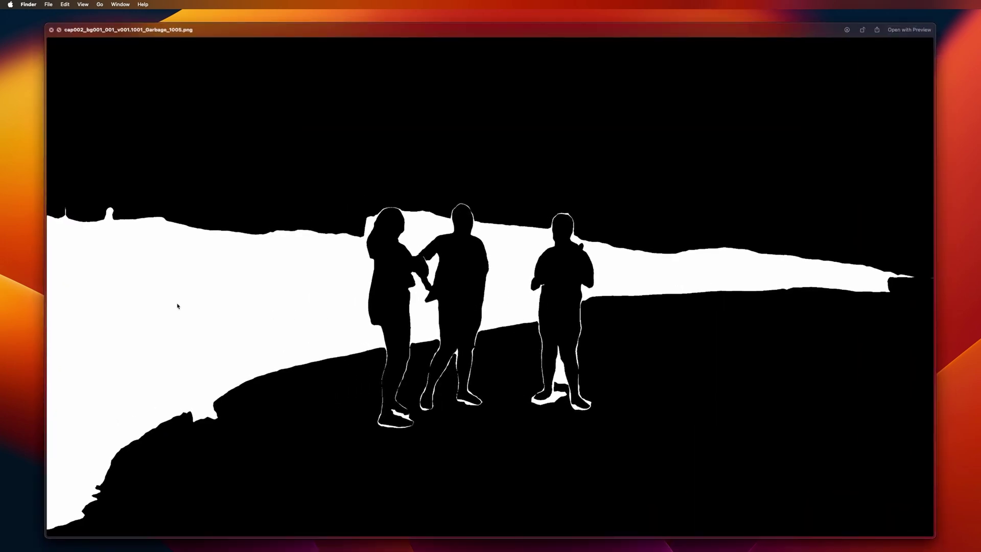
pyautogui.press('space')
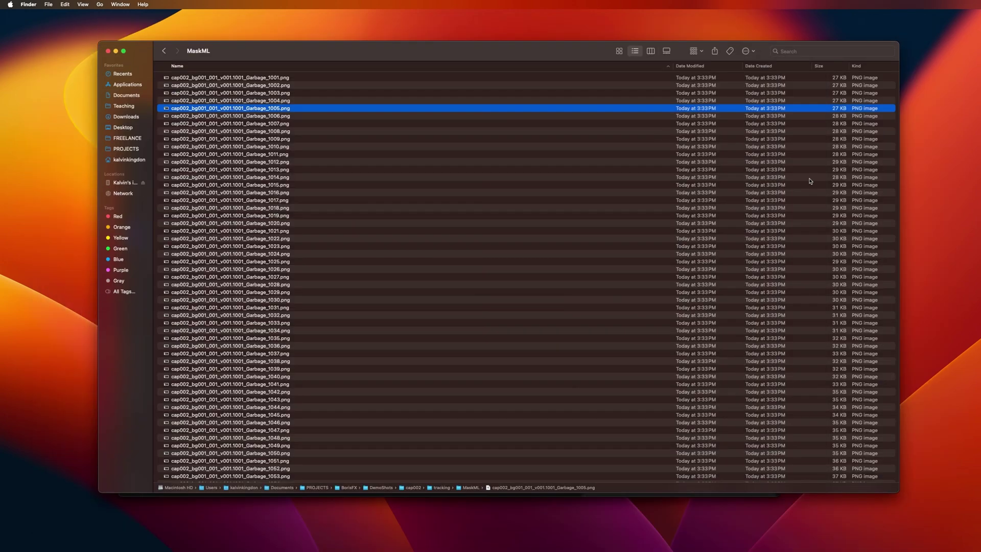
# Preview the exported sky mask of frame 1114 and the water mask of frame 1022 in the MaskML folder.
pyautogui.scroll(-4, 883, 110)
pyautogui.moveTo(896, 100); pyautogui.dragTo(894, 252)
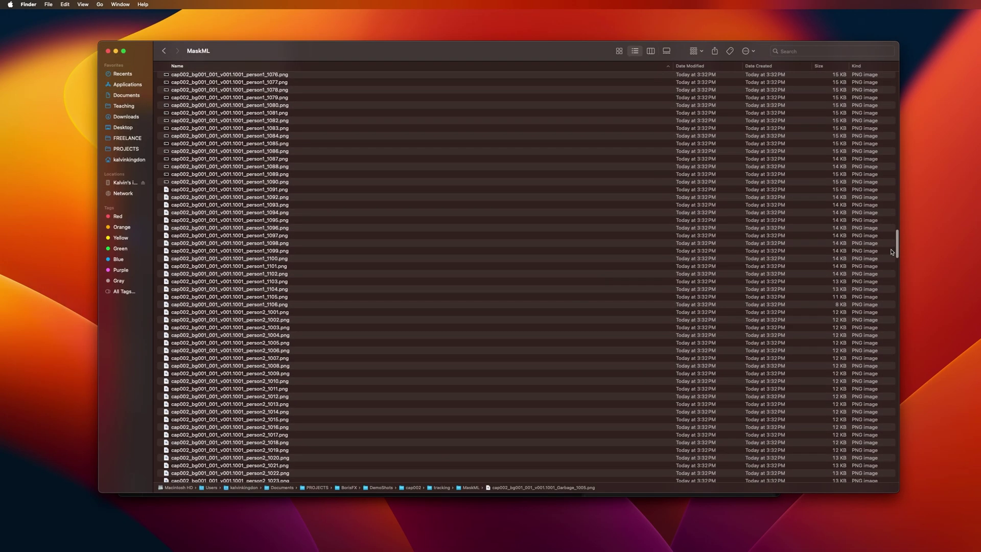
pyautogui.scroll(-20, 891, 251)
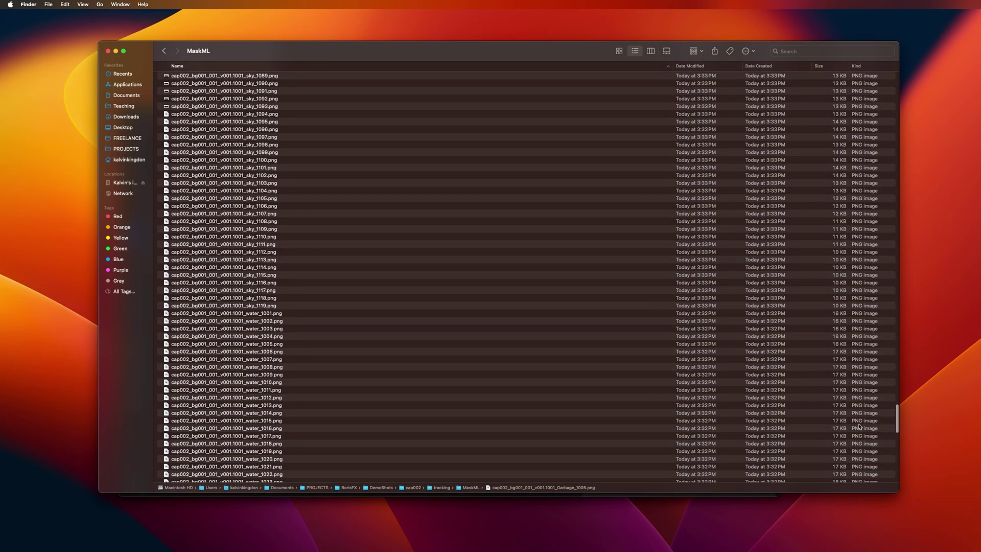
pyautogui.click(270, 267)
pyautogui.press('space')
pyautogui.press('space')
pyautogui.scroll(-8, 268, 268)
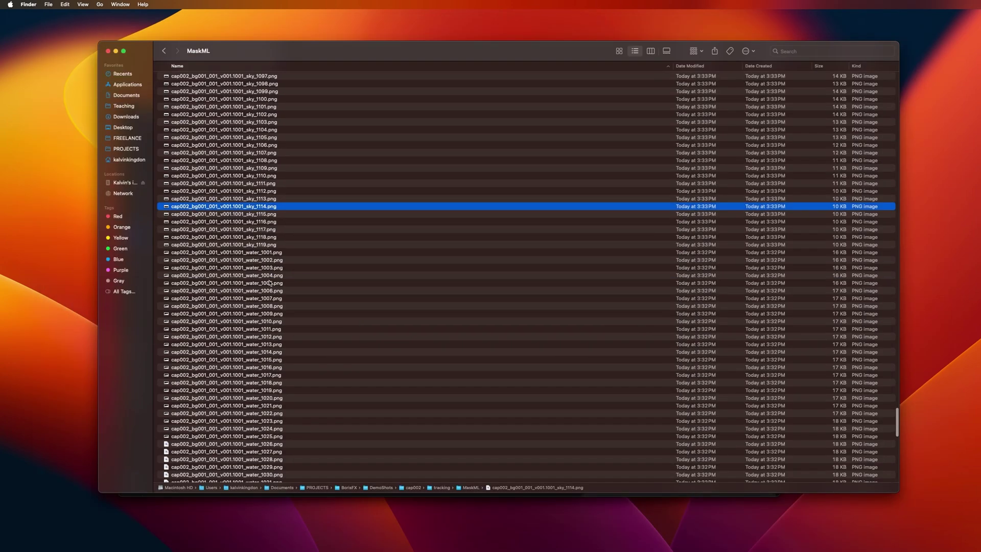
pyautogui.click(265, 304)
pyautogui.press('space')
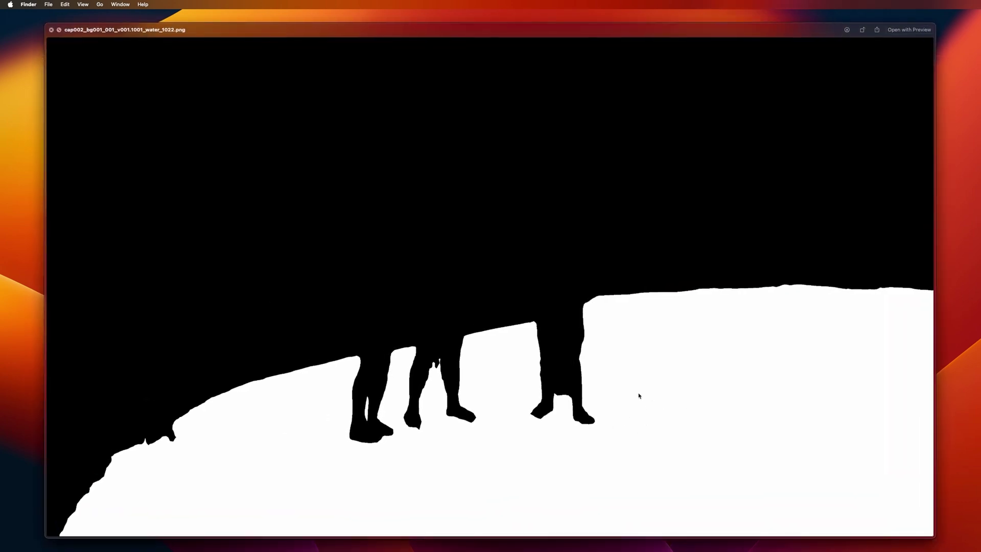
pyautogui.press('space')
# Preview the sky mask of frame 1014 and another combined garbage matte image in the MaskML folder.
pyautogui.scroll(12, 380, 315)
pyautogui.click(309, 262)
pyautogui.press('space')
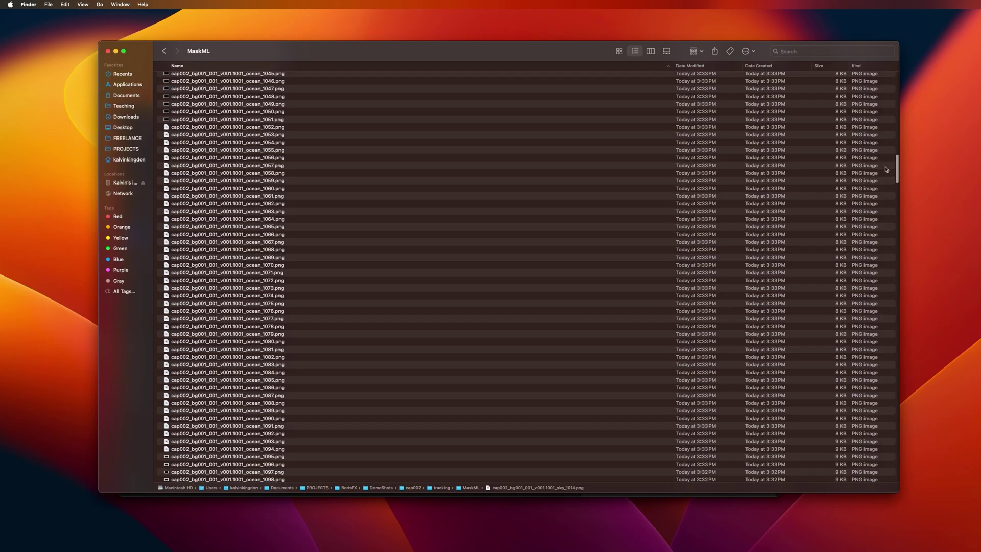
pyautogui.scroll(10, 886, 169)
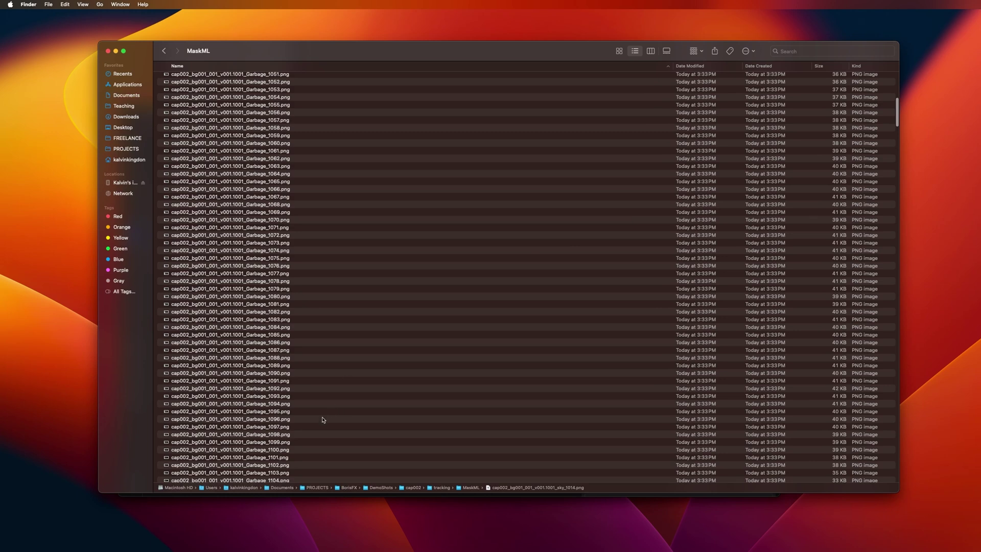
pyautogui.click(269, 228)
pyautogui.press('space')
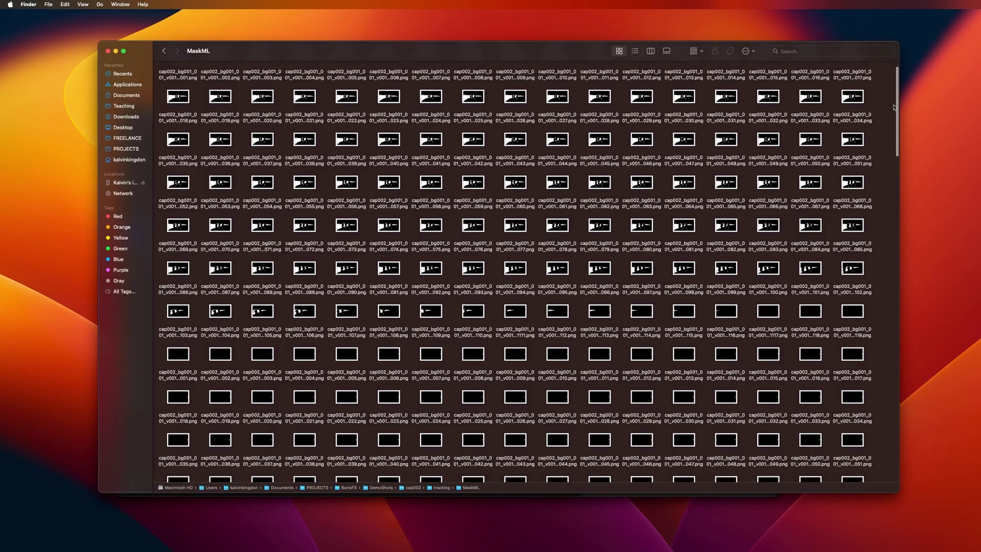
# Look through the thumbnails of the exported mask sequences in the MaskML folder.
pyautogui.moveTo(895, 106); pyautogui.dragTo(890, 163)
pyautogui.scroll(-10, 891, 162)
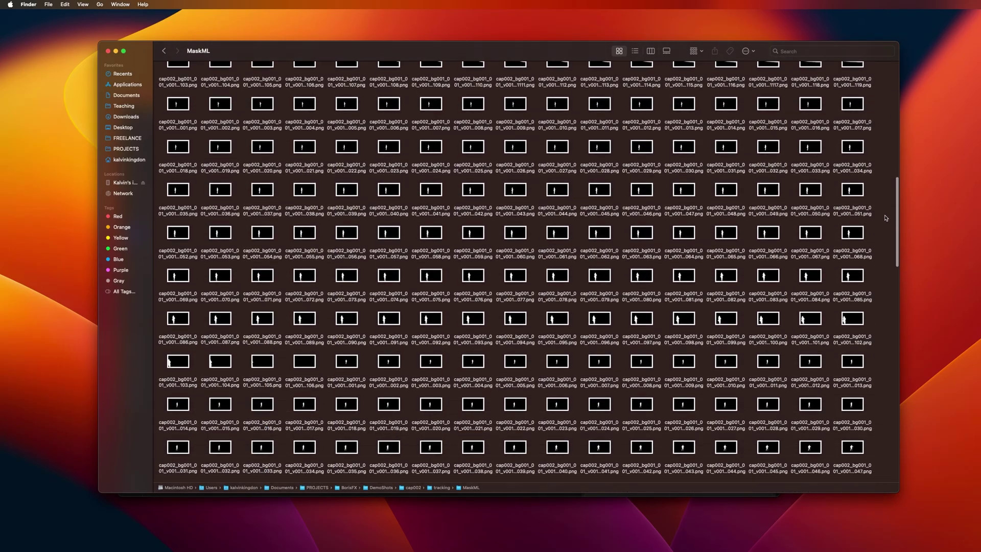
pyautogui.scroll(-10, 886, 235)
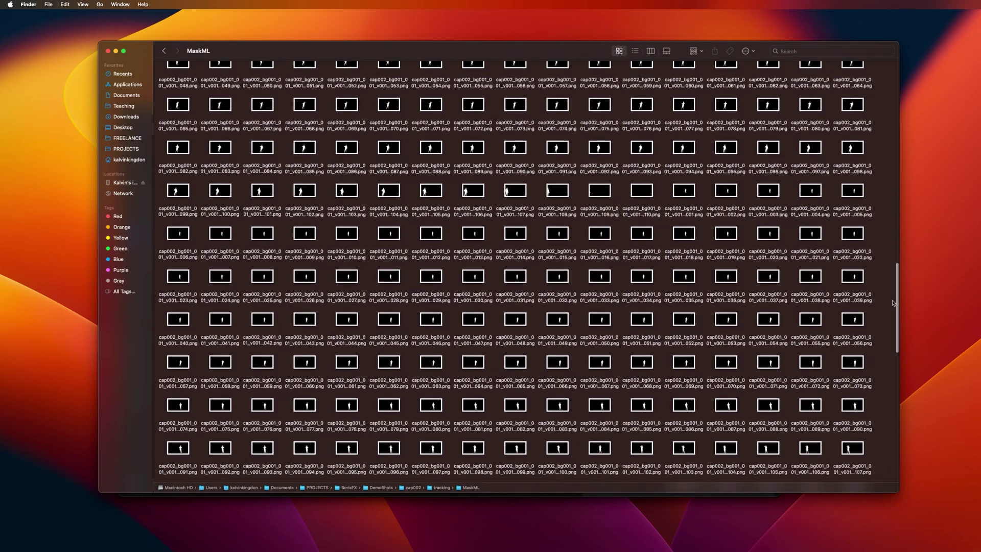
pyautogui.scroll(-10, 893, 310)
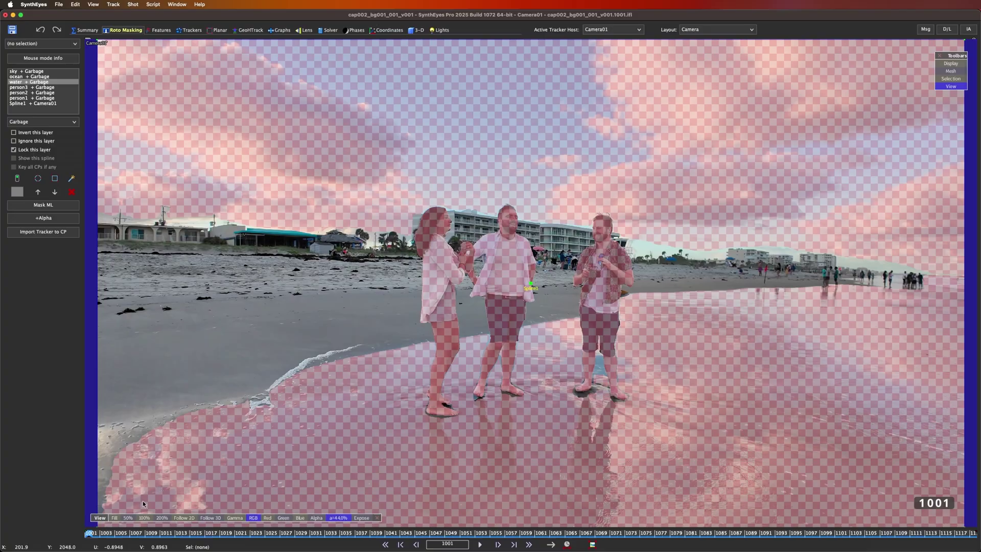
# Switch back to SynthEyes and scrub the timeline to check the combined garbage masks, returning to frame 1001.
pyautogui.moveTo(108, 533); pyautogui.dragTo(321, 533)
pyautogui.moveTo(237, 532); pyautogui.dragTo(87, 533)
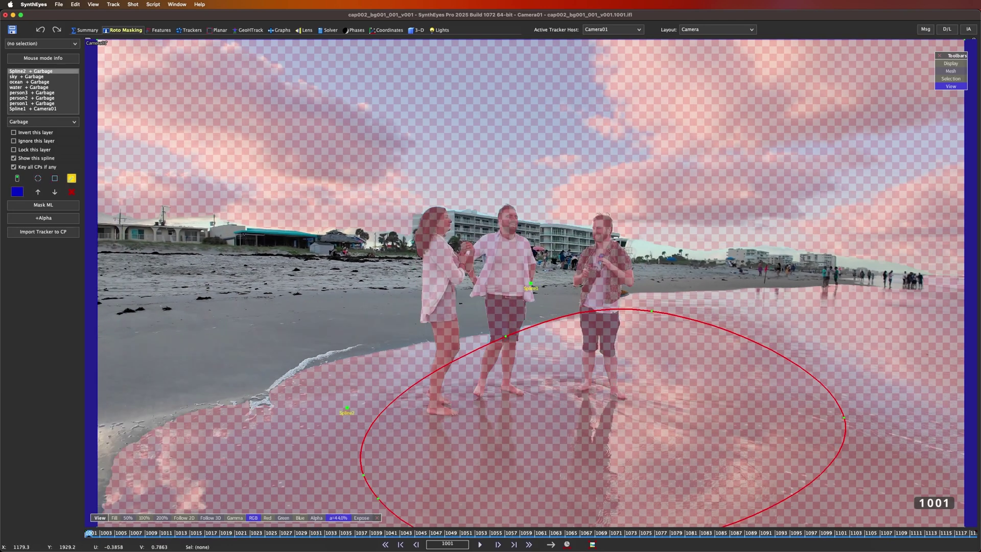
# Check the hand-drawn garbage spline over the wet sand along the shot and return to frame 1001.
pyautogui.scroll(-3, 491, 321)
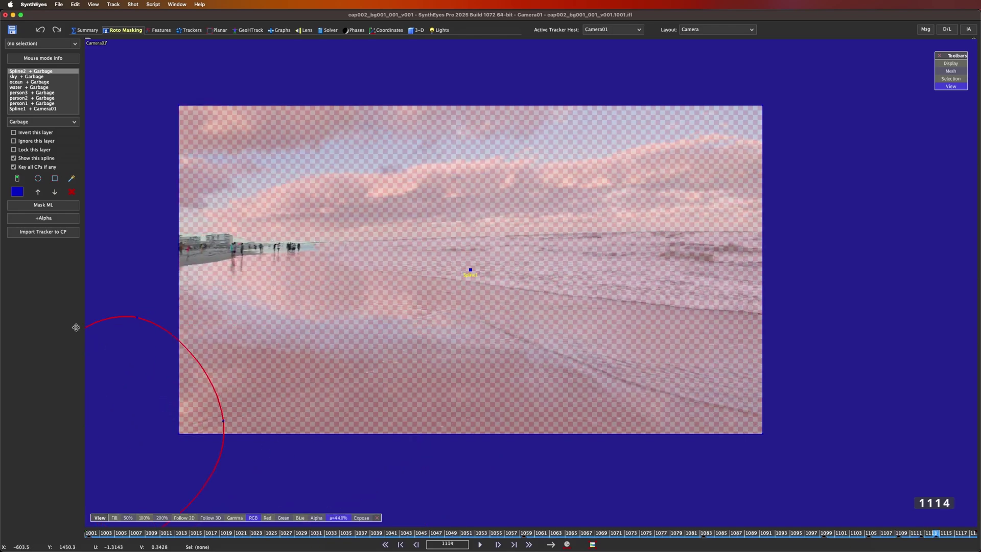
pyautogui.moveTo(423, 533); pyautogui.dragTo(87, 532)
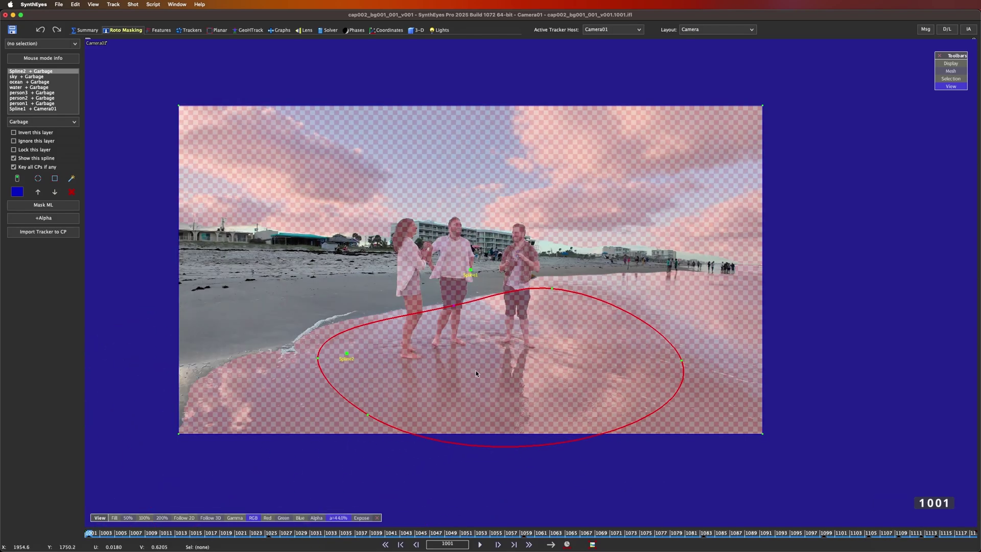
# Run the auto-tracker on the masked shot.
pyautogui.click(87, 30)
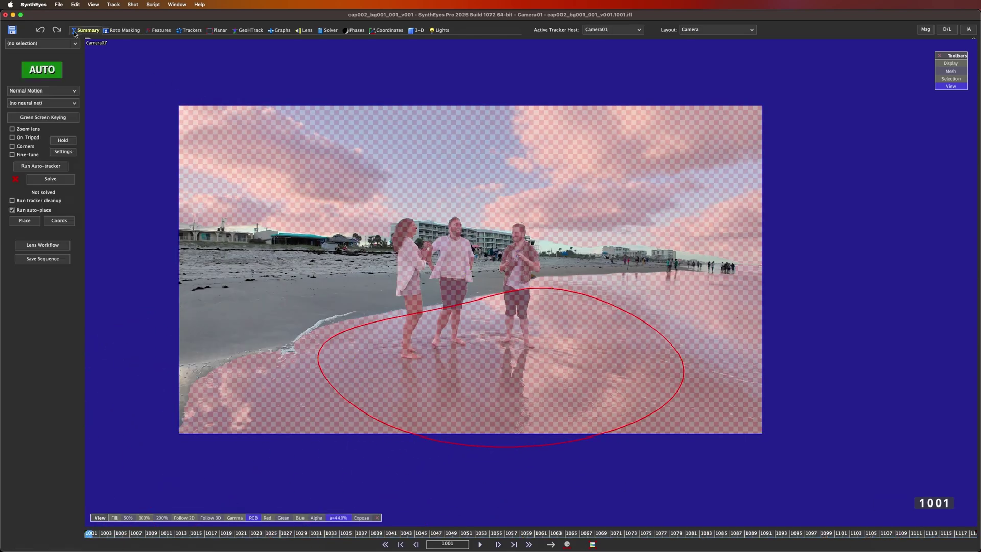
pyautogui.click(40, 165)
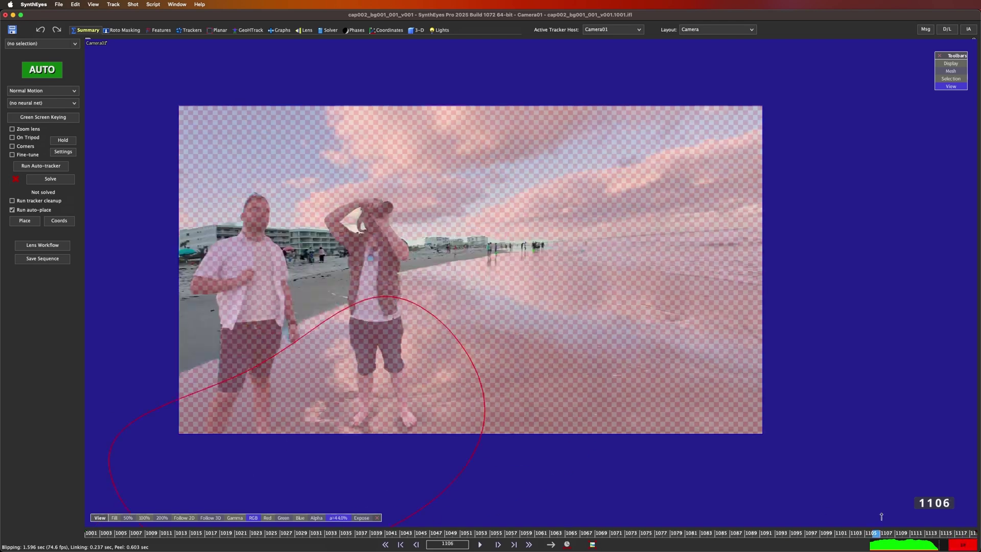
# Set the lens distortion model to Radial 4th-order and lock the perspective view to the tracked camera.
pyautogui.click(304, 30)
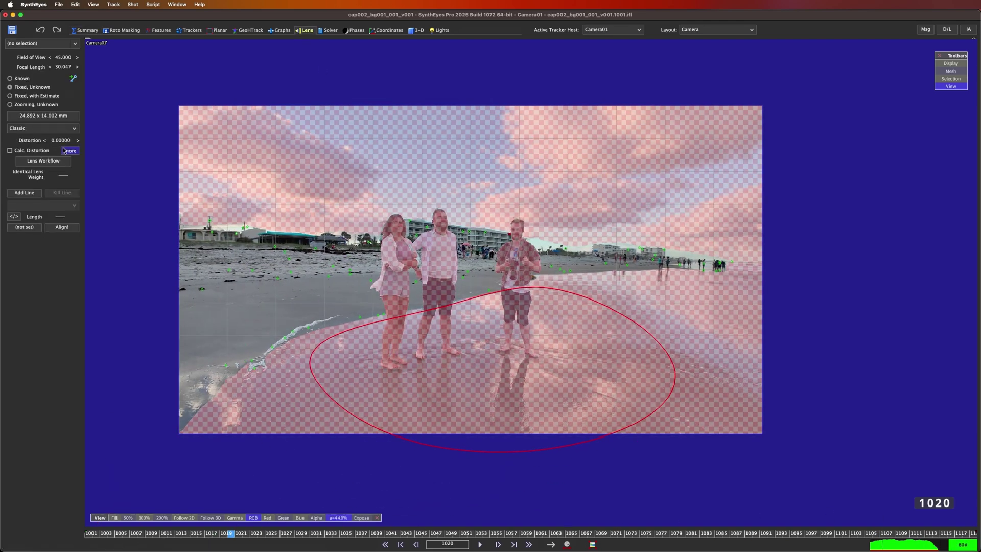
pyautogui.click(70, 151)
pyautogui.click(426, 198)
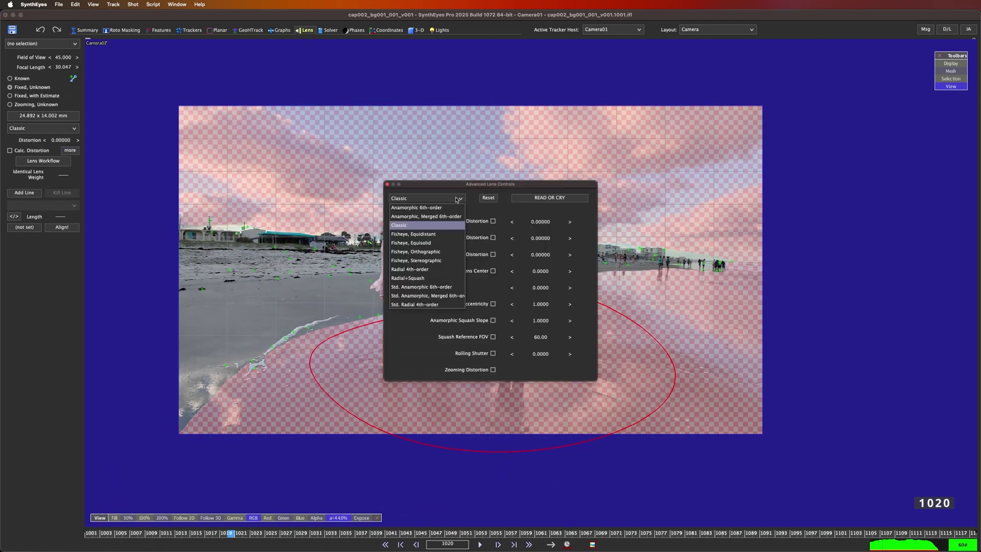
pyautogui.click(429, 270)
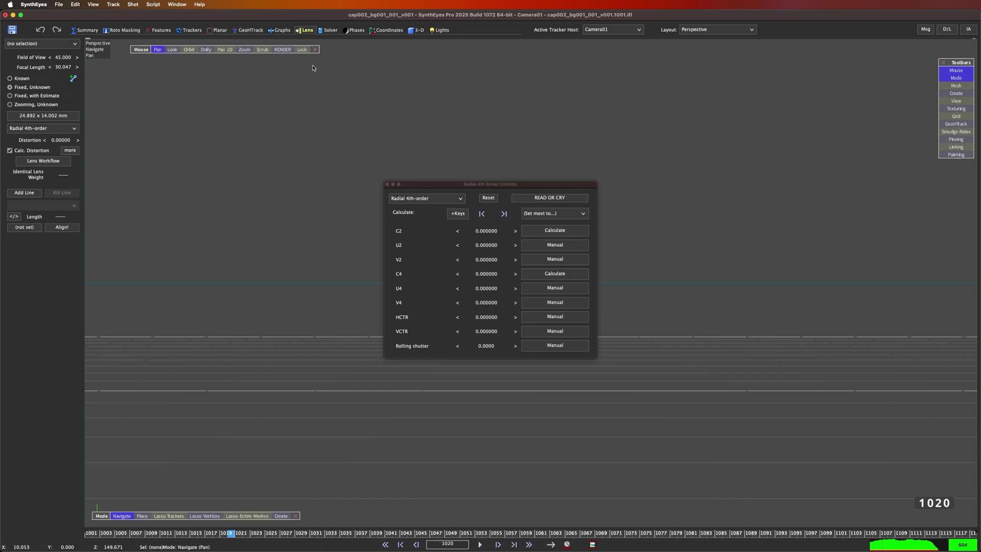
pyautogui.click(304, 50)
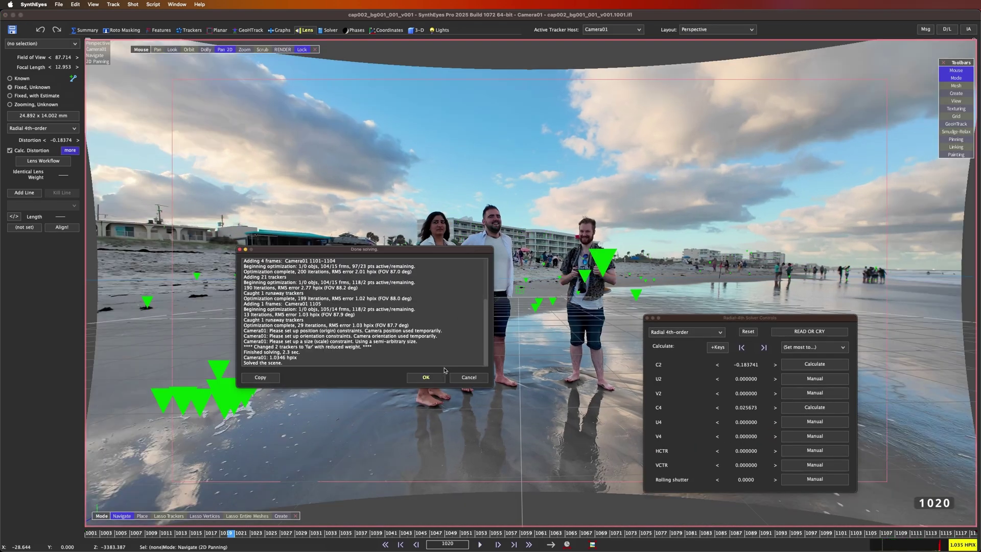
# Accept the solve result, play the shot in the perspective view to check the trackers, and select the stray one beside the man with the camera.
pyautogui.click(426, 378)
pyautogui.scroll(-3, 490, 353)
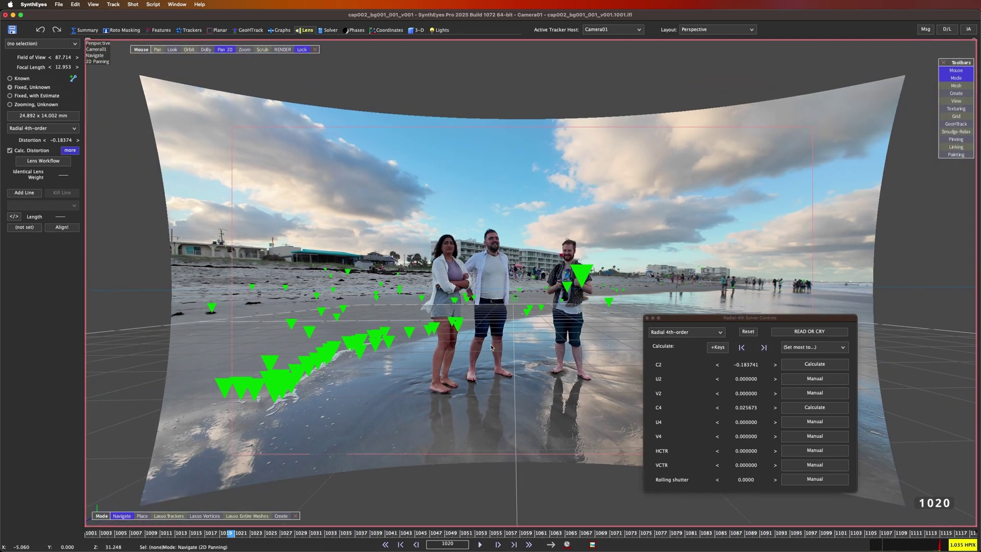
pyautogui.press('space')
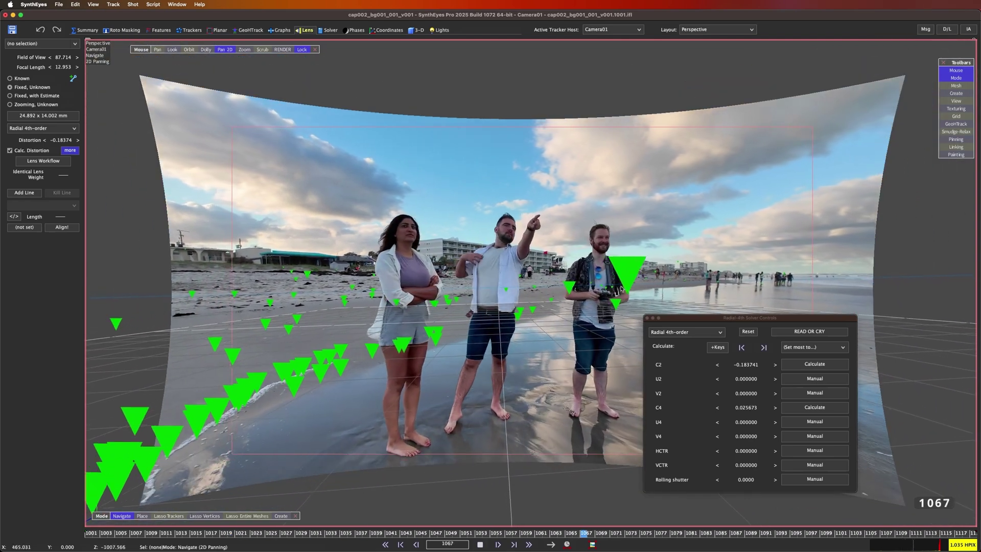
pyautogui.press('space')
pyautogui.click(657, 286)
pyautogui.press('s')
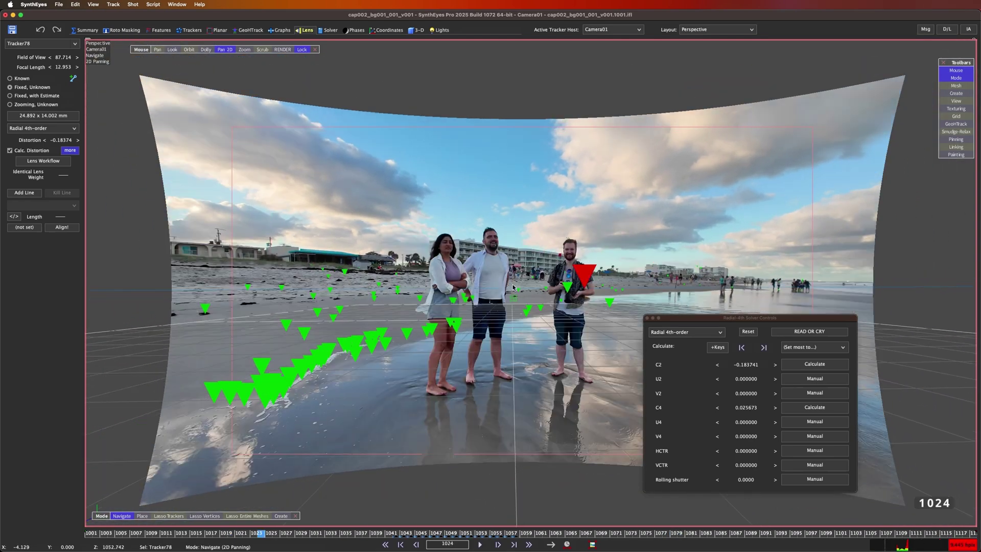
# Clean up the auto trackers with the default thresholds and remove the stray tracker on the man with the camera.
pyautogui.hotkey('shift', 'c')
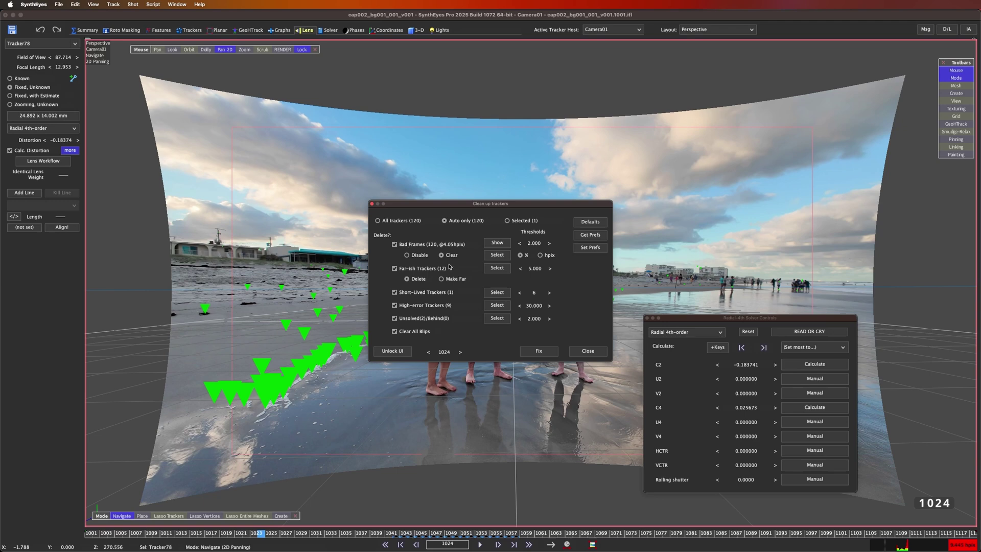
pyautogui.click(497, 305)
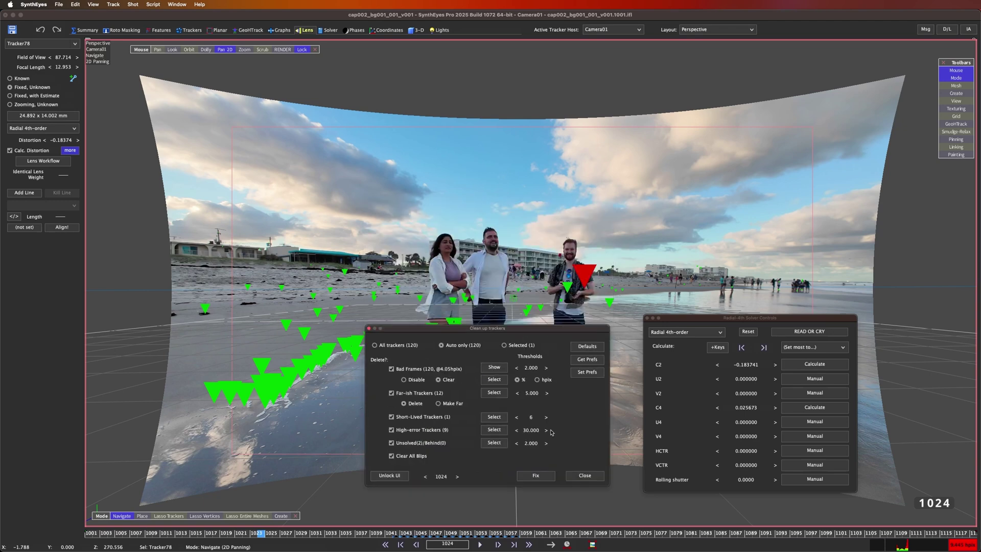
pyautogui.click(534, 476)
pyautogui.press('space')
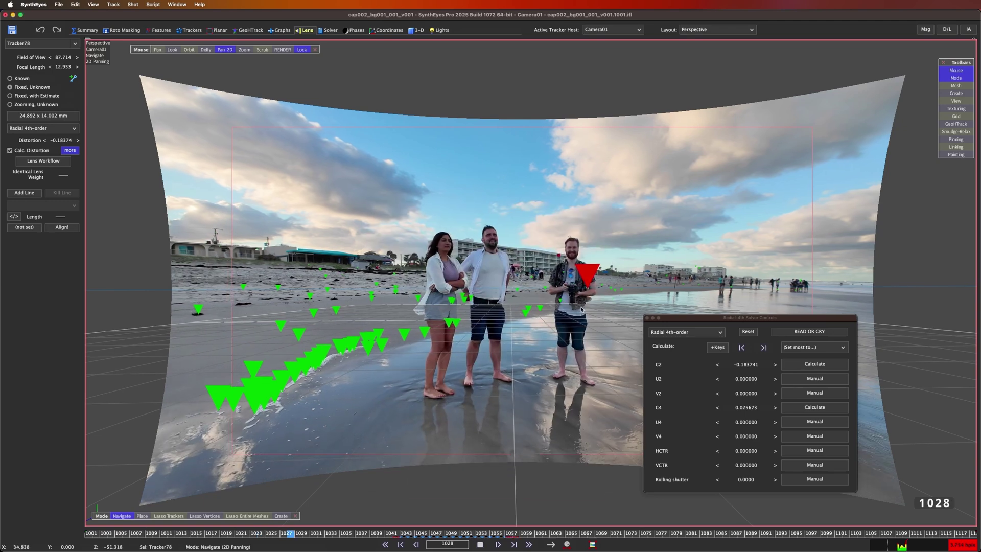
pyautogui.press('space')
pyautogui.click(583, 285)
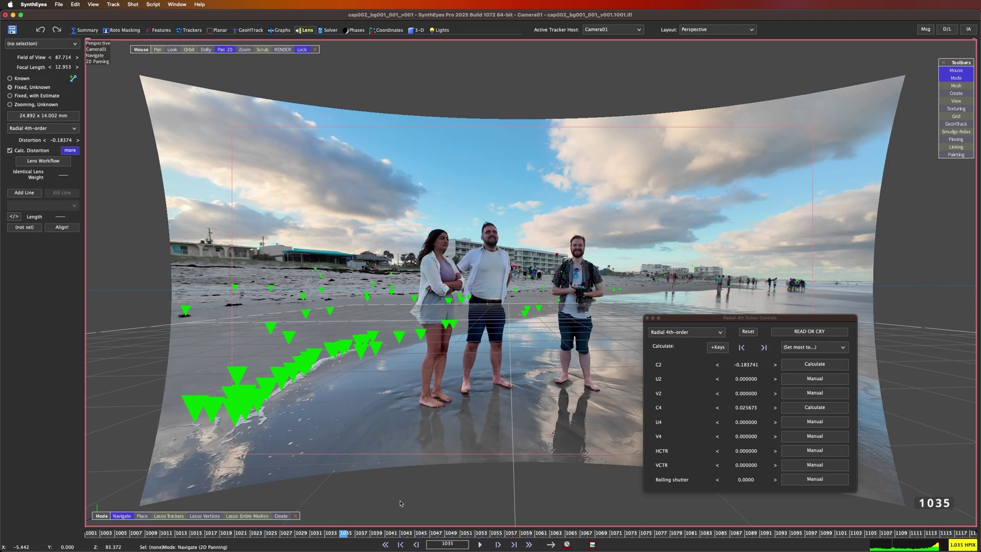
# Re-solve the camera in Refine mode and scrub through the shot to check the result.
pyautogui.click(324, 32)
pyautogui.click(54, 80)
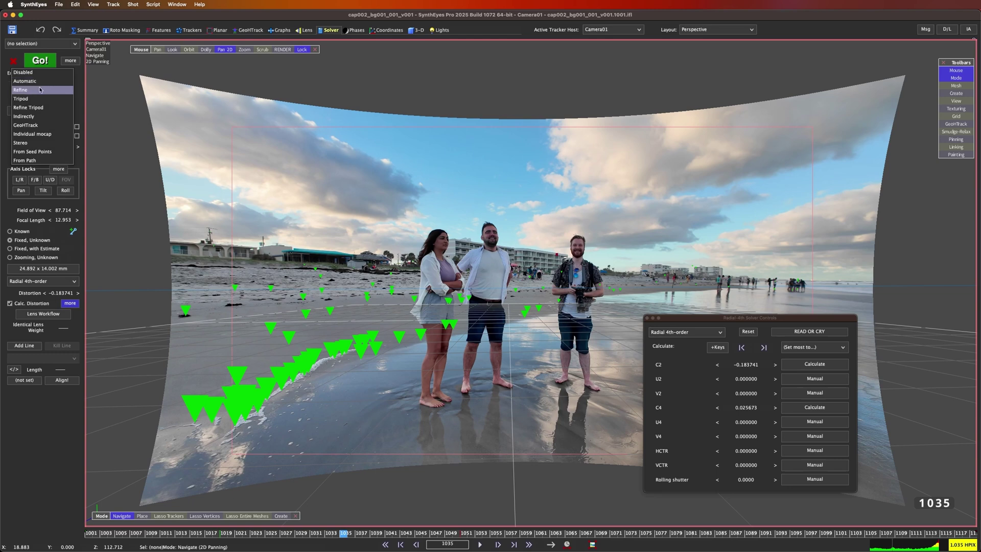
pyautogui.click(40, 90)
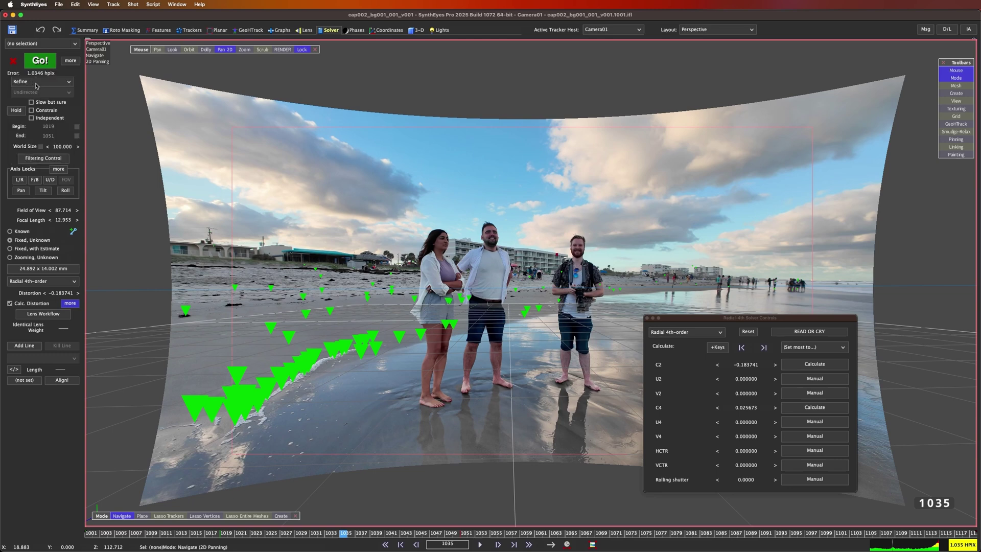
pyautogui.click(39, 62)
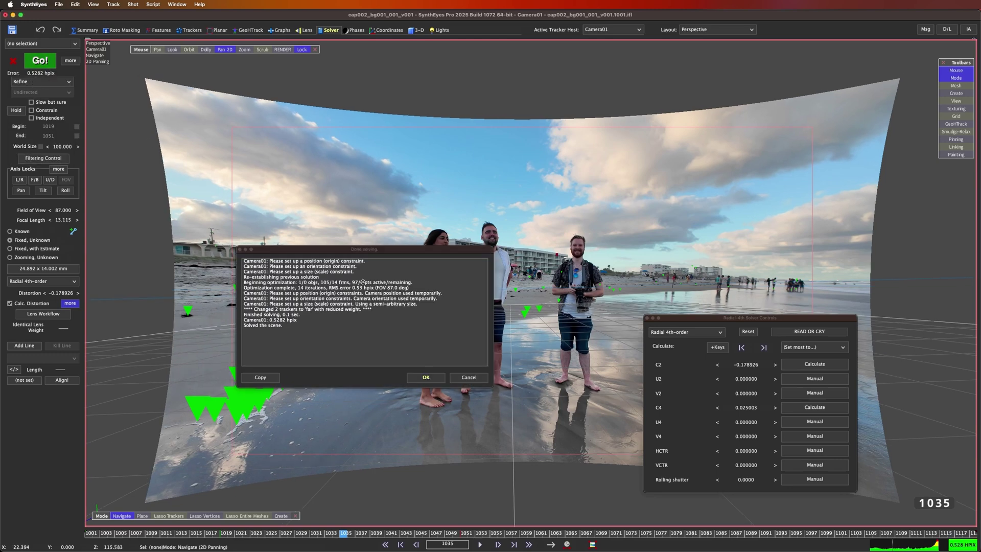
pyautogui.click(426, 377)
pyautogui.moveTo(343, 533); pyautogui.dragTo(196, 509)
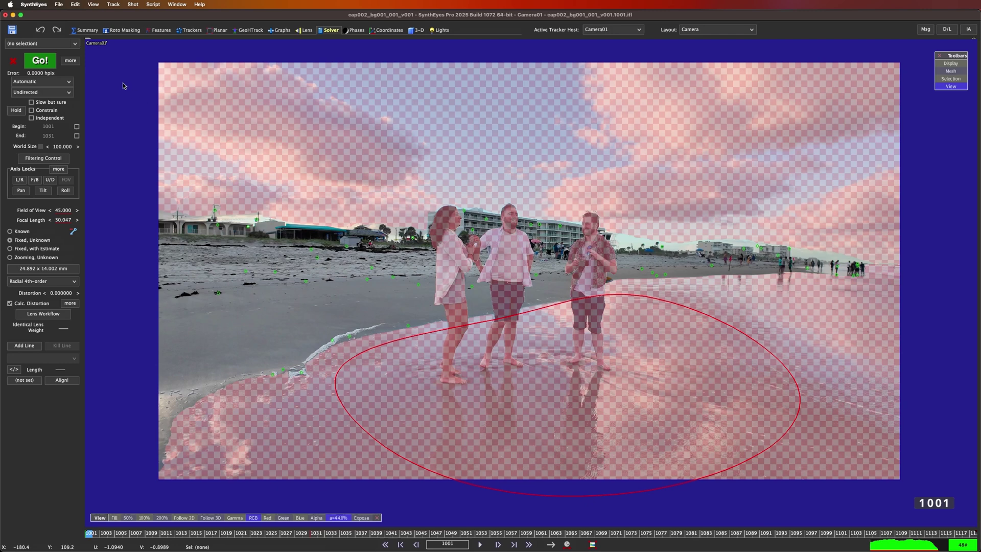
# Review the Radial 4th-order solver controls to see which lens distortion parameters are calculated.
pyautogui.click(84, 30)
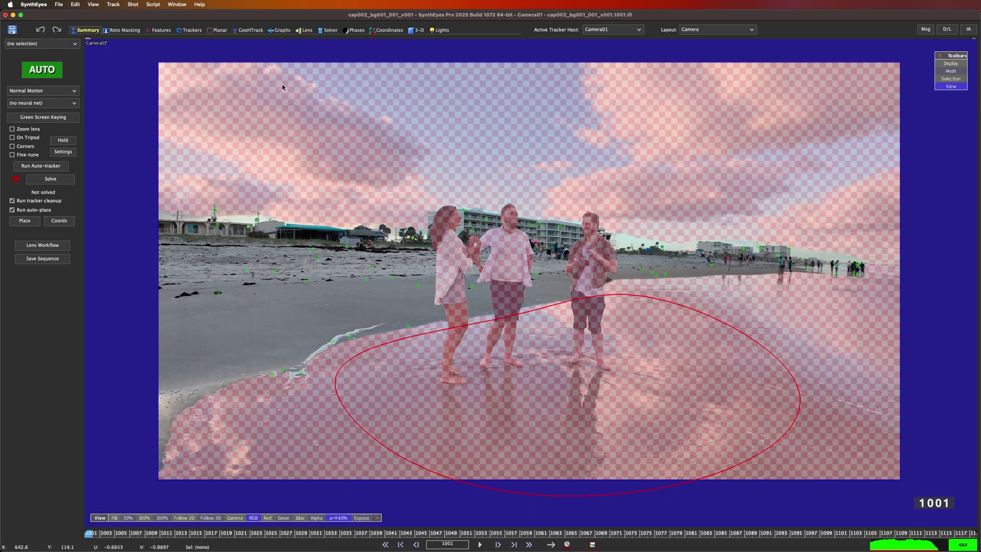
pyautogui.click(302, 30)
pyautogui.click(70, 150)
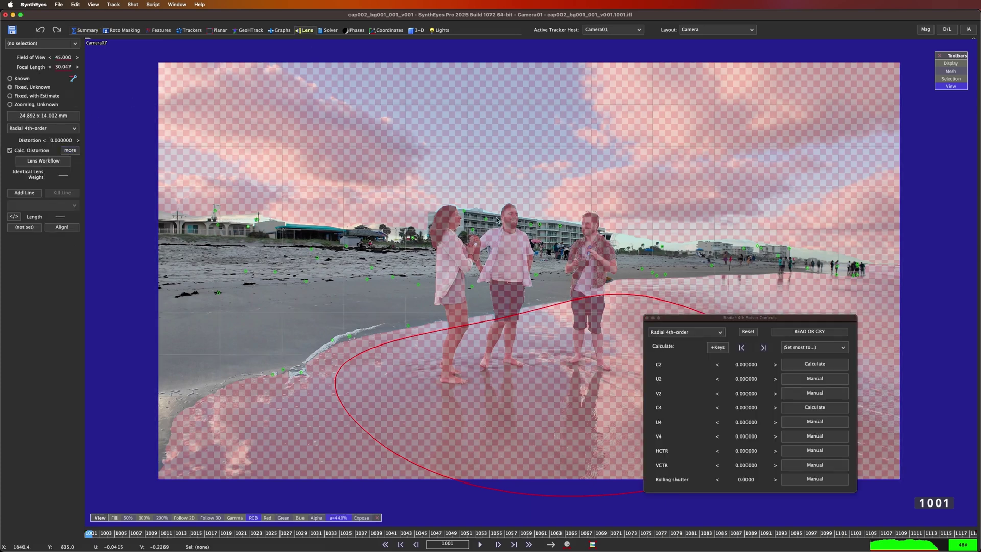
pyautogui.moveTo(687, 313); pyautogui.dragTo(530, 244)
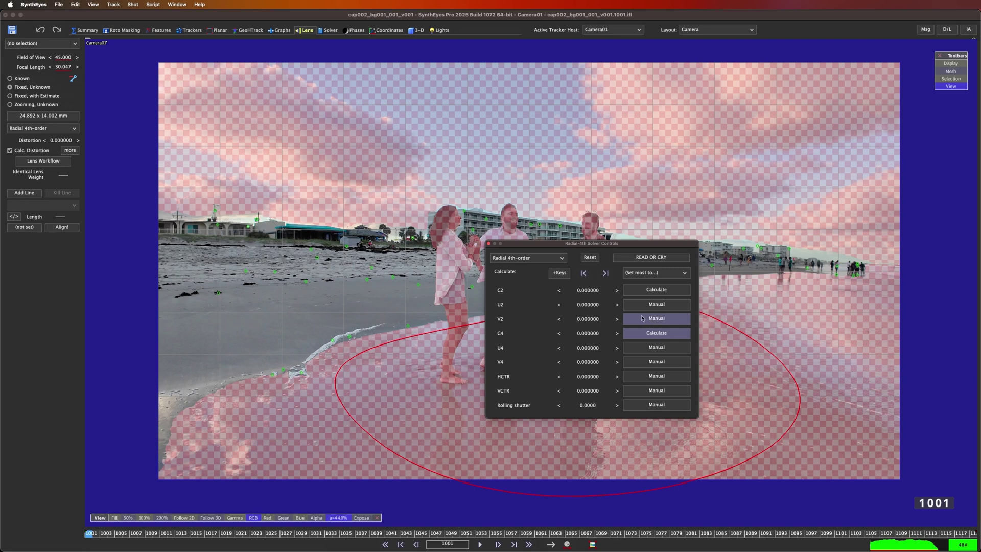
pyautogui.click(488, 244)
# Solve the camera with tracker cleanup and auto-place enabled, and delete the stray tracker over the man with the camera.
pyautogui.click(87, 30)
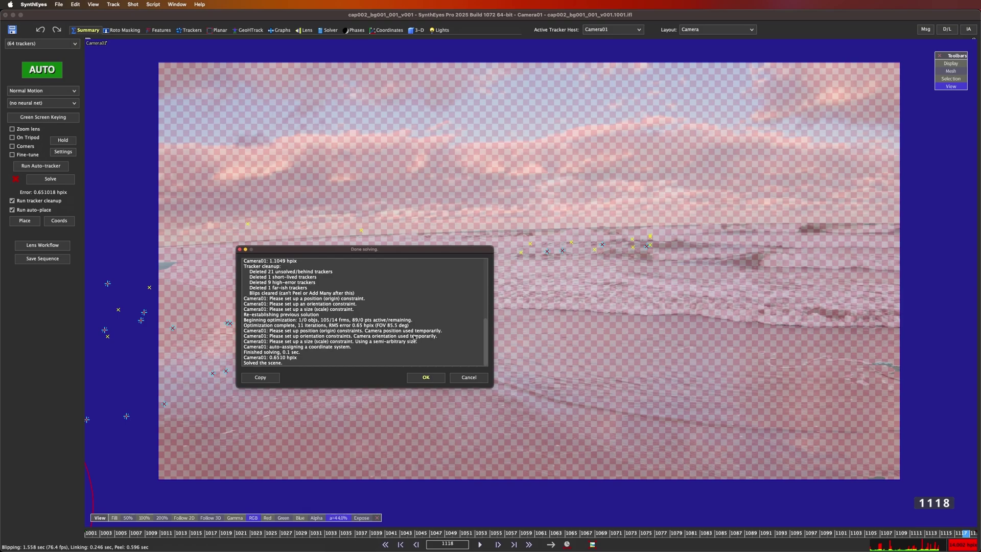
pyautogui.click(426, 377)
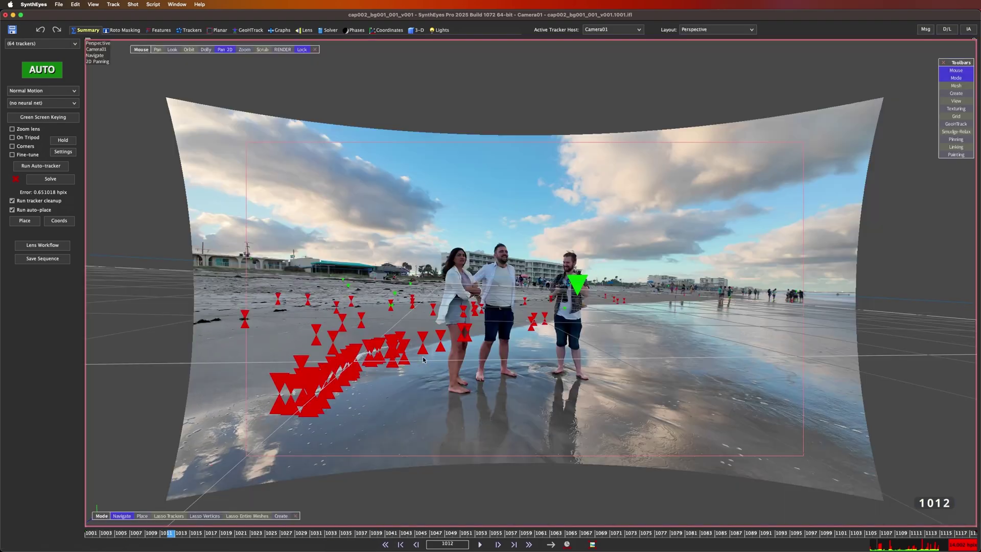
pyautogui.moveTo(225, 539)
pyautogui.mouseDown()
pyautogui.moveTo(421, 534)
pyautogui.moveTo(211, 534)
pyautogui.moveTo(471, 513)
pyautogui.moveTo(221, 499)
pyautogui.moveTo(519, 507)
pyautogui.moveTo(159, 490)
pyautogui.moveTo(346, 498)
pyautogui.mouseUp()
pyautogui.click(597, 282)
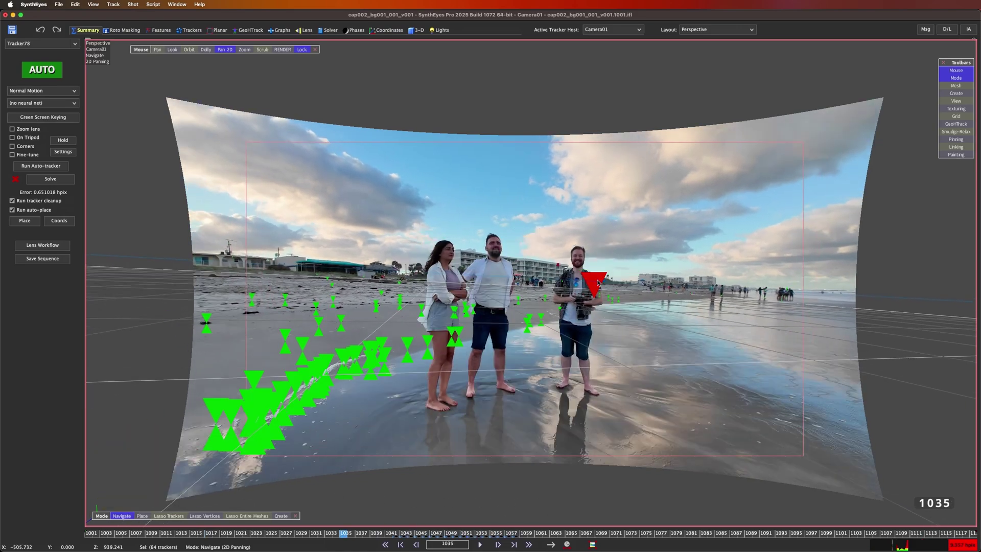
pyautogui.press('Delete')
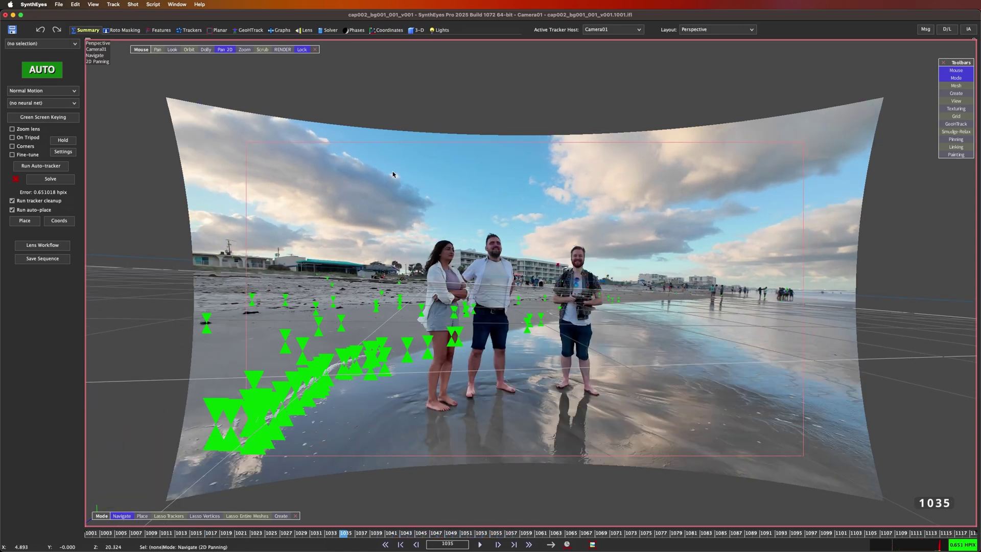
# Refine the camera solve using the remaining trackers.
pyautogui.click(327, 30)
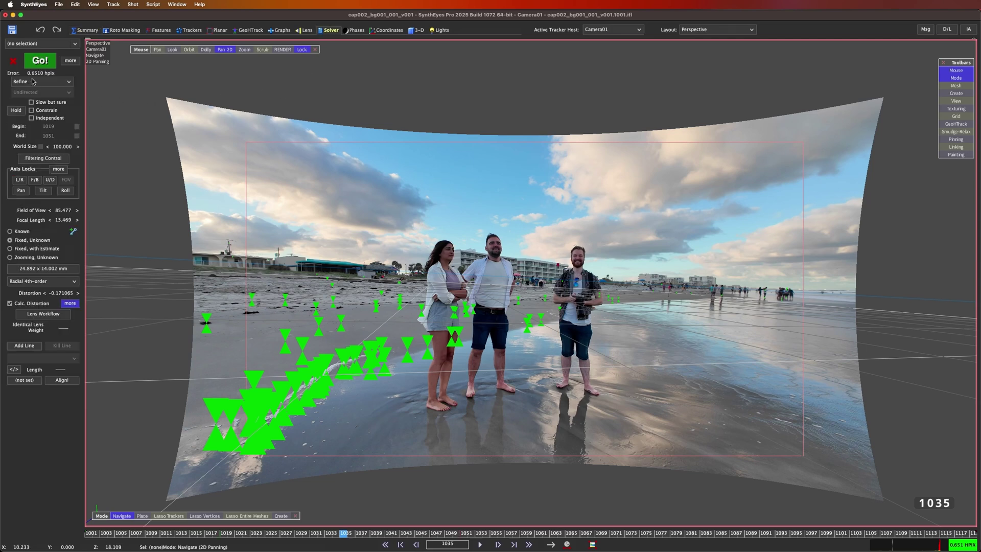
pyautogui.click(40, 61)
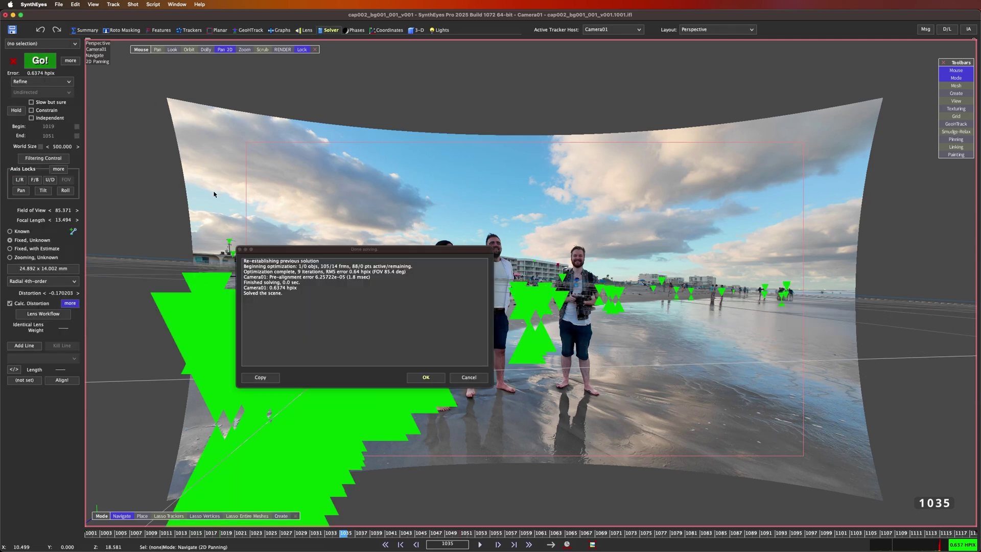
pyautogui.click(424, 376)
# Play and scrub through the solved shot, and set the solver's world size to 90.
pyautogui.press('space')
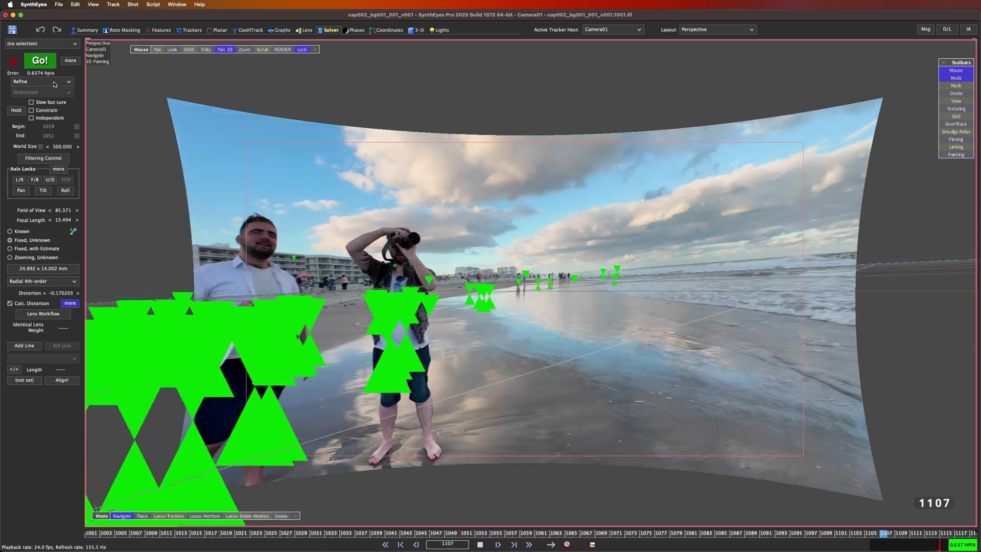
pyautogui.press('a')
pyautogui.moveTo(66, 147); pyautogui.dragTo(43, 147)
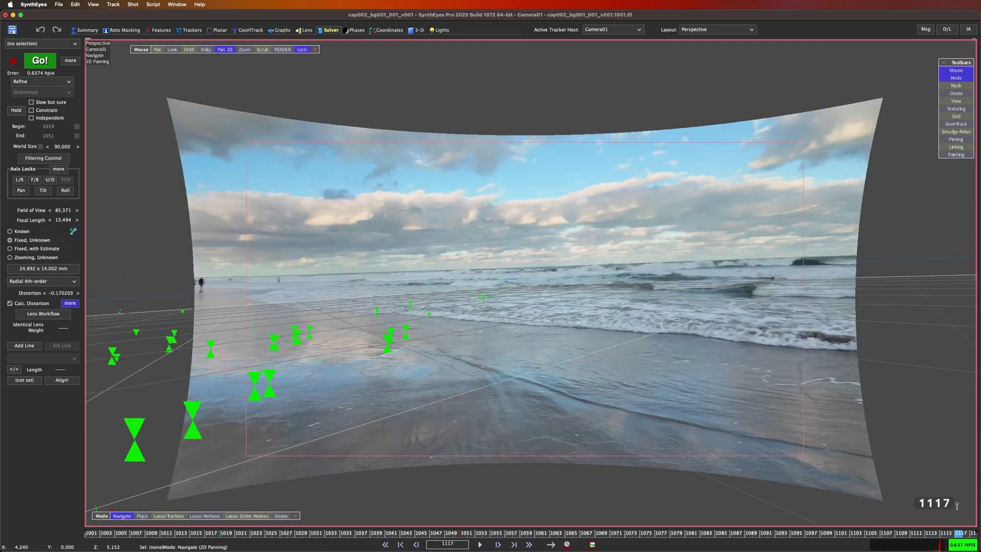
pyautogui.moveTo(956, 505); pyautogui.dragTo(909, 503)
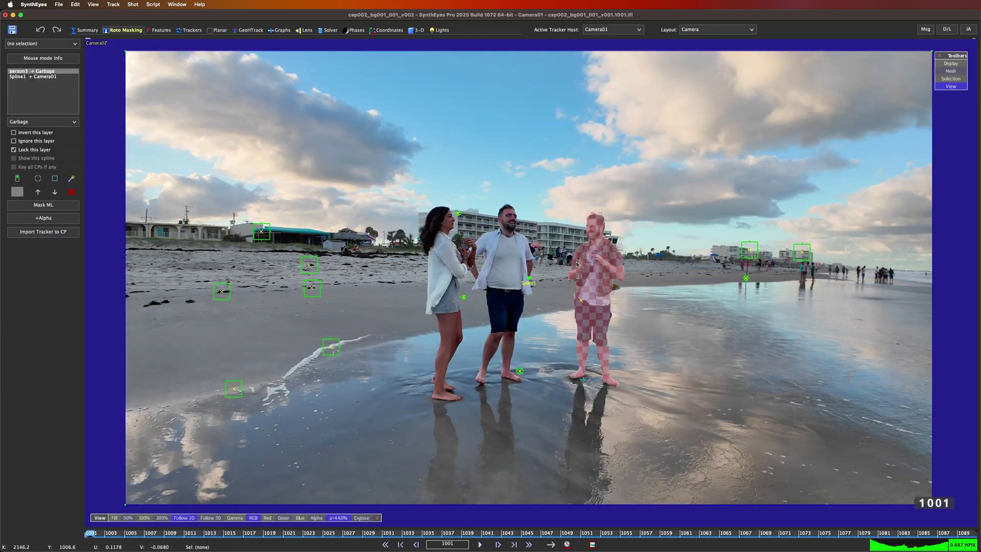
# Invert the person3 garbage layer, enable the RotoMask display in the perspective view, and play the isolated man.
pyautogui.click(46, 133)
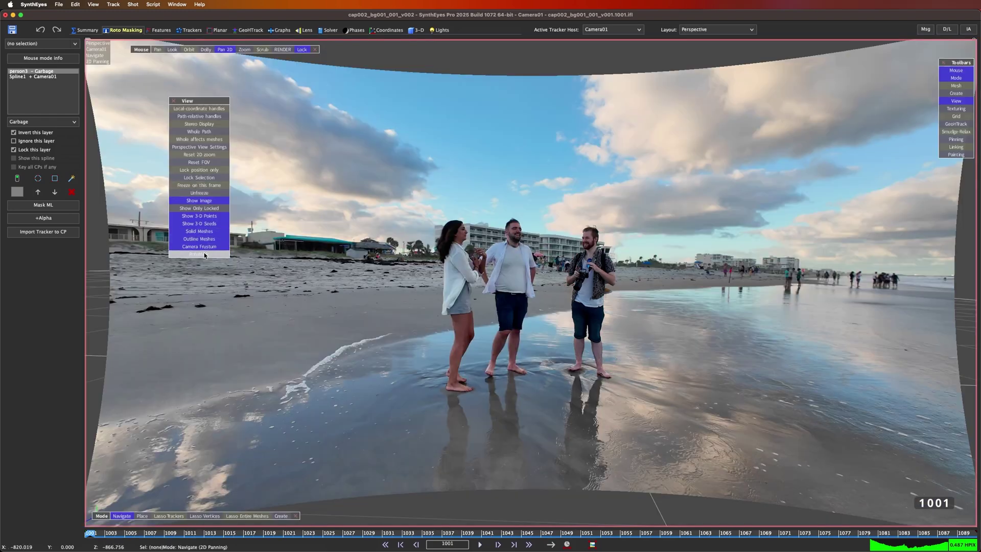
pyautogui.click(204, 254)
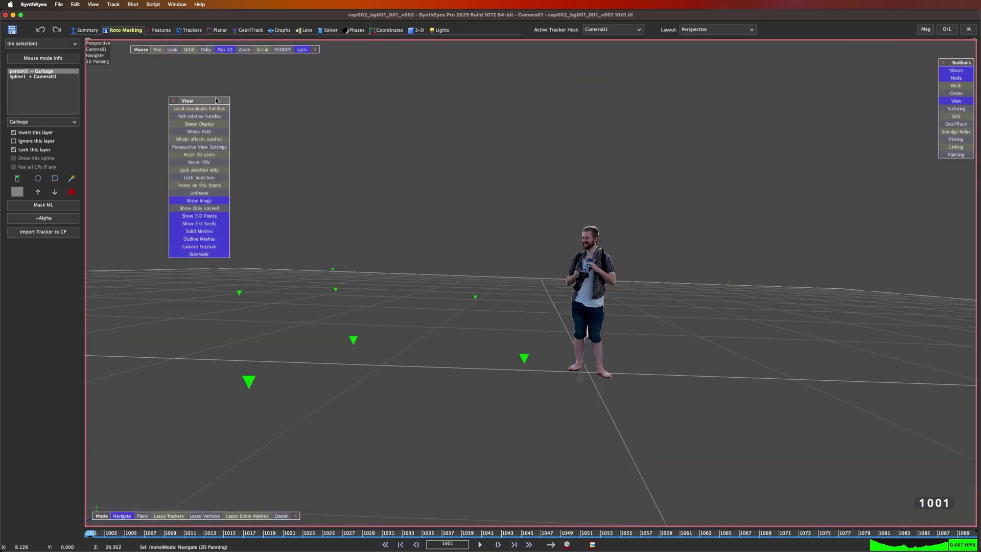
pyautogui.moveTo(216, 101); pyautogui.dragTo(208, 100)
pyautogui.press('space')
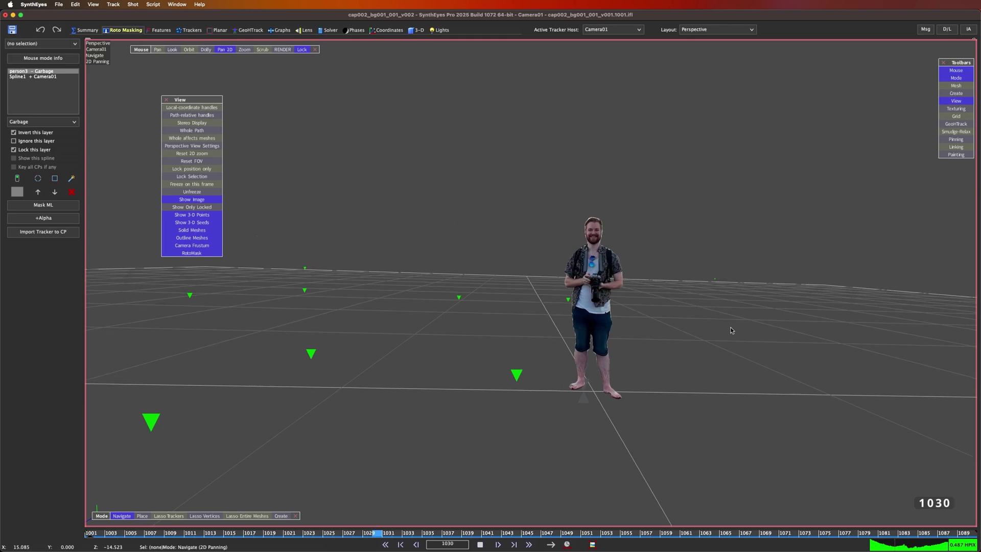